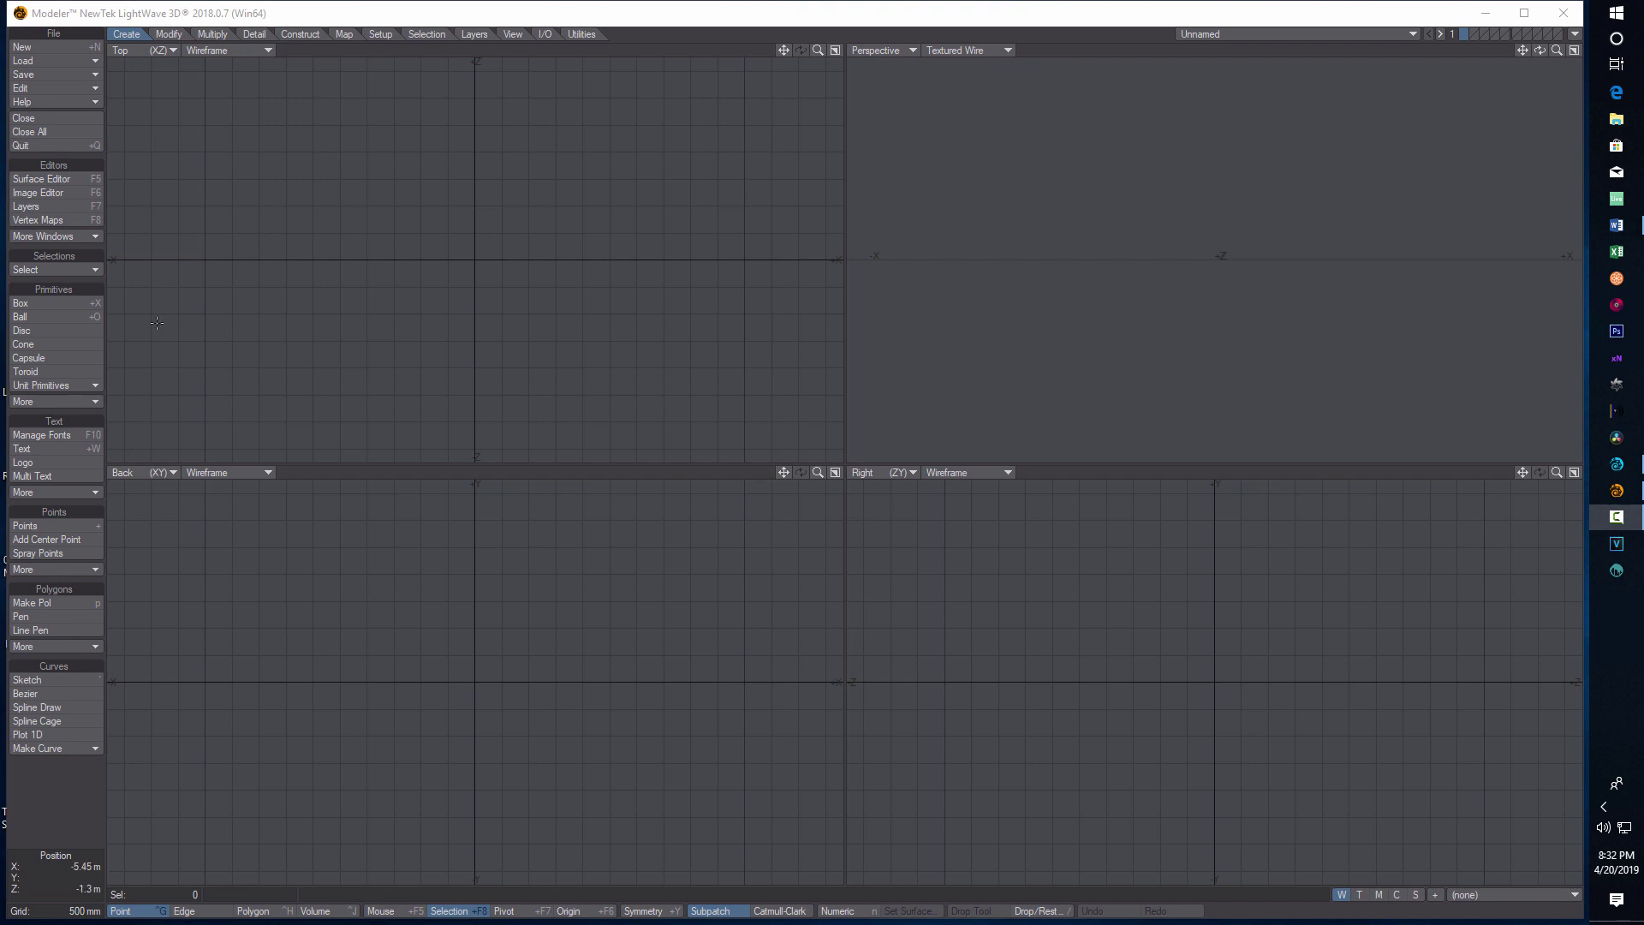
Draw a ball and set its X, Y and Z radius to 10 mm in Numeric.
{"action": "left_click", "coordinate": [19, 317]}
{"action": "left_click_drag", "start_coordinate": [418, 243], "coordinate": [442, 255]}
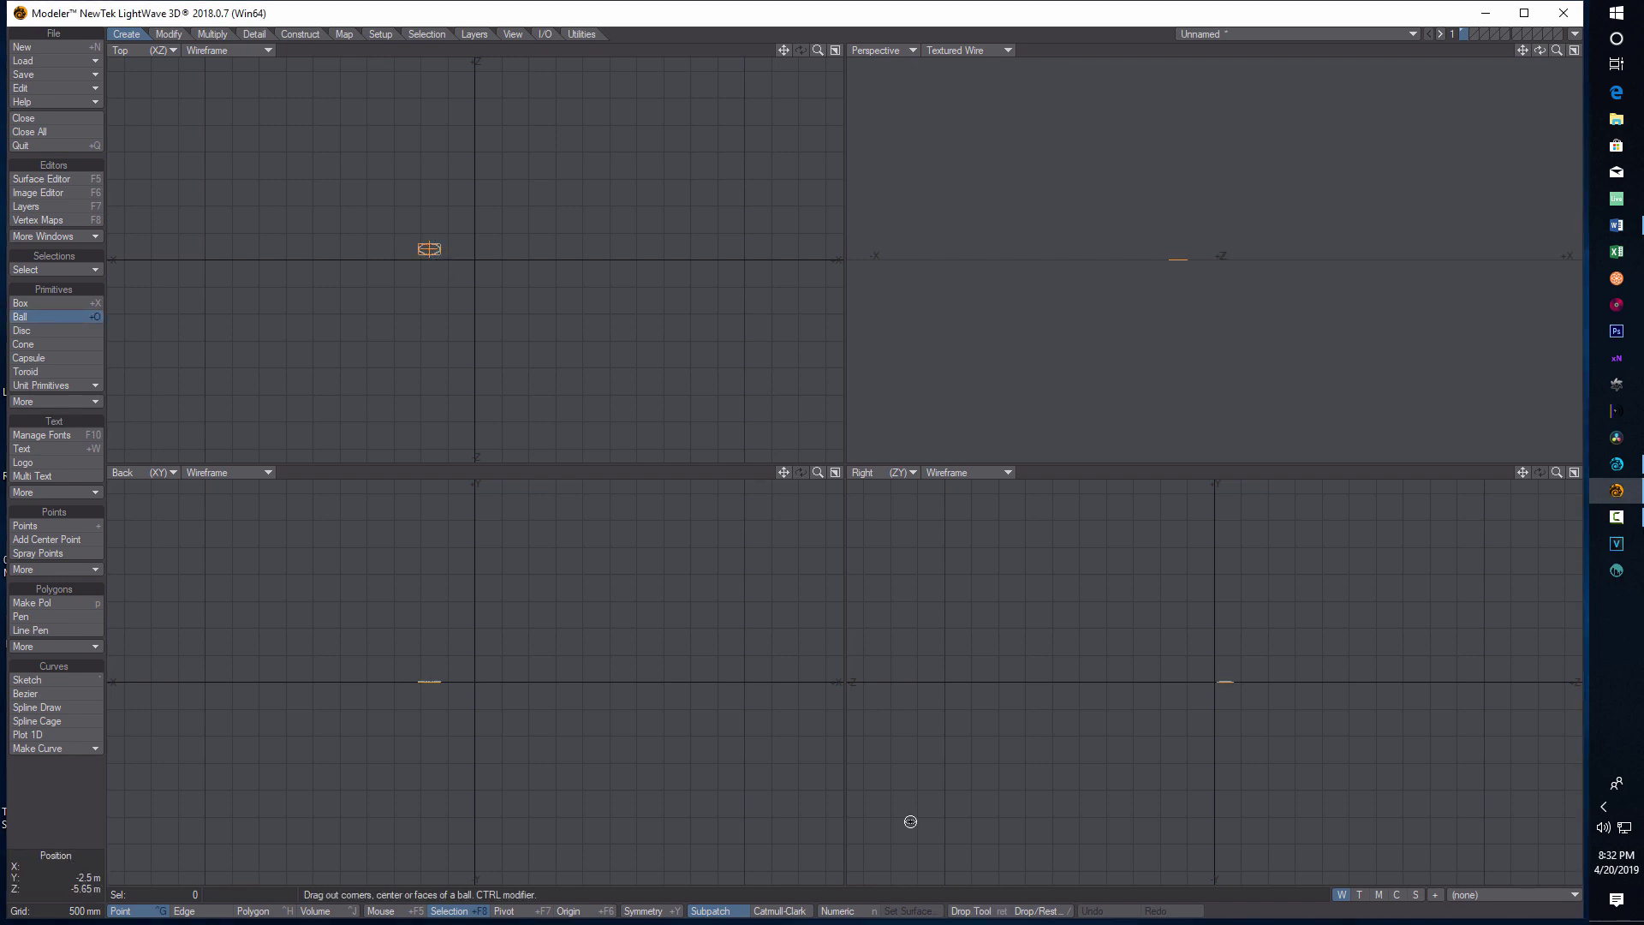
{"action": "left_click", "coordinate": [849, 915]}
{"action": "left_click", "coordinate": [877, 463]}
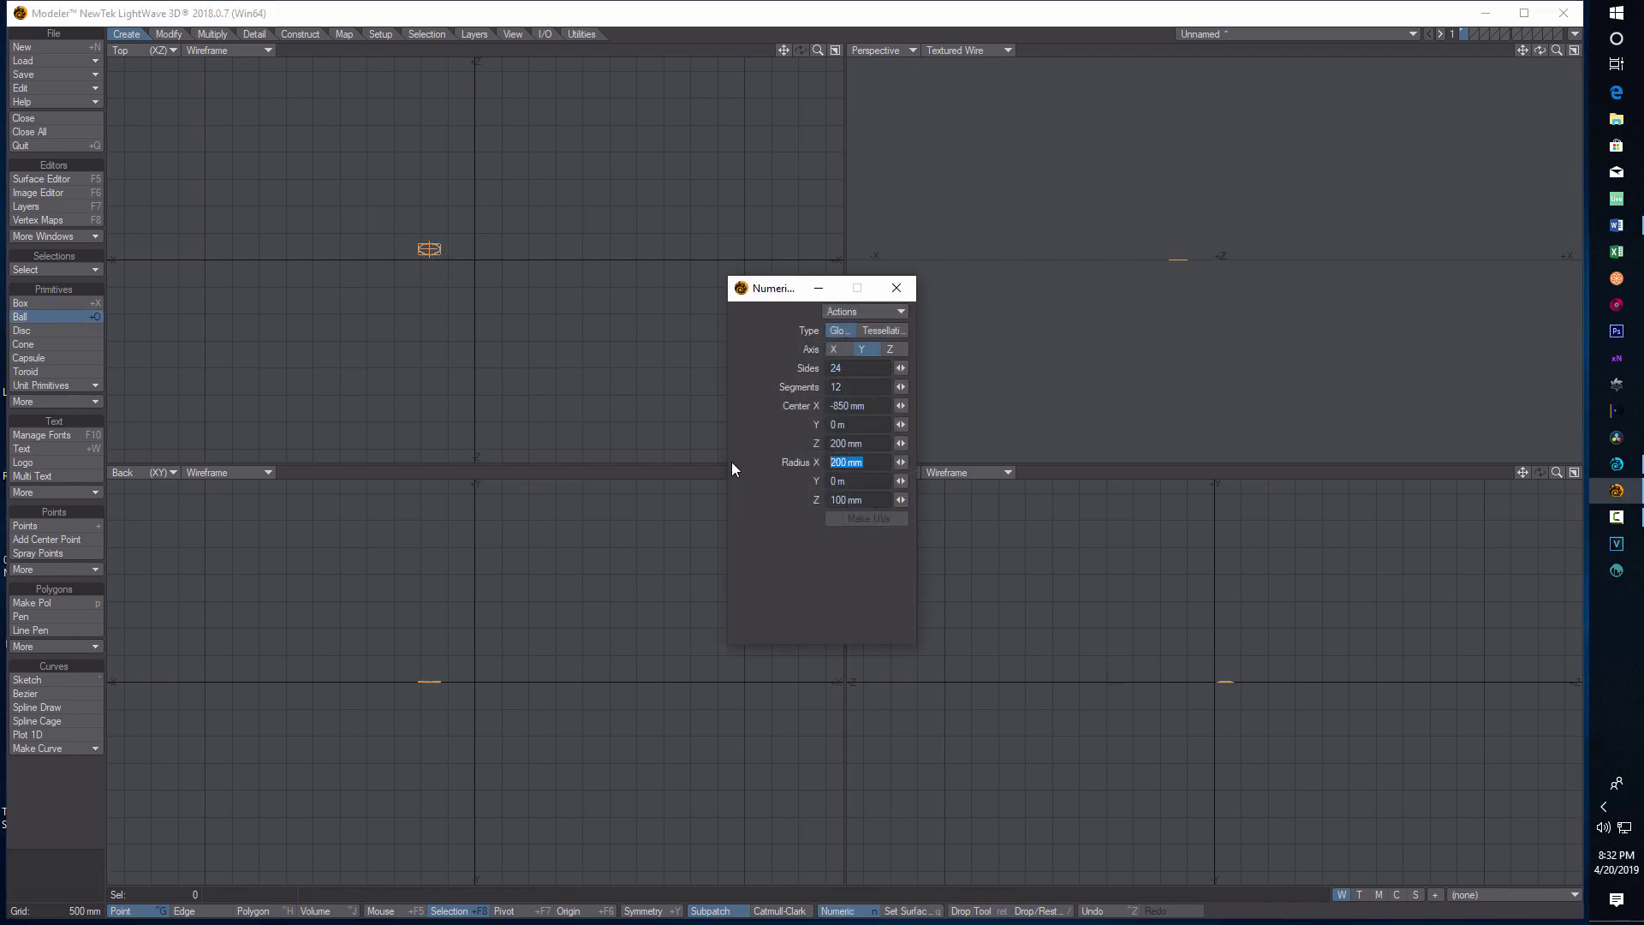
{"action": "type", "text": "10mm"}
{"action": "key", "text": "Tab"}
{"action": "type", "text": "10m"}
{"action": "key", "text": "Tab"}
{"action": "type", "text": "10mm"}
Set the ball's Center X to 0 and close the Numeric panel.
{"action": "left_click_drag", "start_coordinate": [873, 407], "coordinate": [810, 408]}
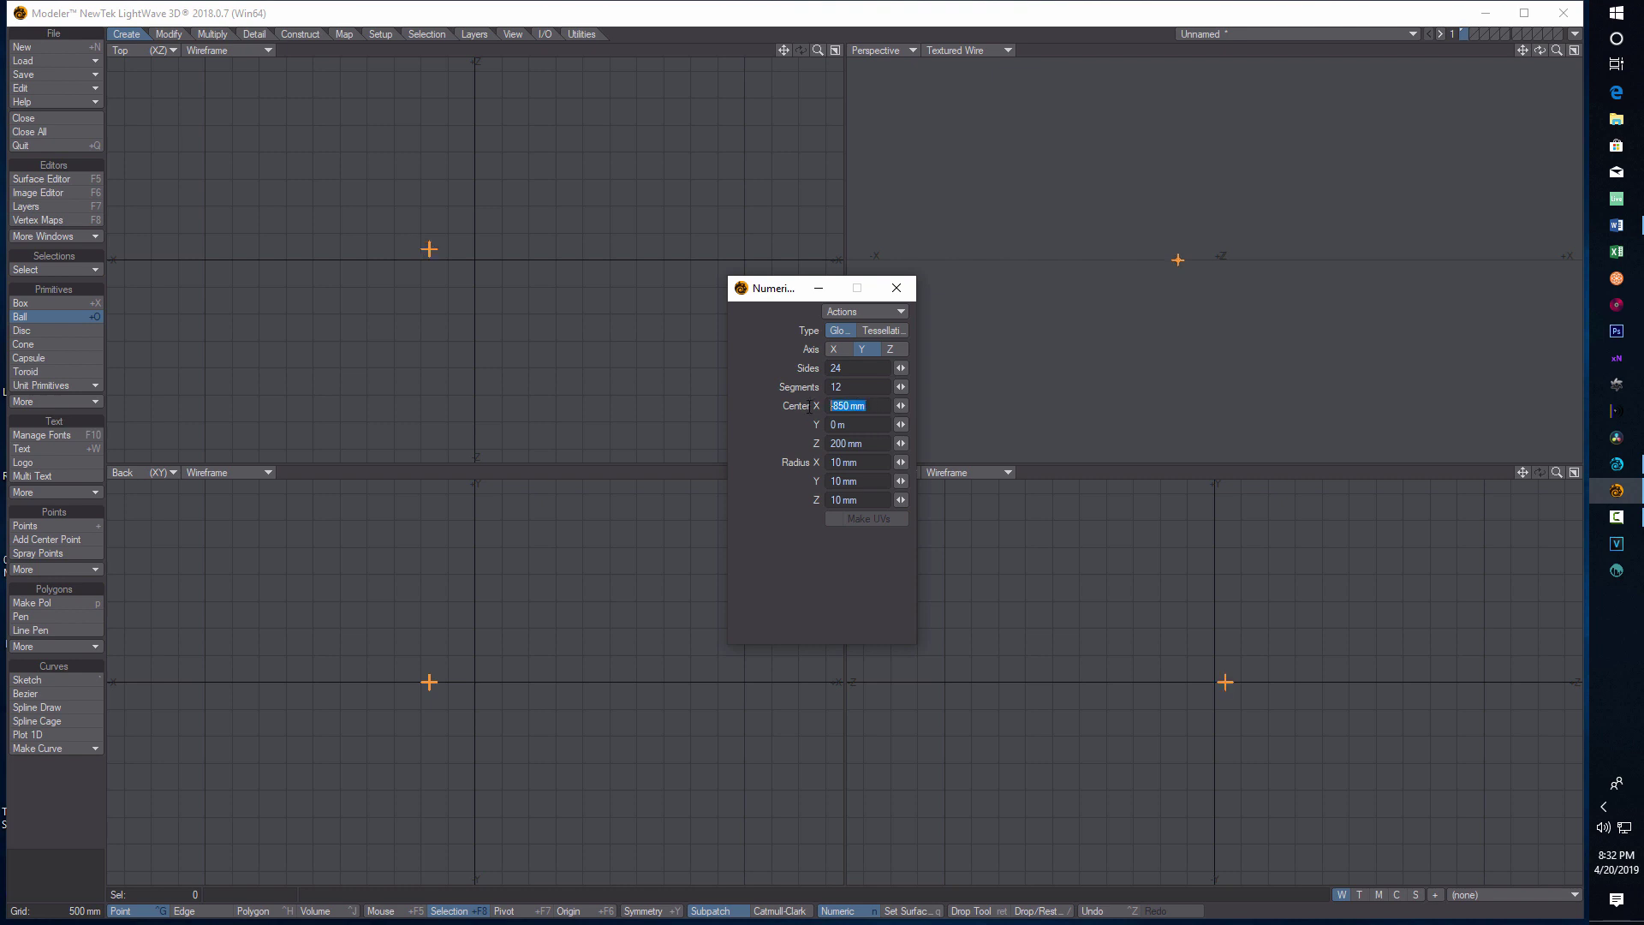
{"action": "type", "text": "0"}
{"action": "left_click", "coordinate": [844, 640]}
{"action": "left_click", "coordinate": [896, 288]}
Drop the Ball tool and save the object as 'star1'.
{"action": "key", "text": "space"}
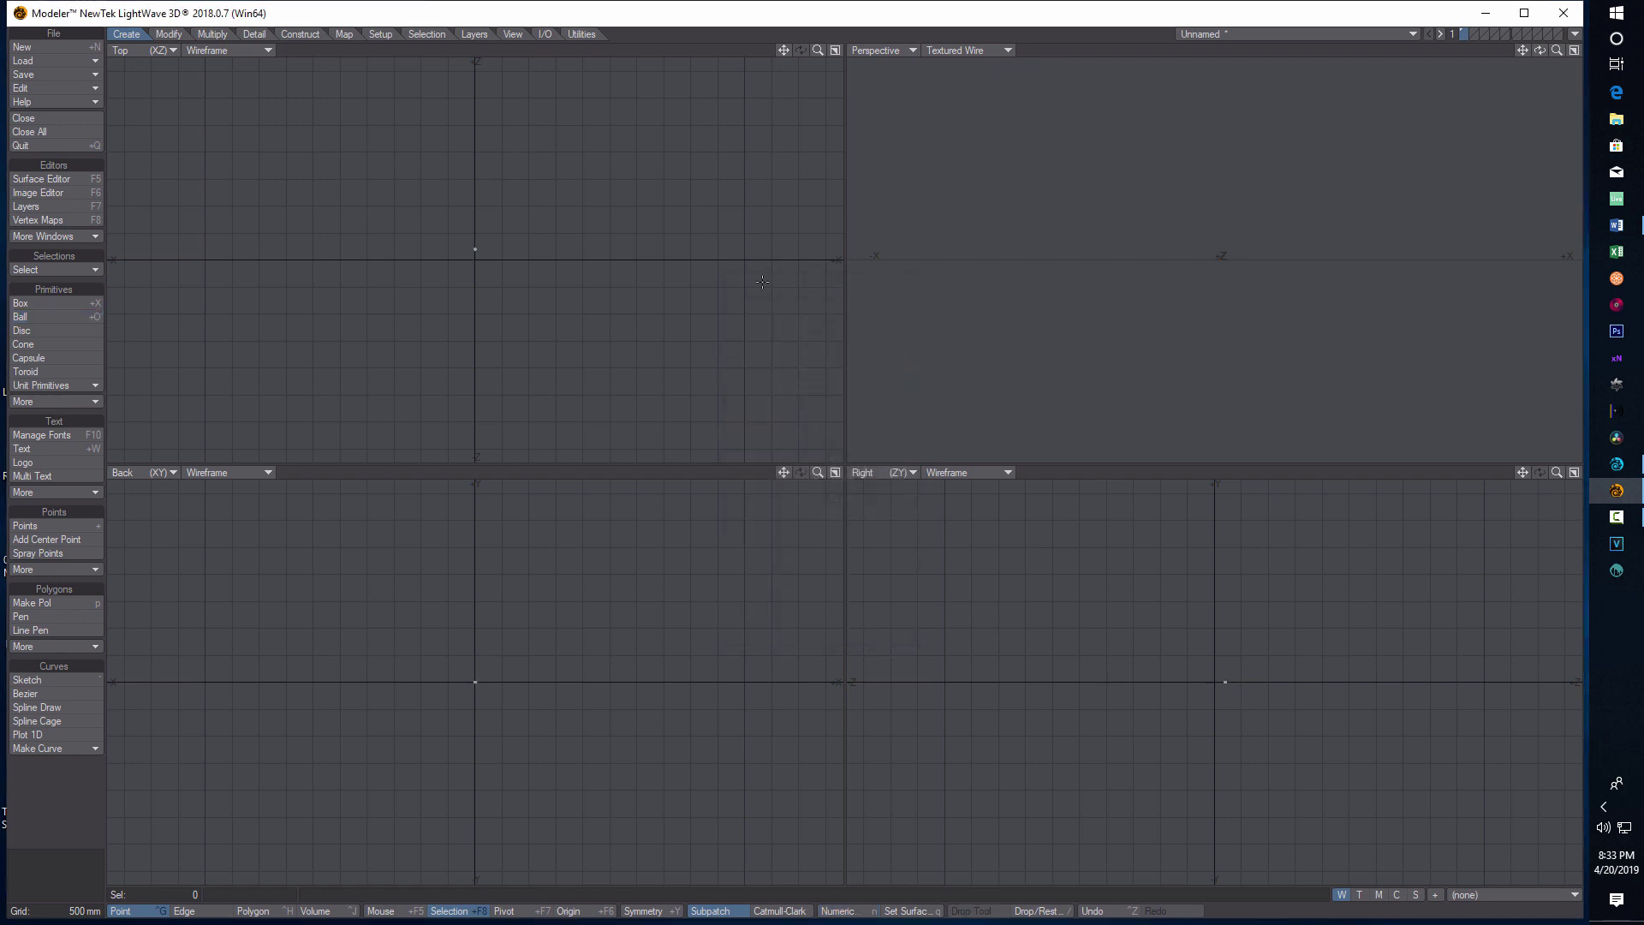
{"action": "left_click", "coordinate": [60, 75]}
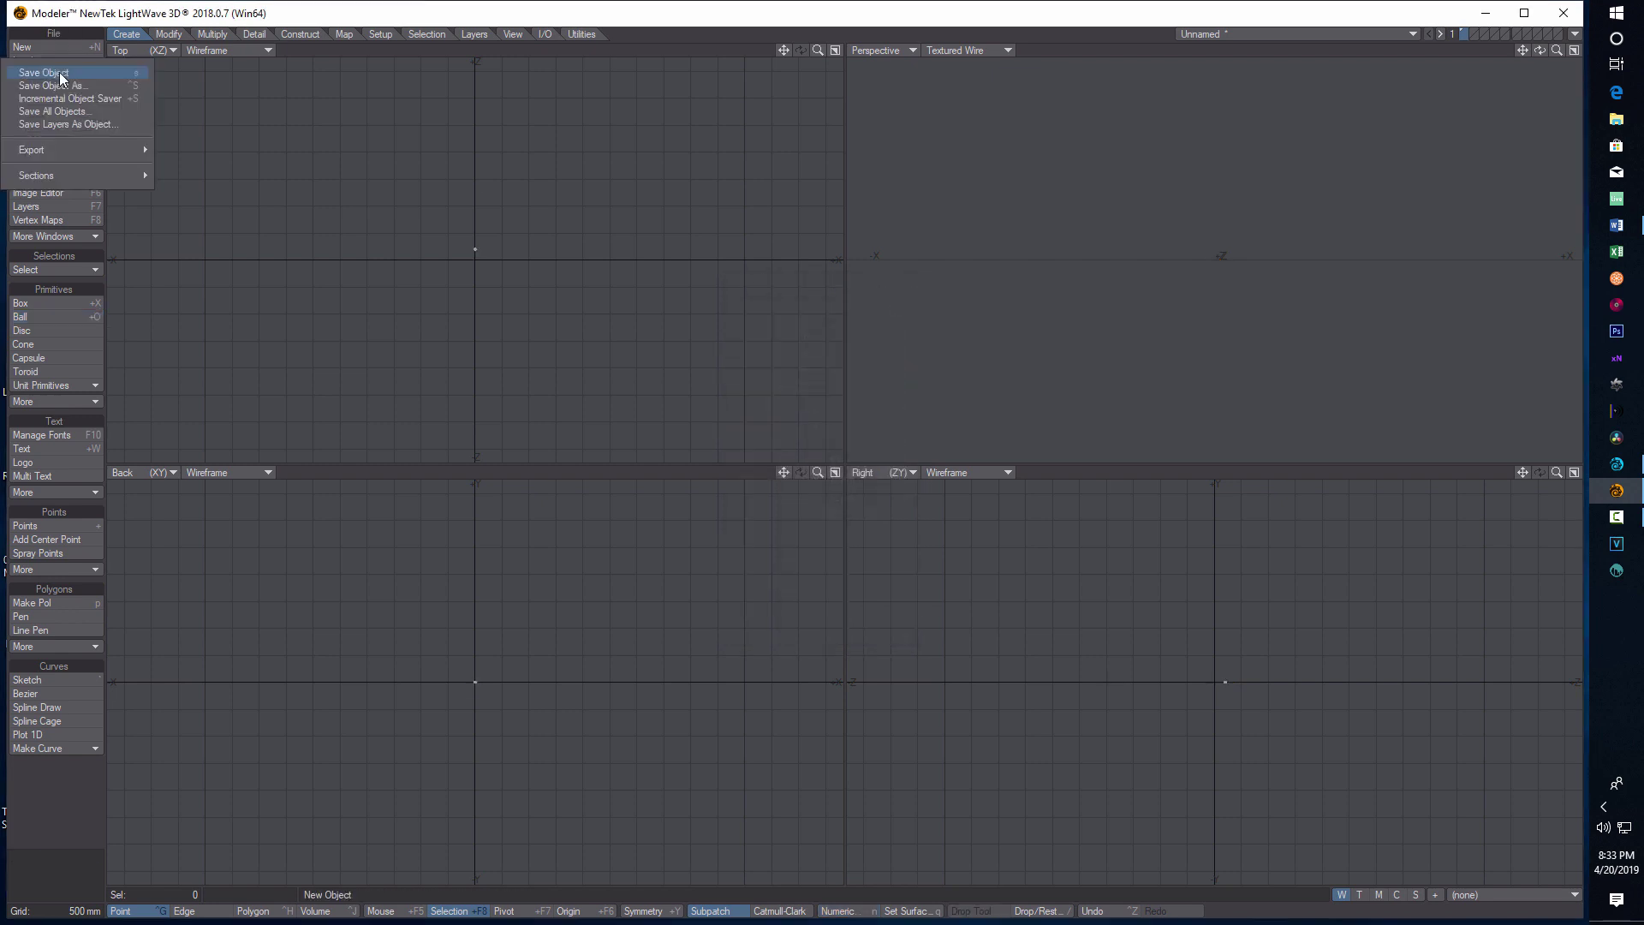
{"action": "left_click", "coordinate": [65, 87]}
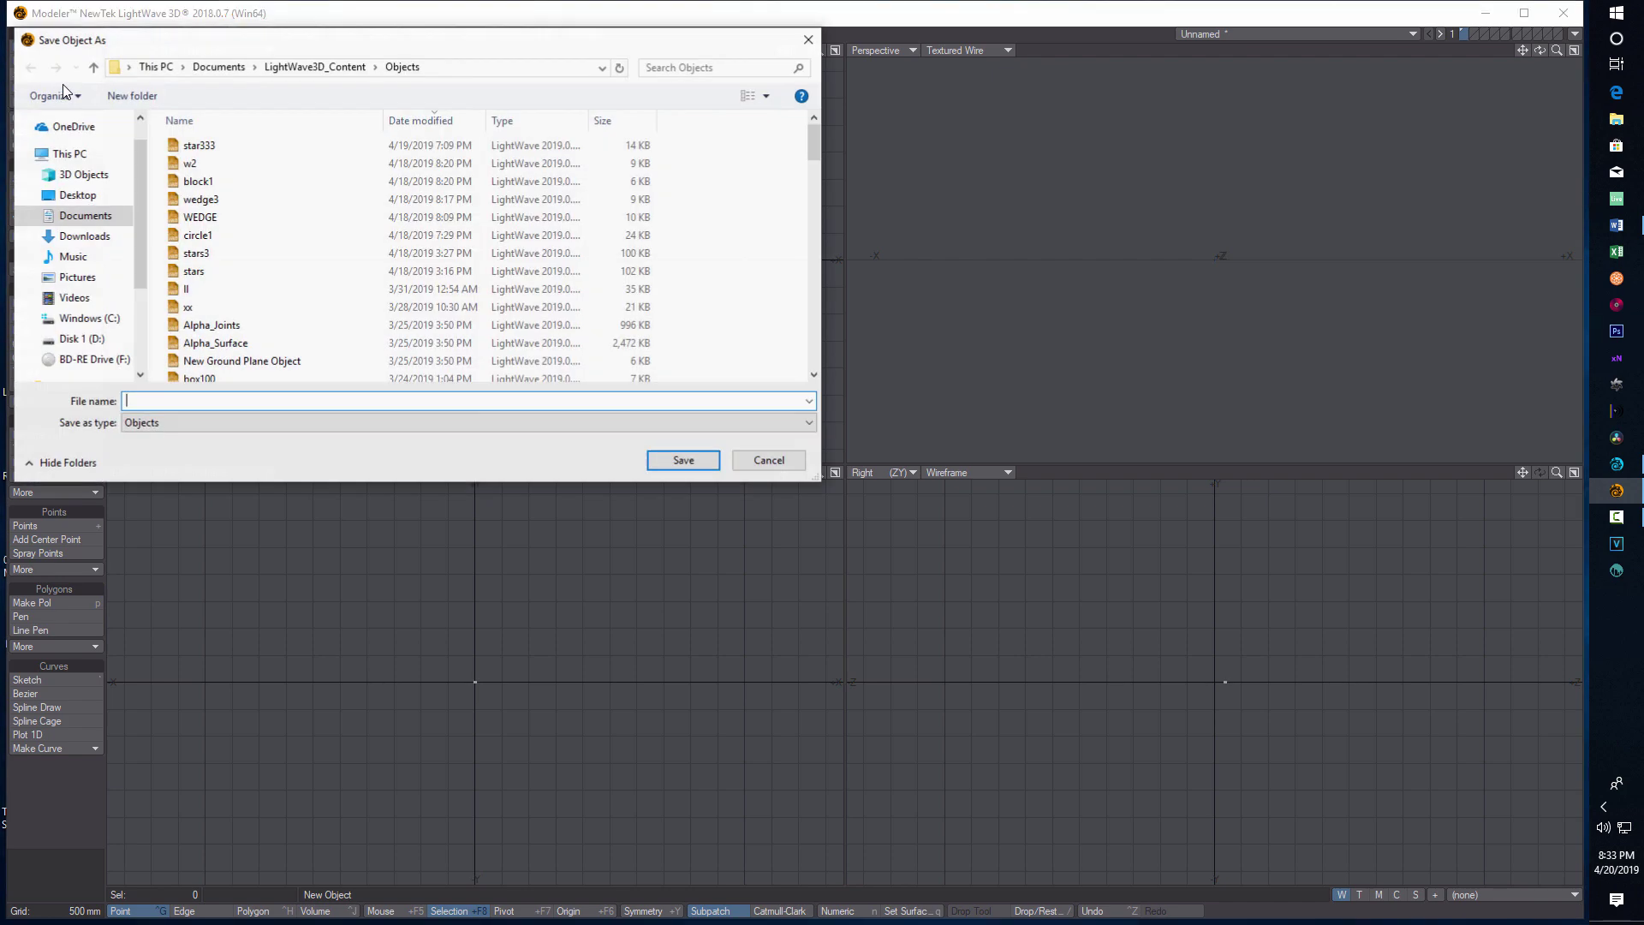
{"action": "left_click", "coordinate": [296, 401]}
{"action": "type", "text": "star"}
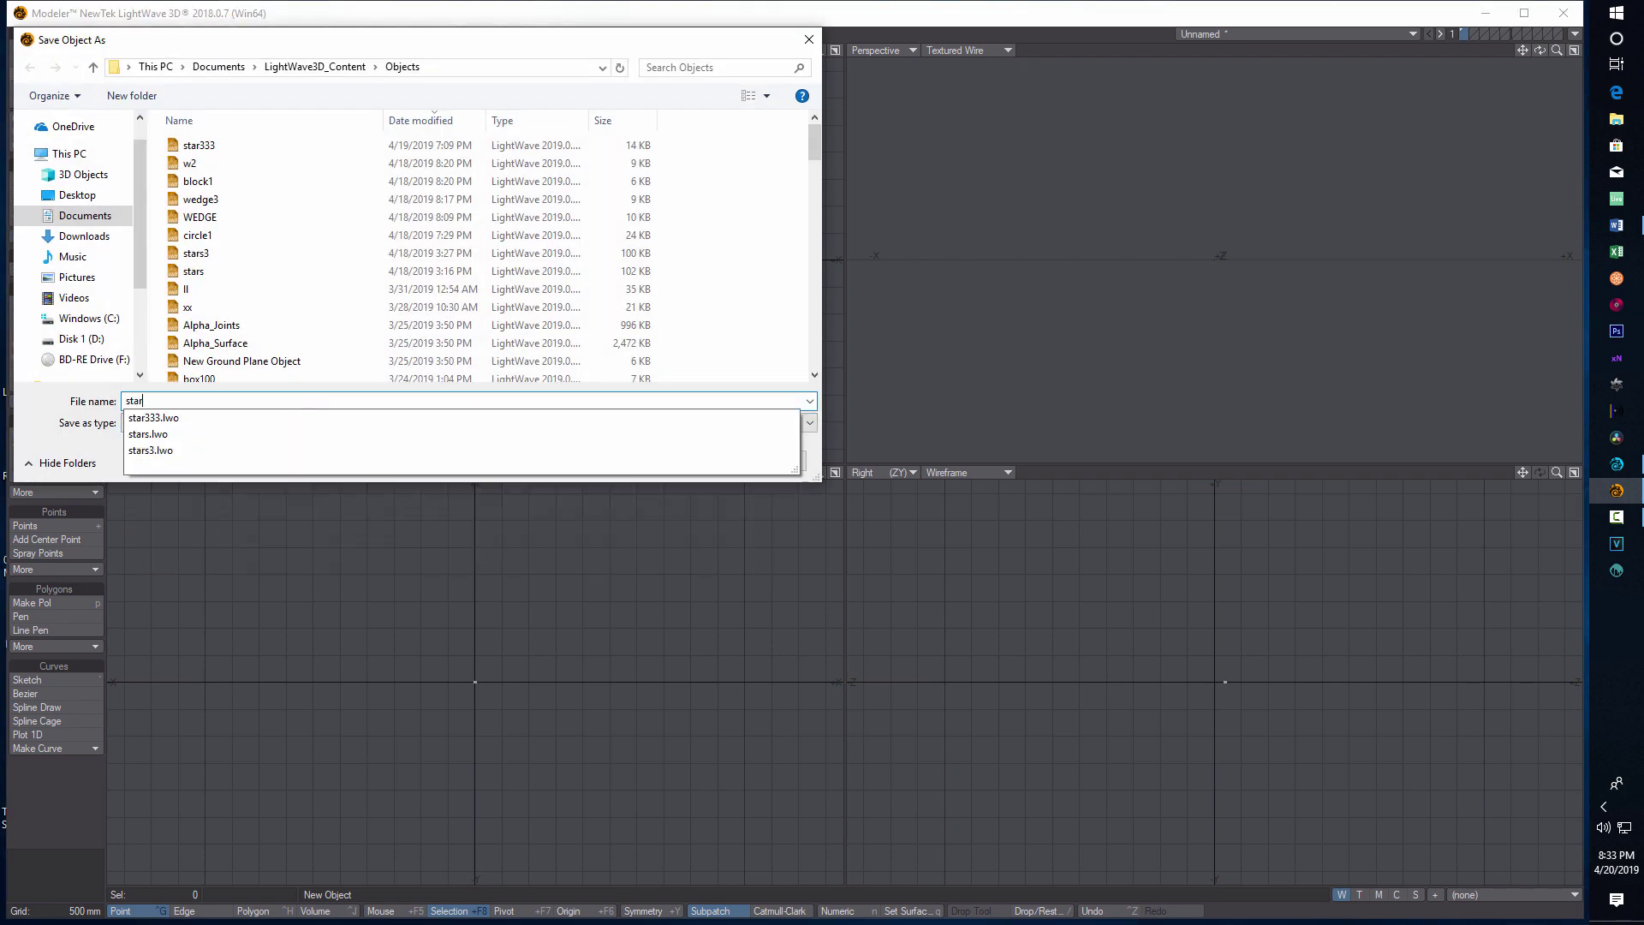
{"action": "type", "text": "1"}
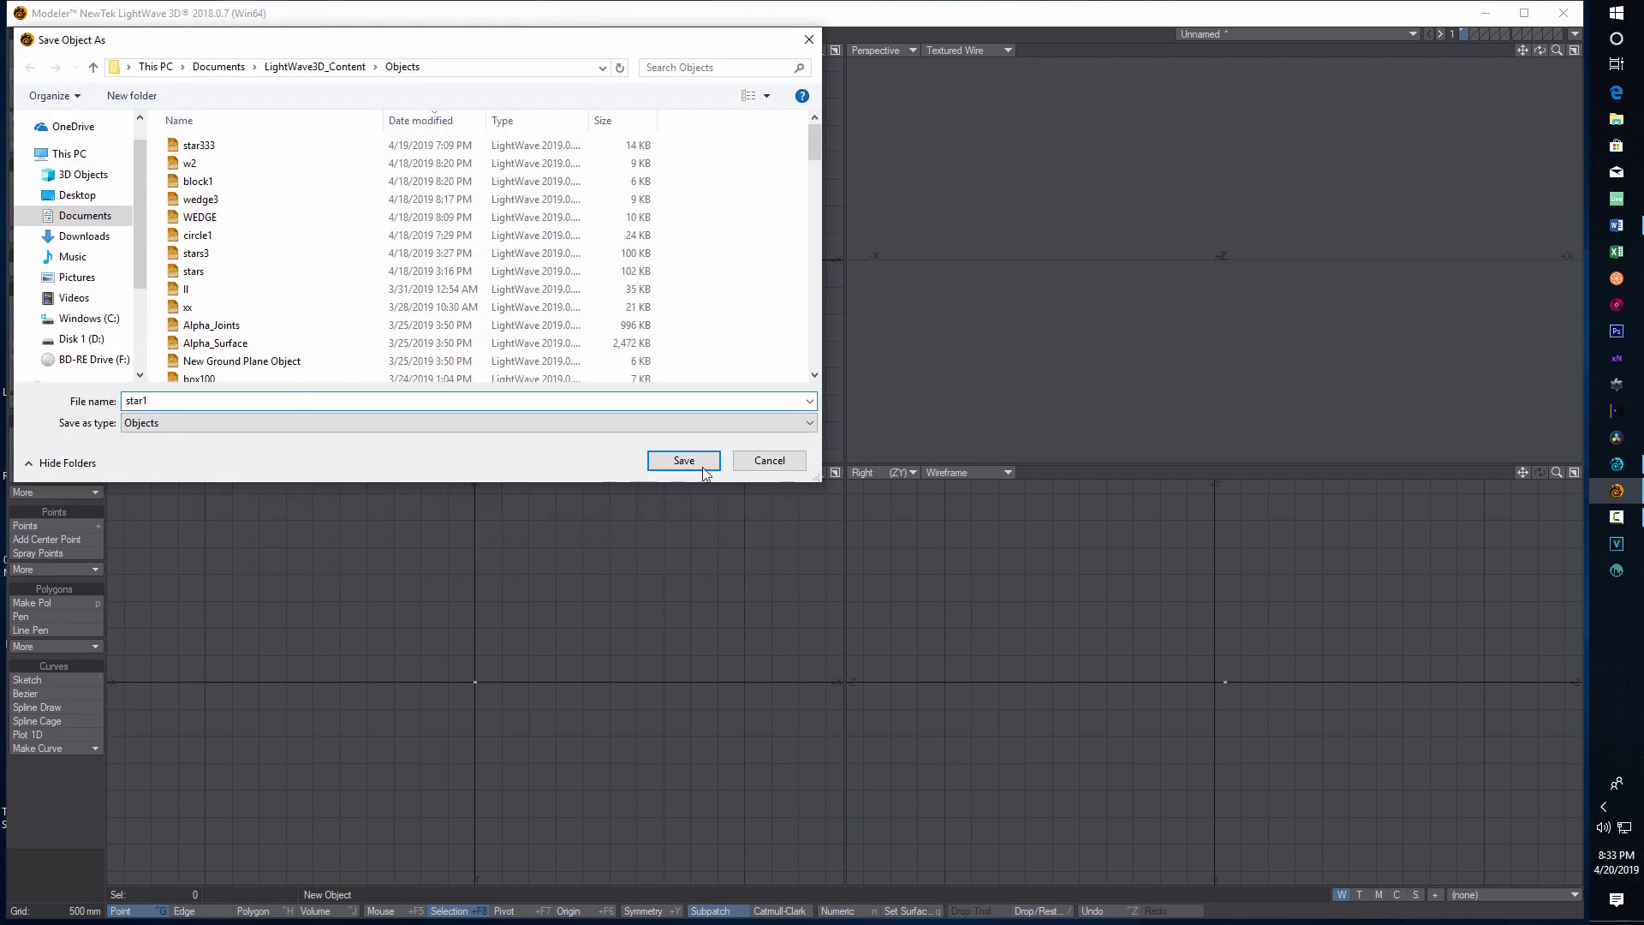
{"action": "left_click", "coordinate": [700, 462]}
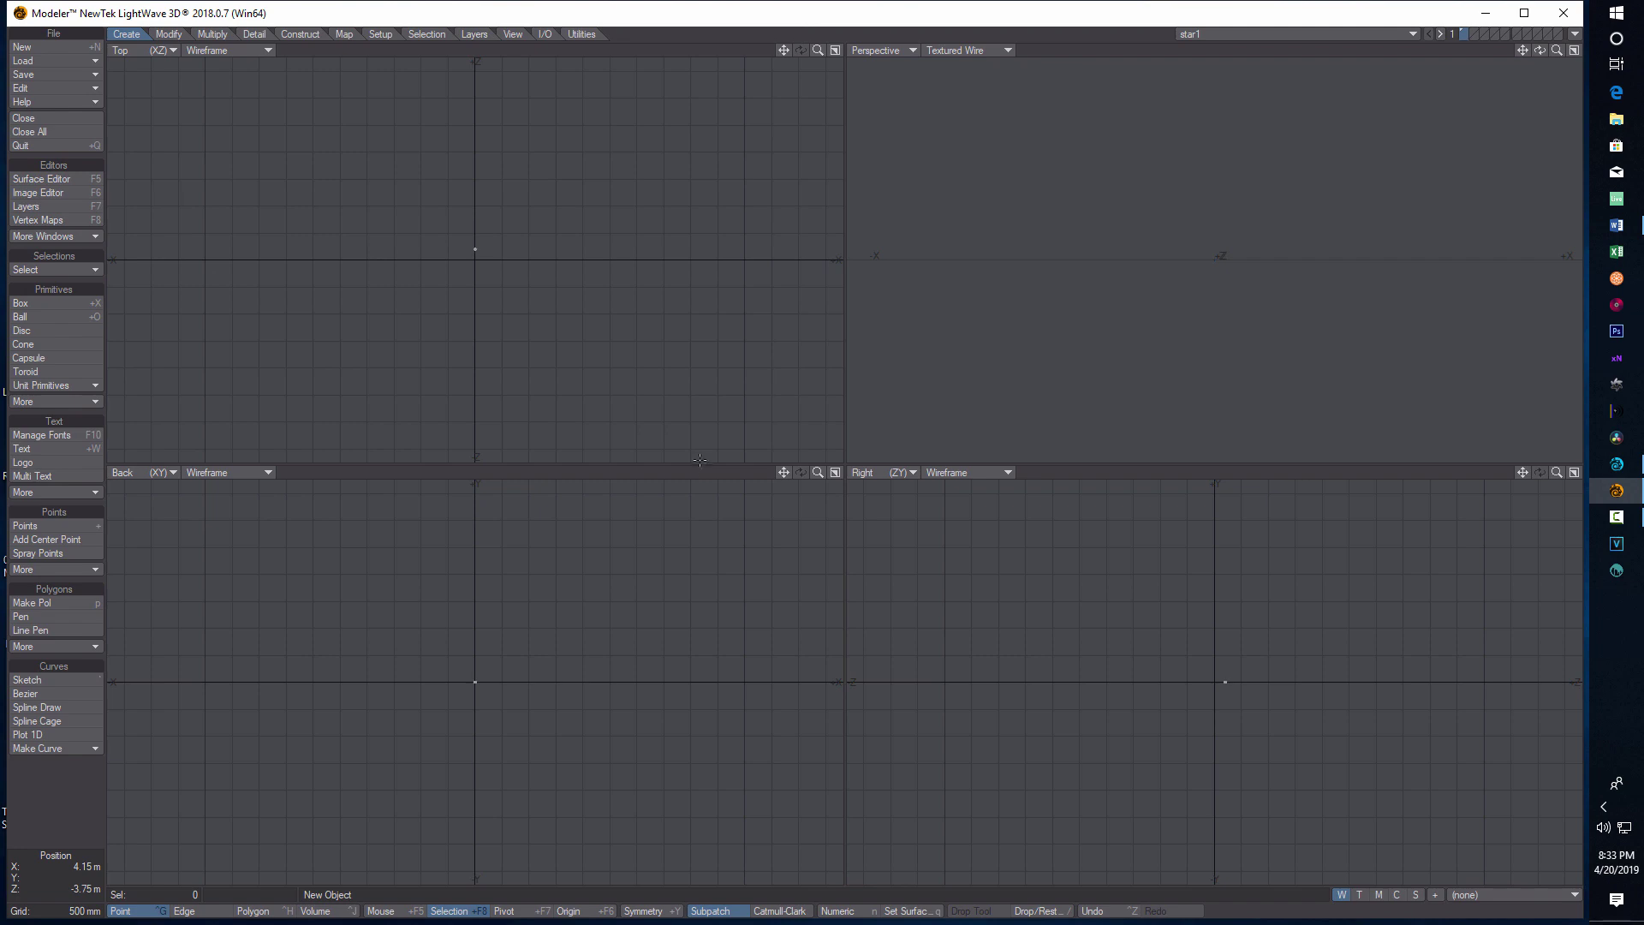
Send the star1 object to Layout from the top-right dropdown.
{"action": "left_click", "coordinate": [1575, 35]}
{"action": "left_click", "coordinate": [1539, 51]}
{"action": "left_click", "coordinate": [1575, 35]}
Bring star1 into Layout and switch the viewport to VPR live render.
{"action": "left_click", "coordinate": [1527, 60]}
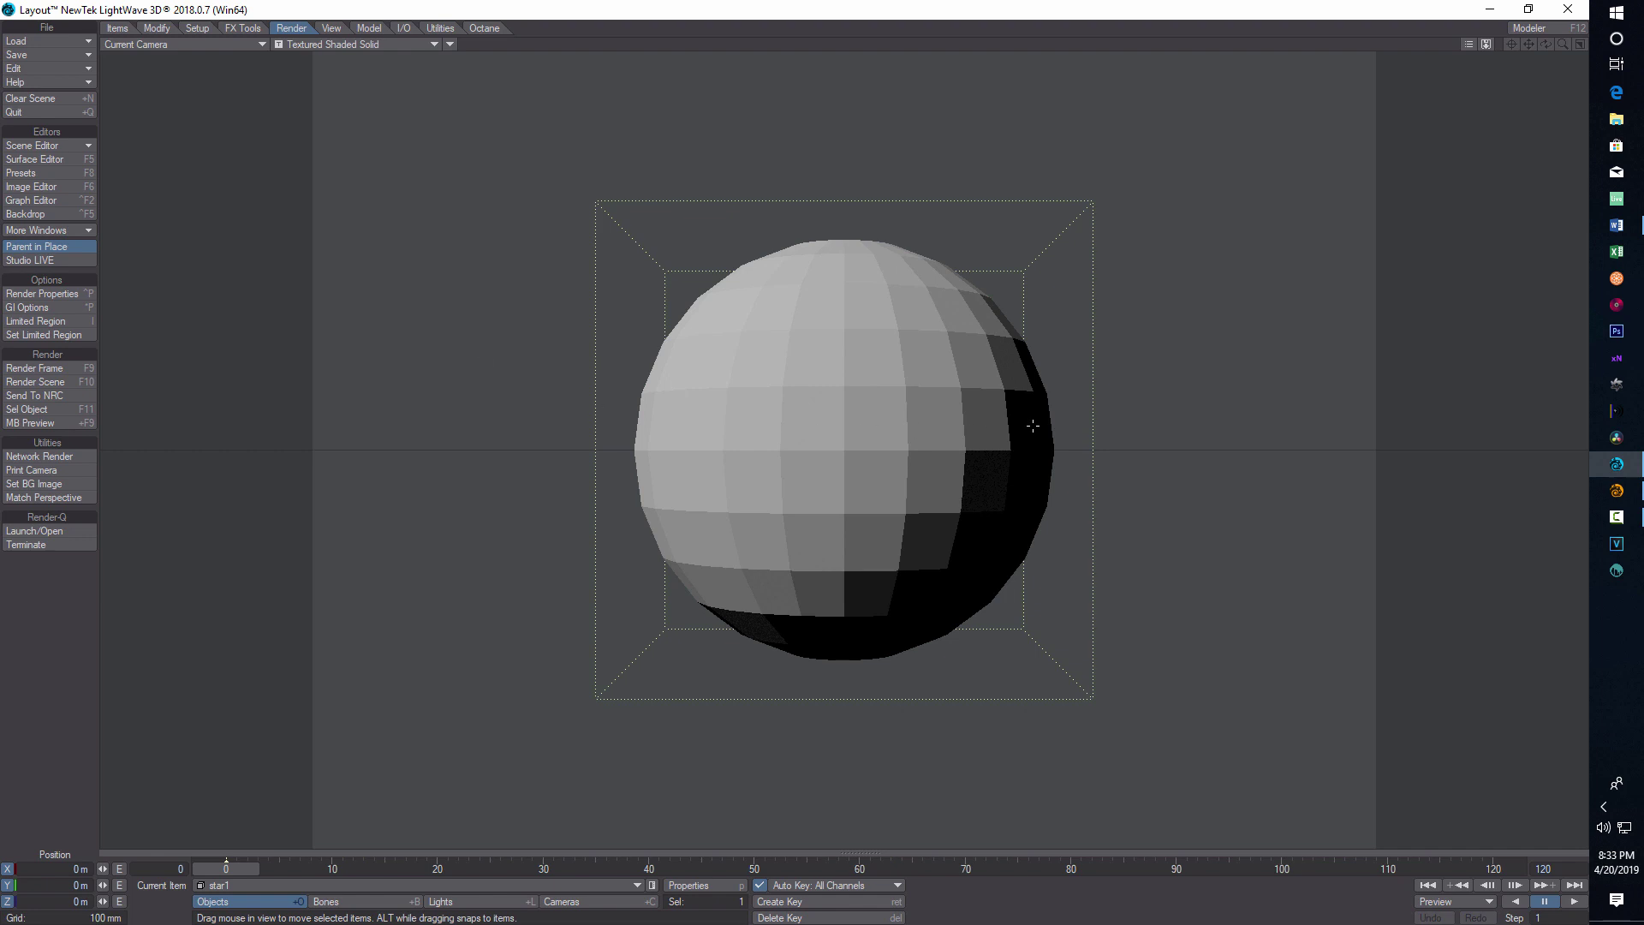
{"action": "left_click", "coordinate": [432, 46]}
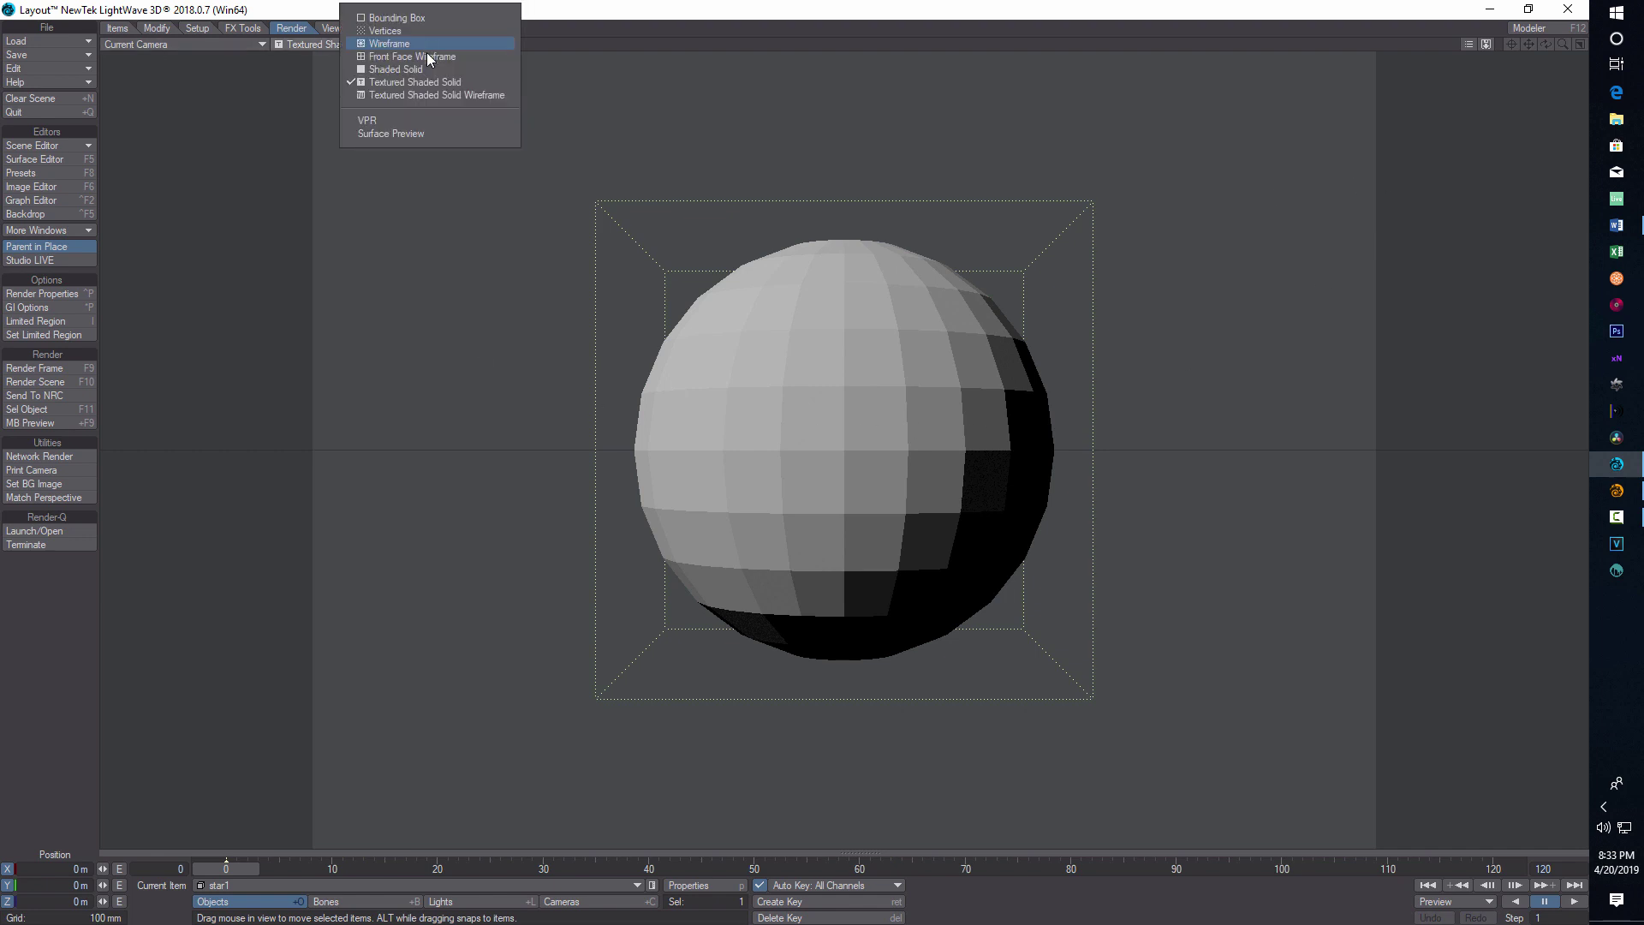
{"action": "left_click", "coordinate": [392, 120]}
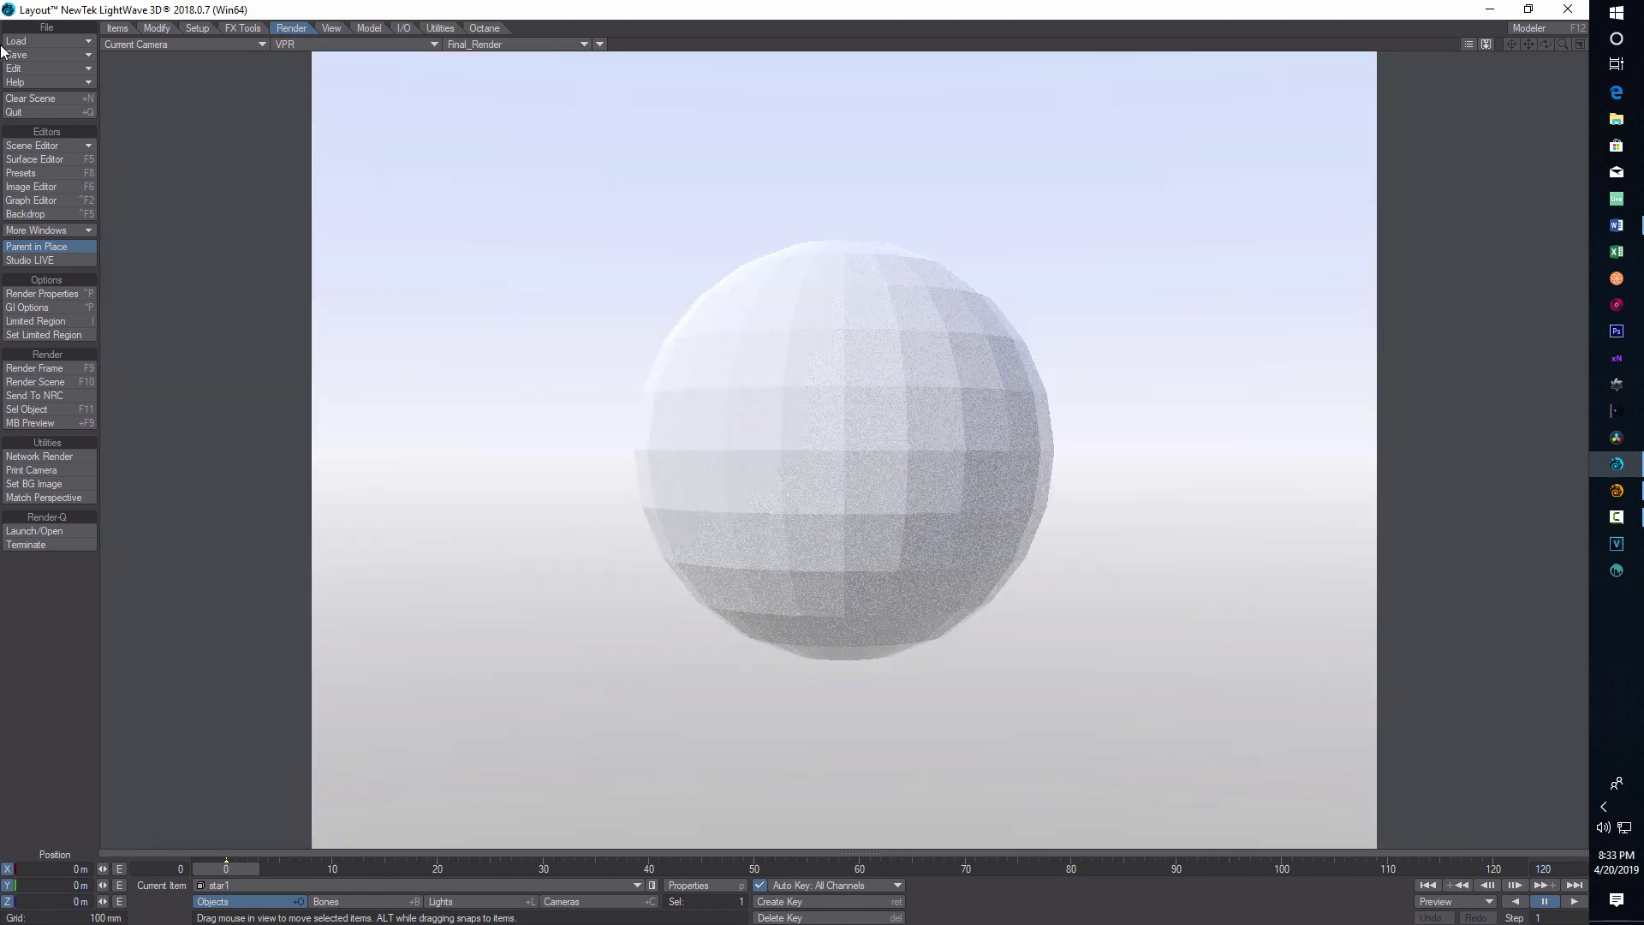
Turn off Gradient Backdrop in the Backdrop settings and close the Effects window.
{"action": "left_click", "coordinate": [38, 214]}
{"action": "left_click", "coordinate": [275, 151]}
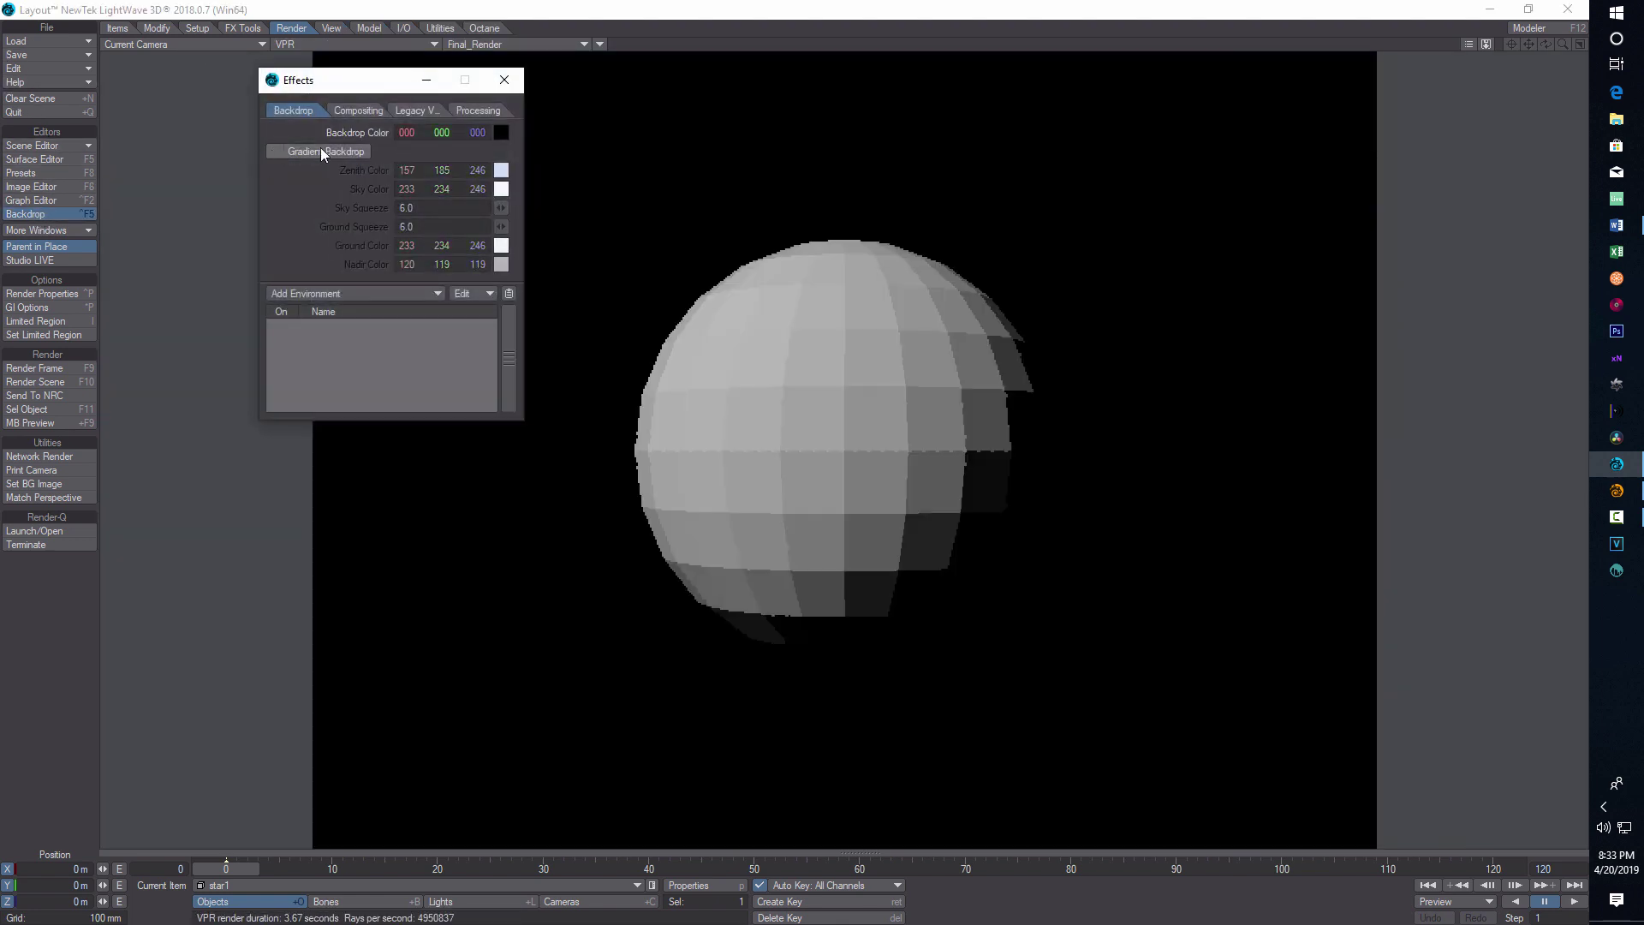
{"action": "left_click", "coordinate": [505, 81]}
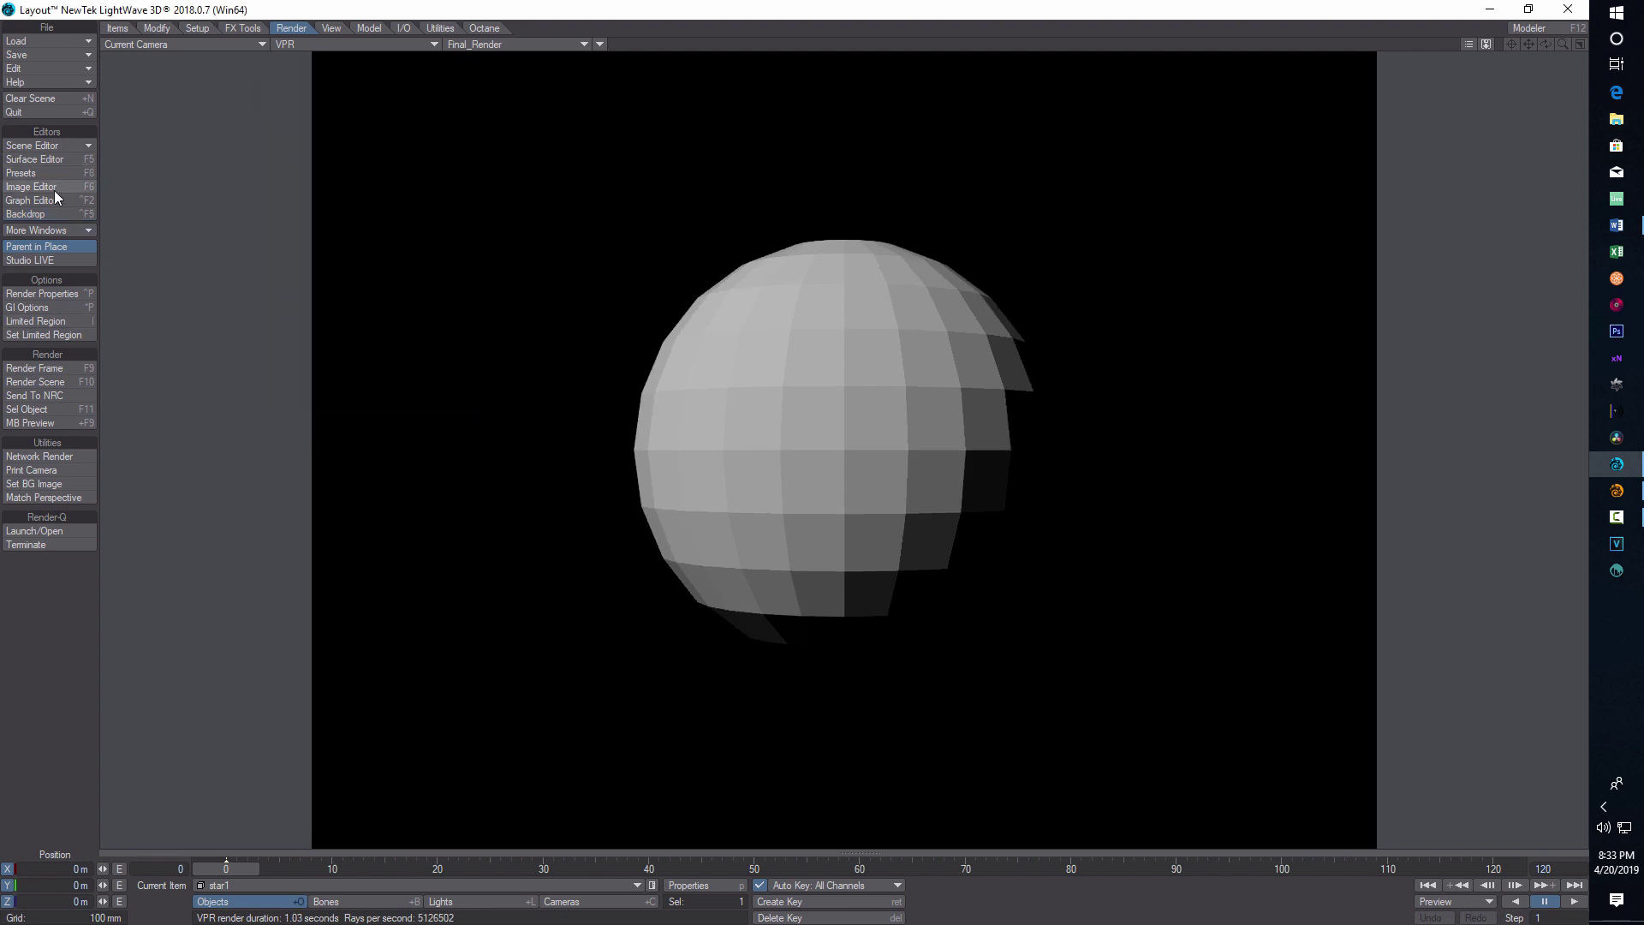
Give star1's surface Smoothing, 0% Specular and 100% Luminous with white Luminous Color.
{"action": "left_click", "coordinate": [57, 156]}
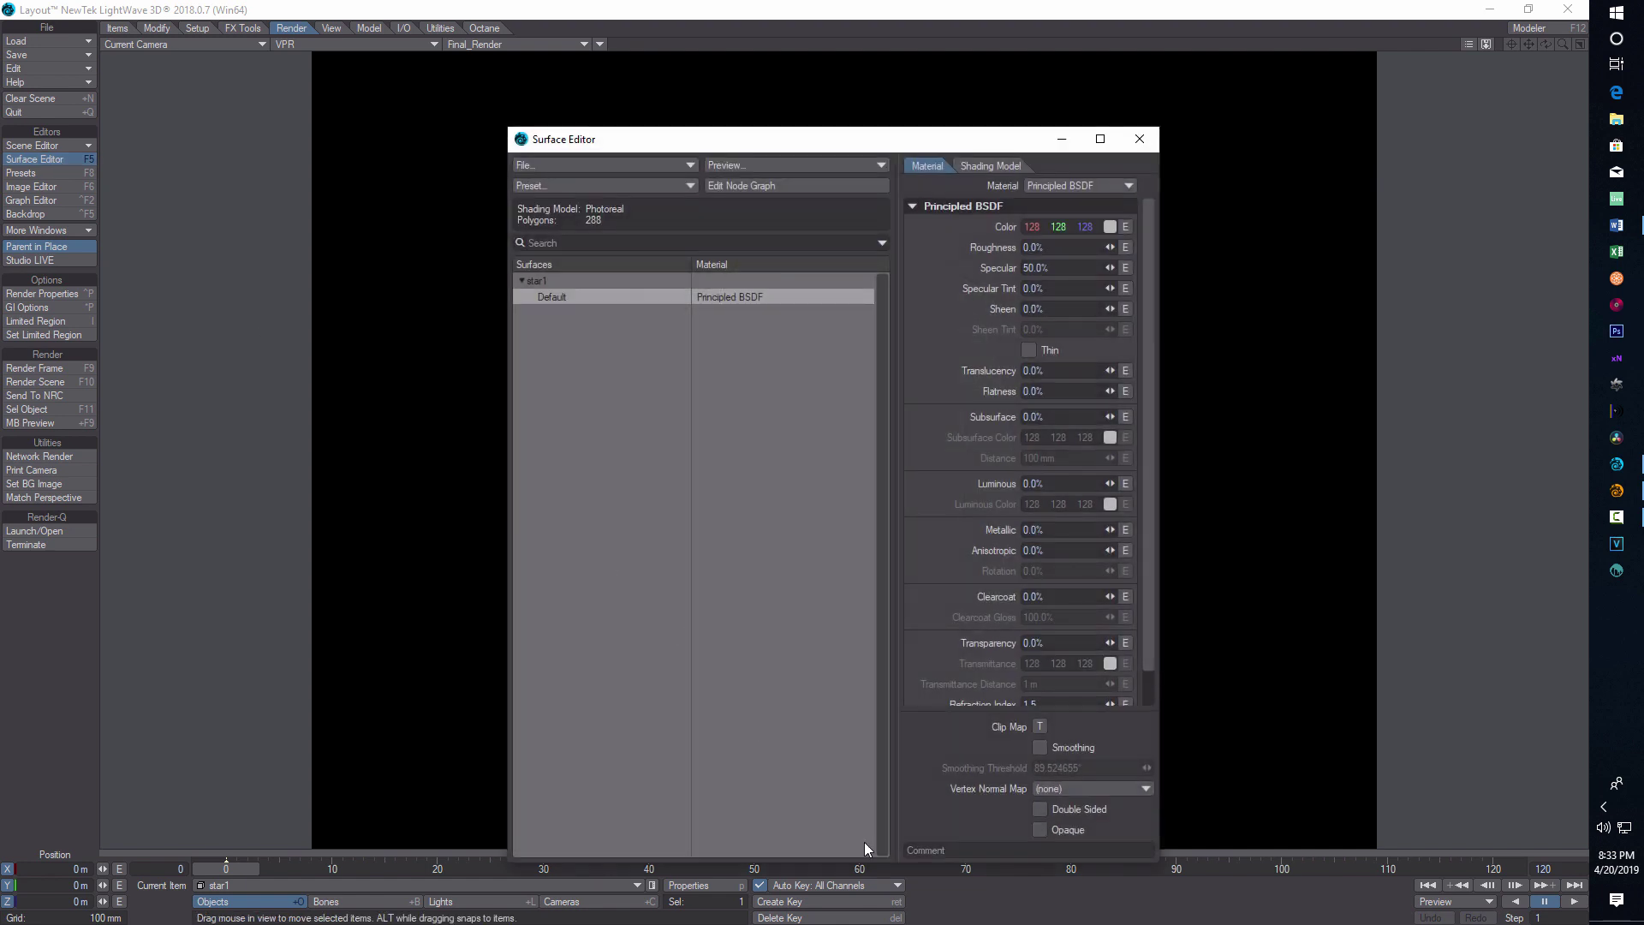
{"action": "left_click", "coordinate": [1040, 748]}
{"action": "left_click", "coordinate": [1036, 268]}
{"action": "type", "text": "0"}
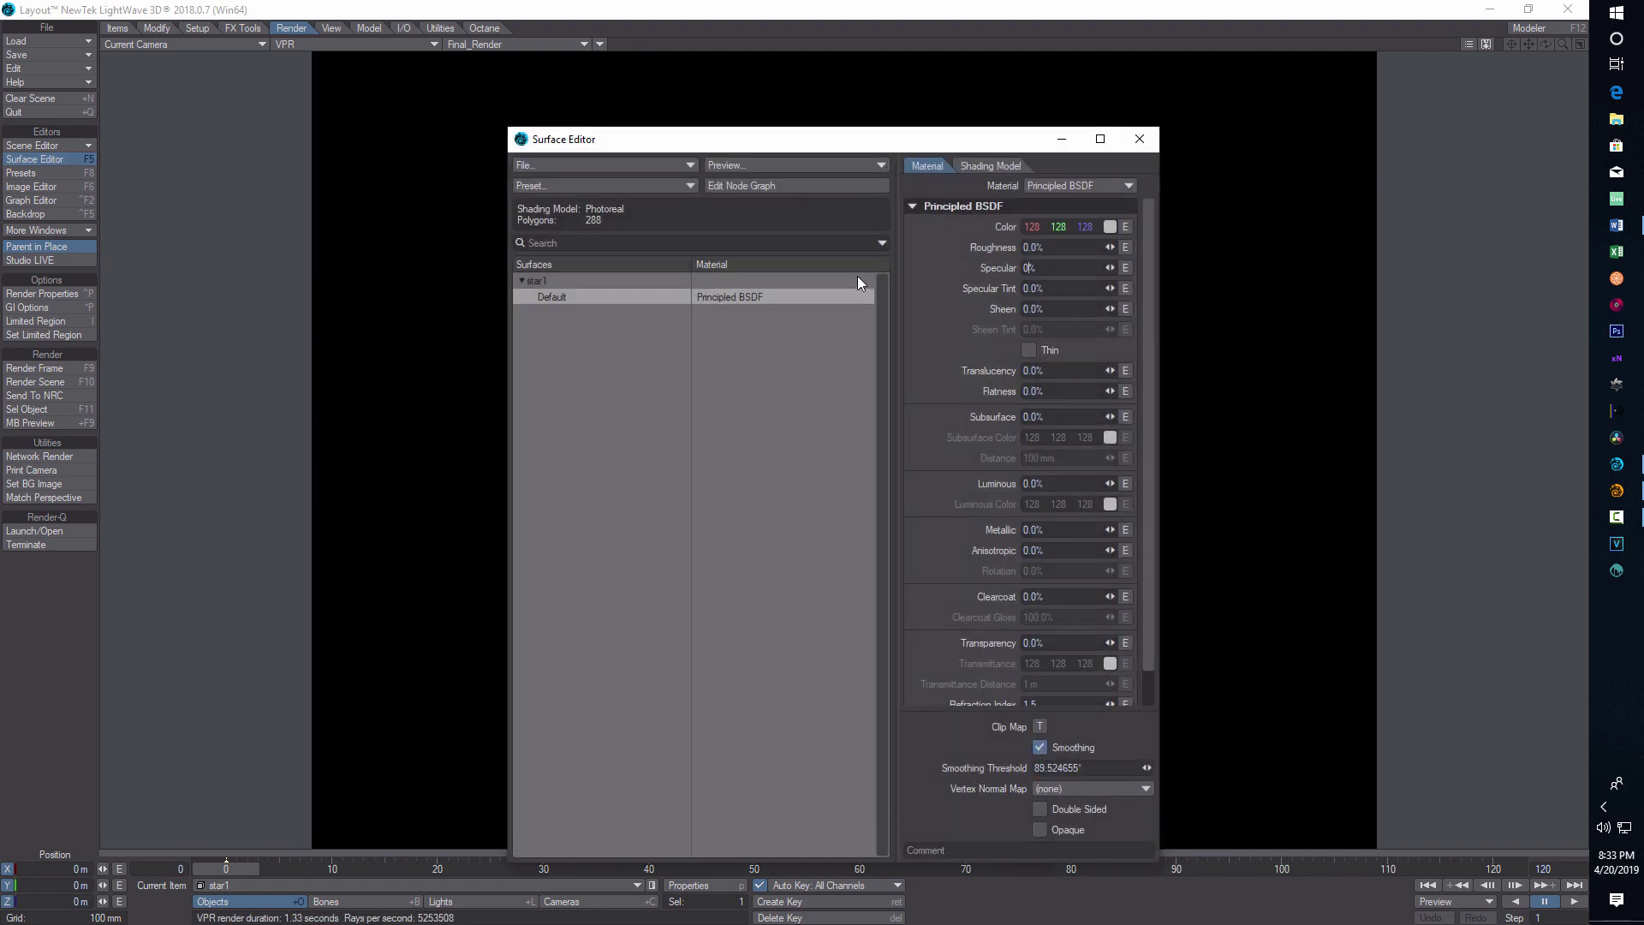
{"action": "left_click", "coordinate": [1033, 484]}
{"action": "type", "text": "100"}
{"action": "key", "text": "Return"}
{"action": "left_click", "coordinate": [1109, 503]}
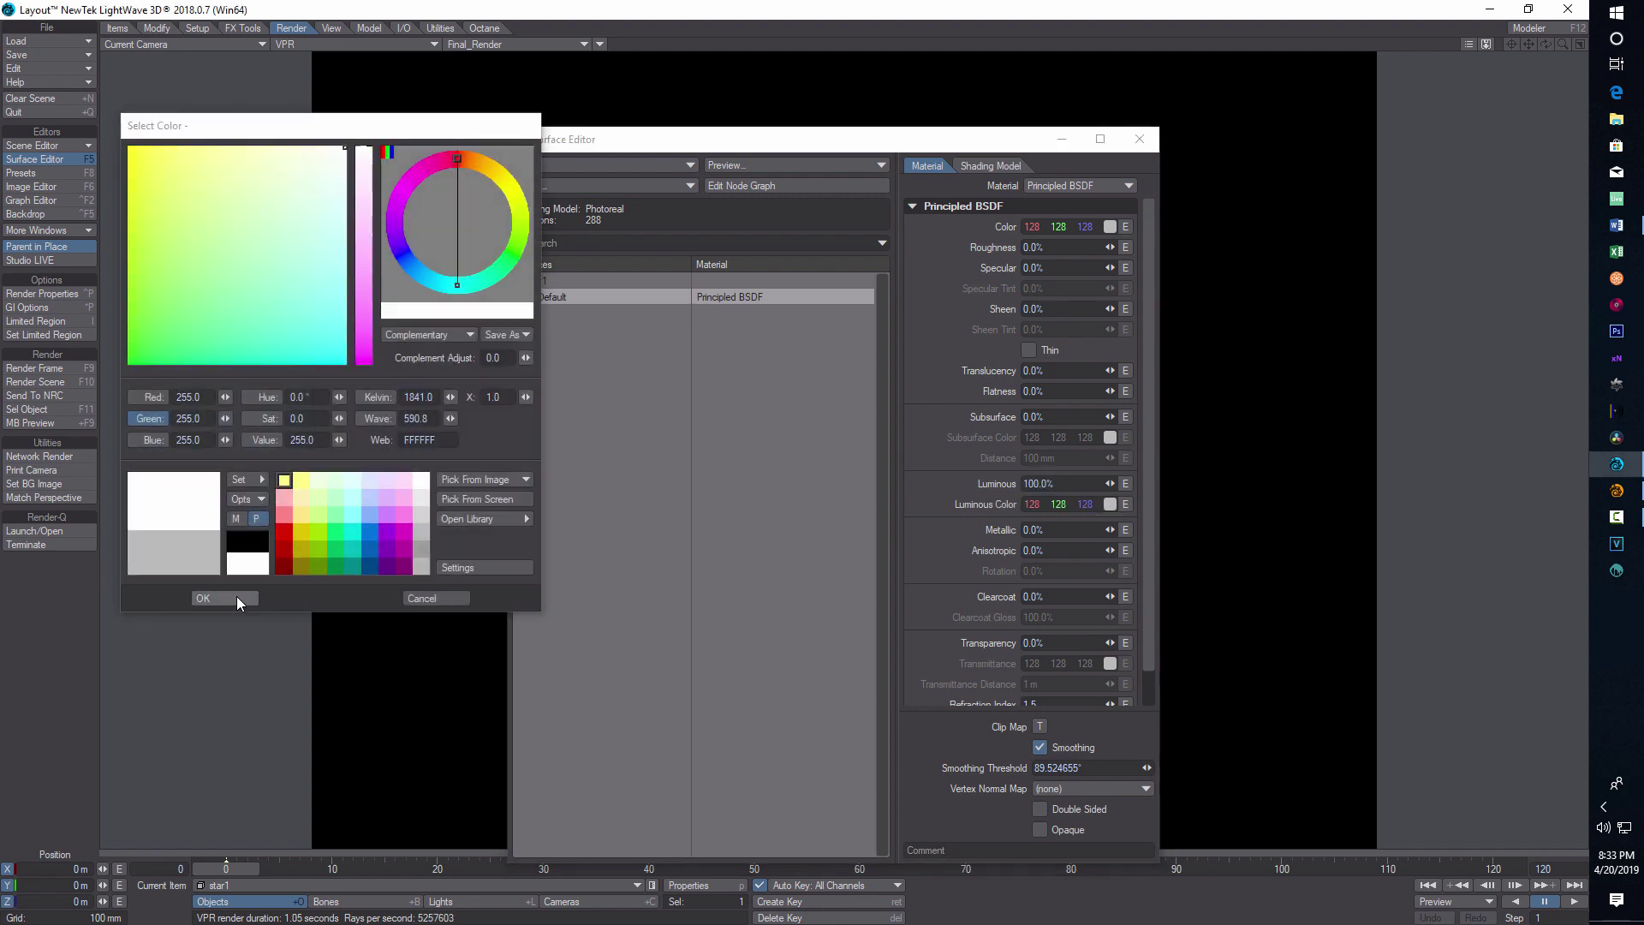
{"action": "left_click", "coordinate": [237, 597]}
{"action": "left_click", "coordinate": [1139, 140]}
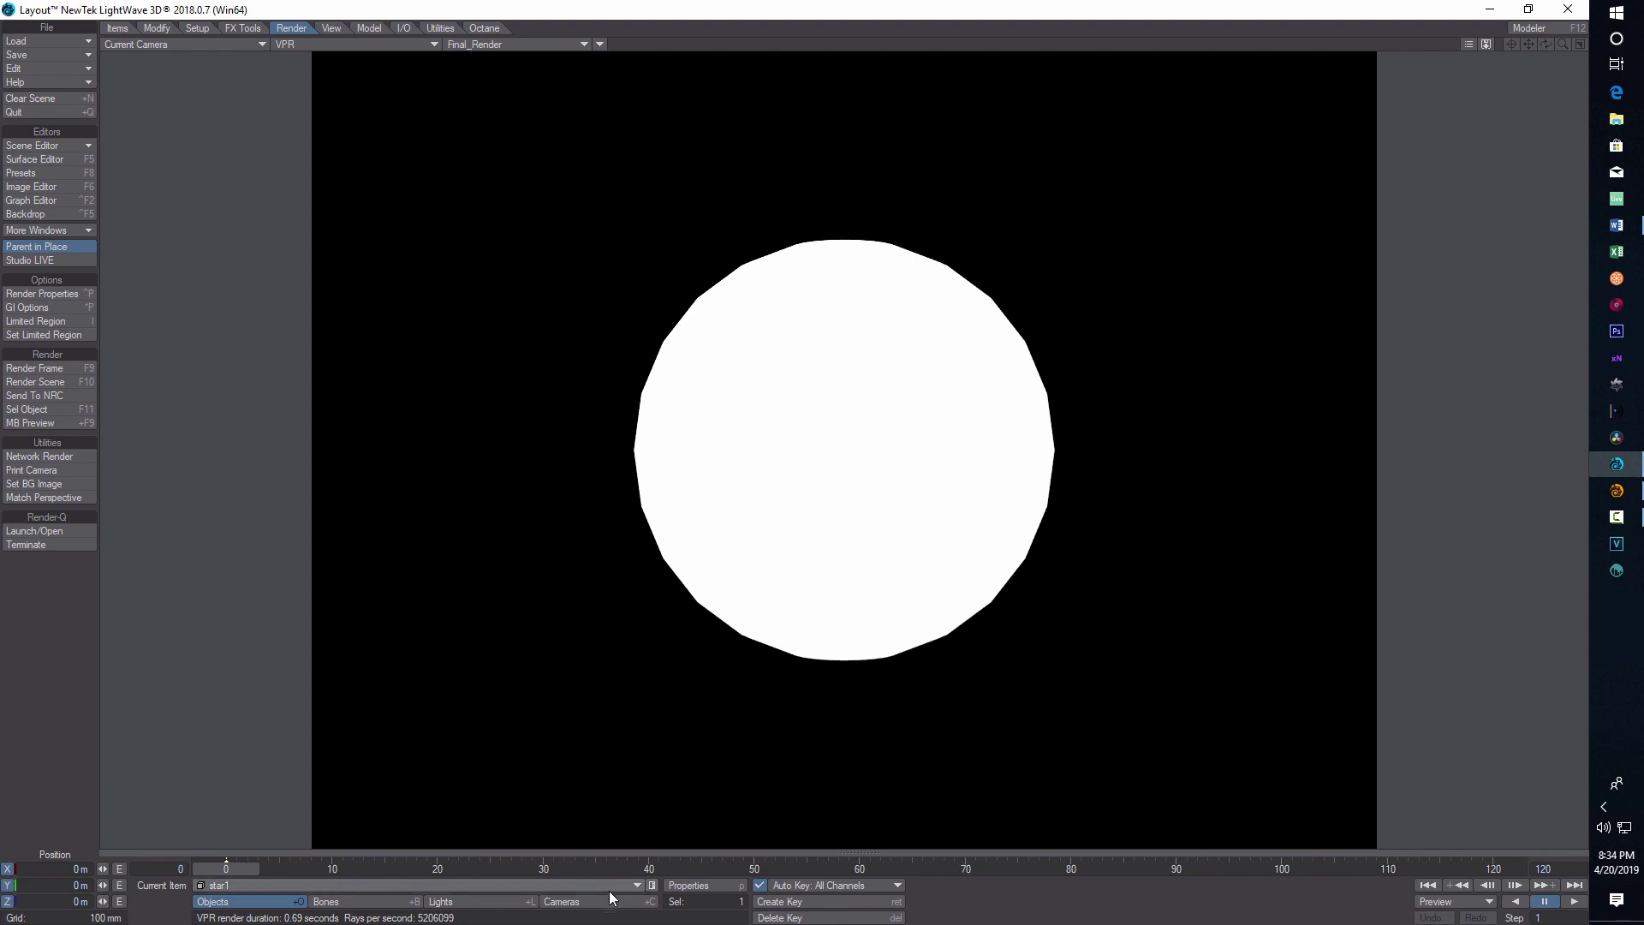
Pull the camera back to Z -781.2 mm and use Textured Shaded Solid Wireframe display.
{"action": "left_click", "coordinate": [581, 904]}
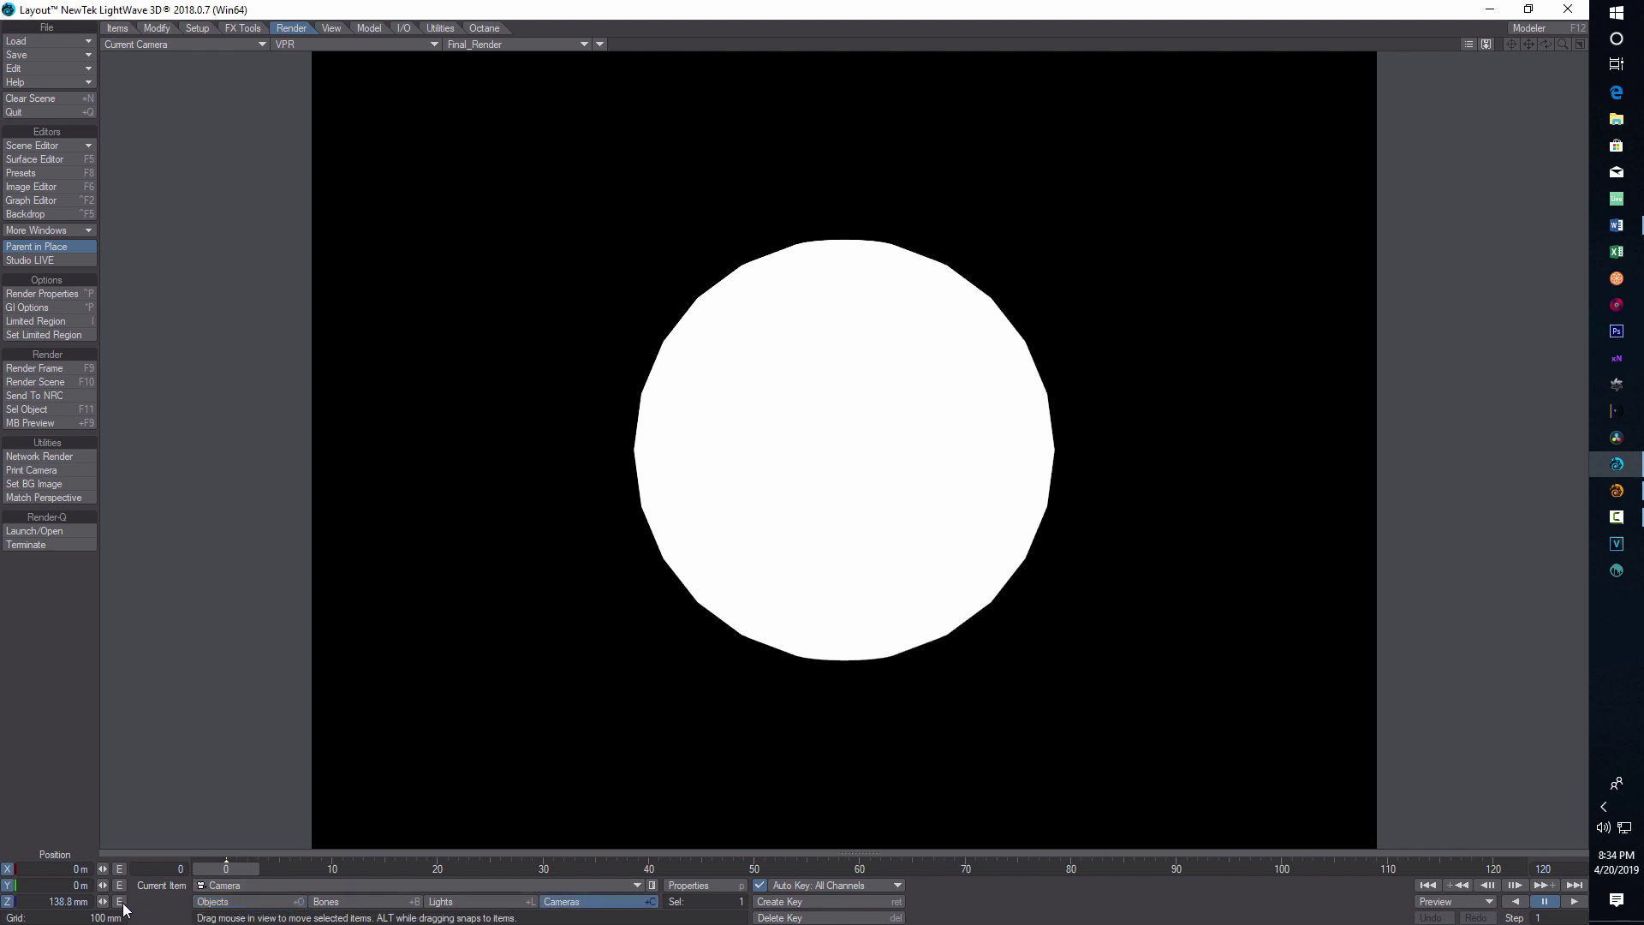
{"action": "mouse_move", "coordinate": [103, 901]}
{"action": "left_mouse_down"}
{"action": "mouse_move", "coordinate": [52, 902]}
{"action": "mouse_move", "coordinate": [97, 901]}
{"action": "left_mouse_up"}
{"action": "left_click", "coordinate": [433, 44]}
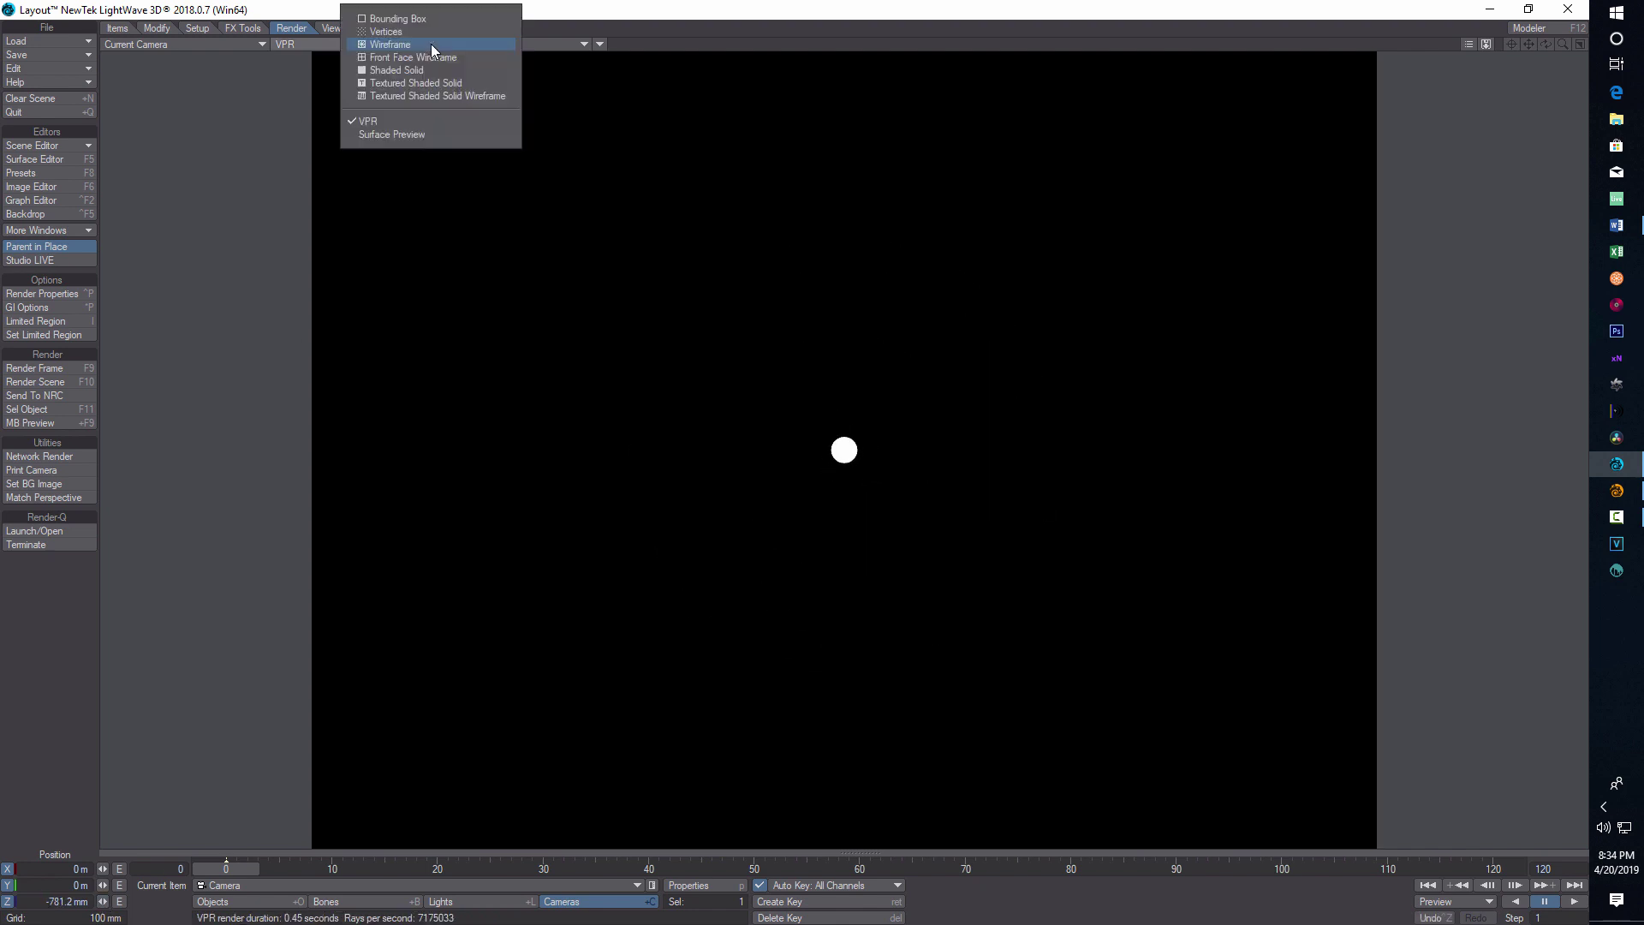
{"action": "left_click", "coordinate": [426, 91]}
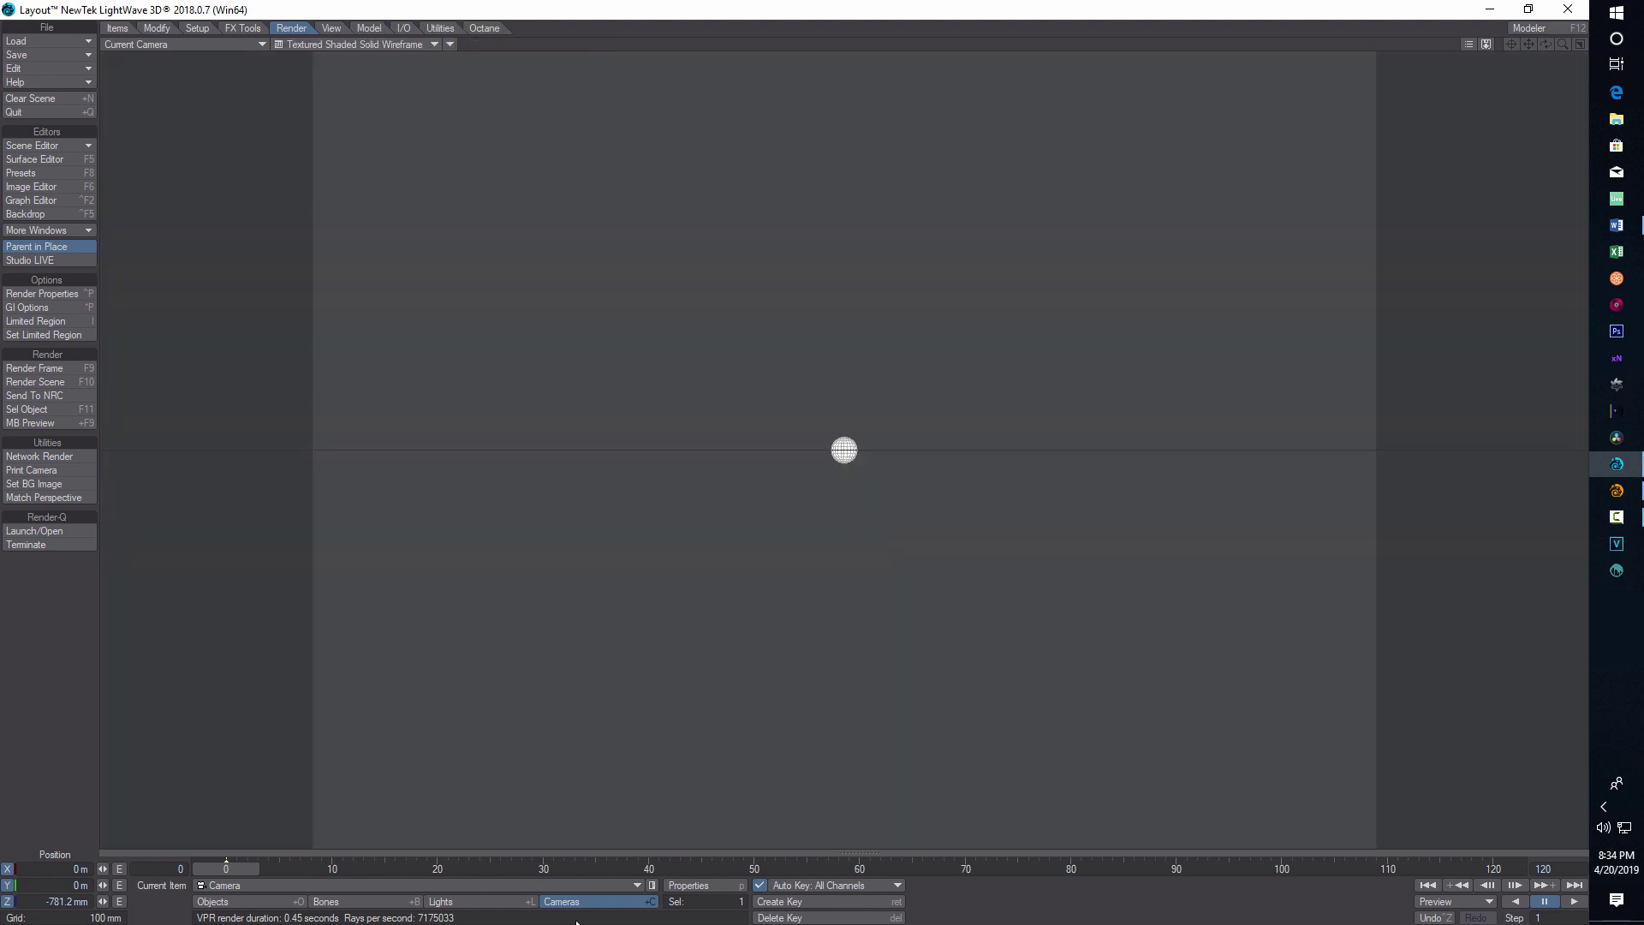
Add an Instance Generator on star1's Instancer tab and open its editor.
{"action": "left_click", "coordinate": [254, 901]}
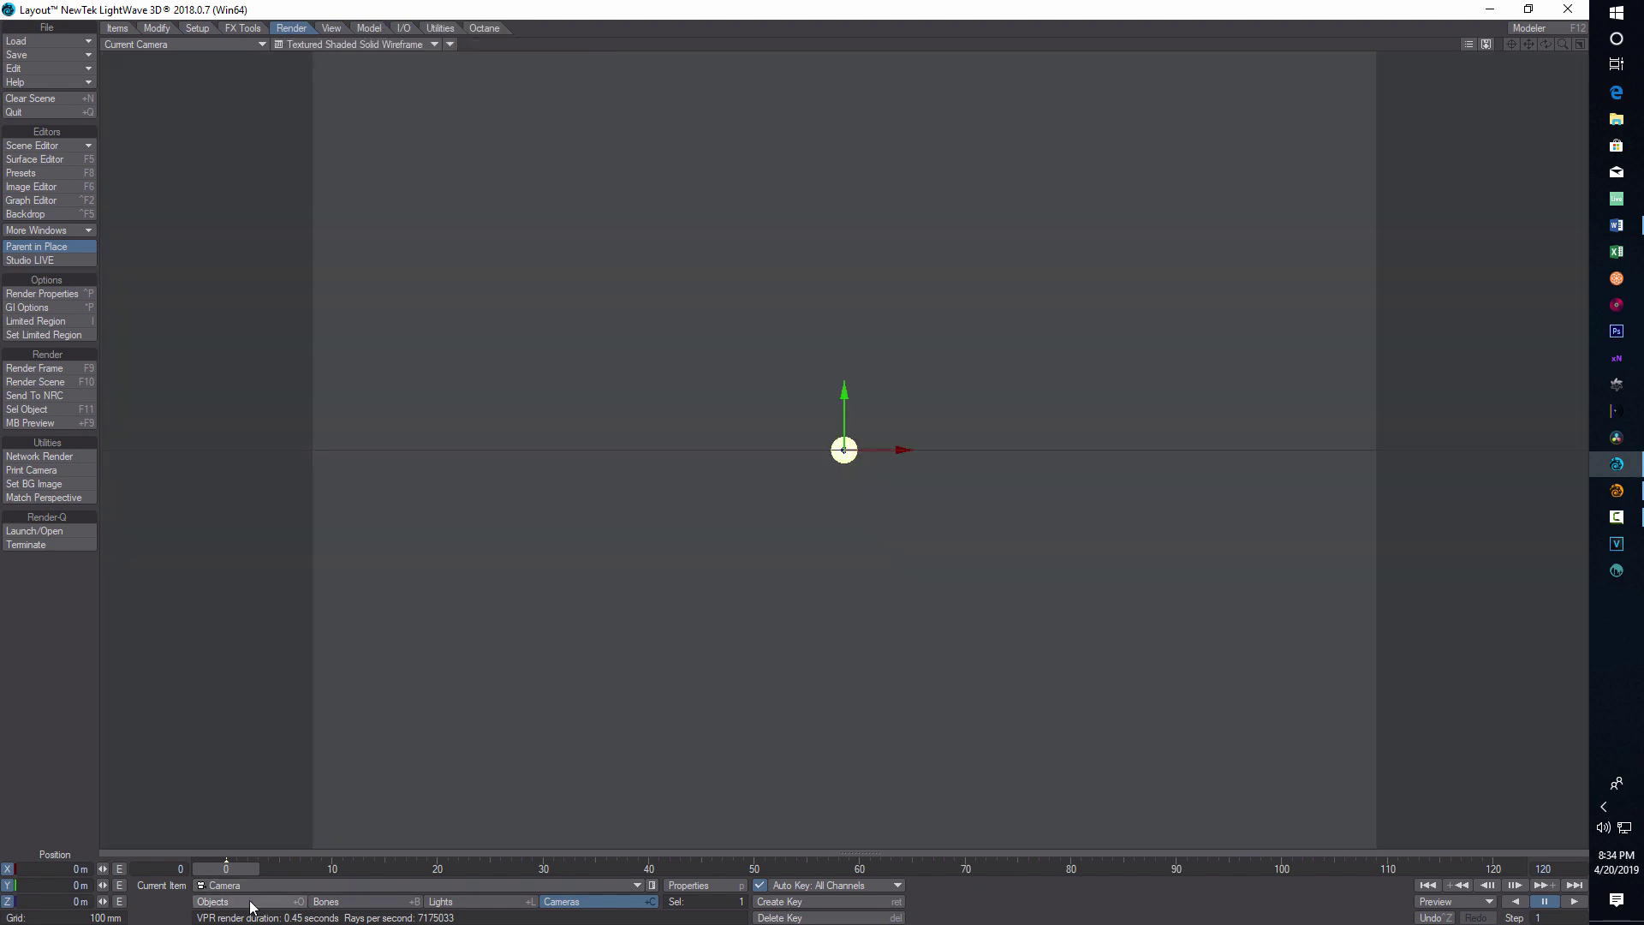
{"action": "left_click", "coordinate": [696, 887]}
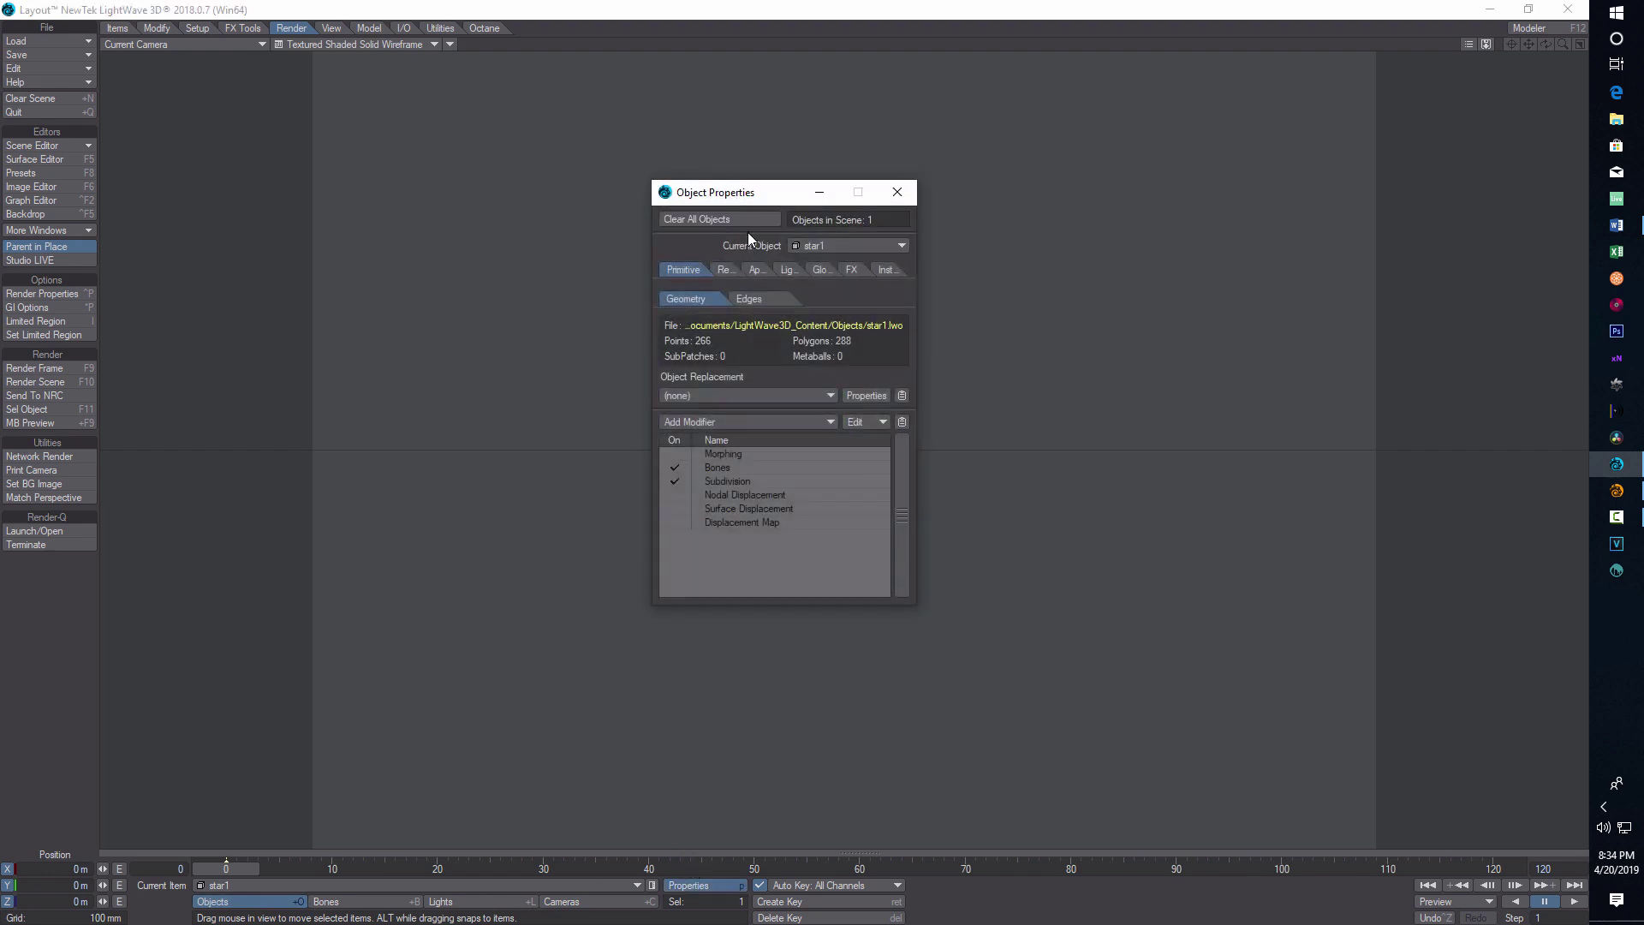
{"action": "left_click", "coordinate": [886, 270]}
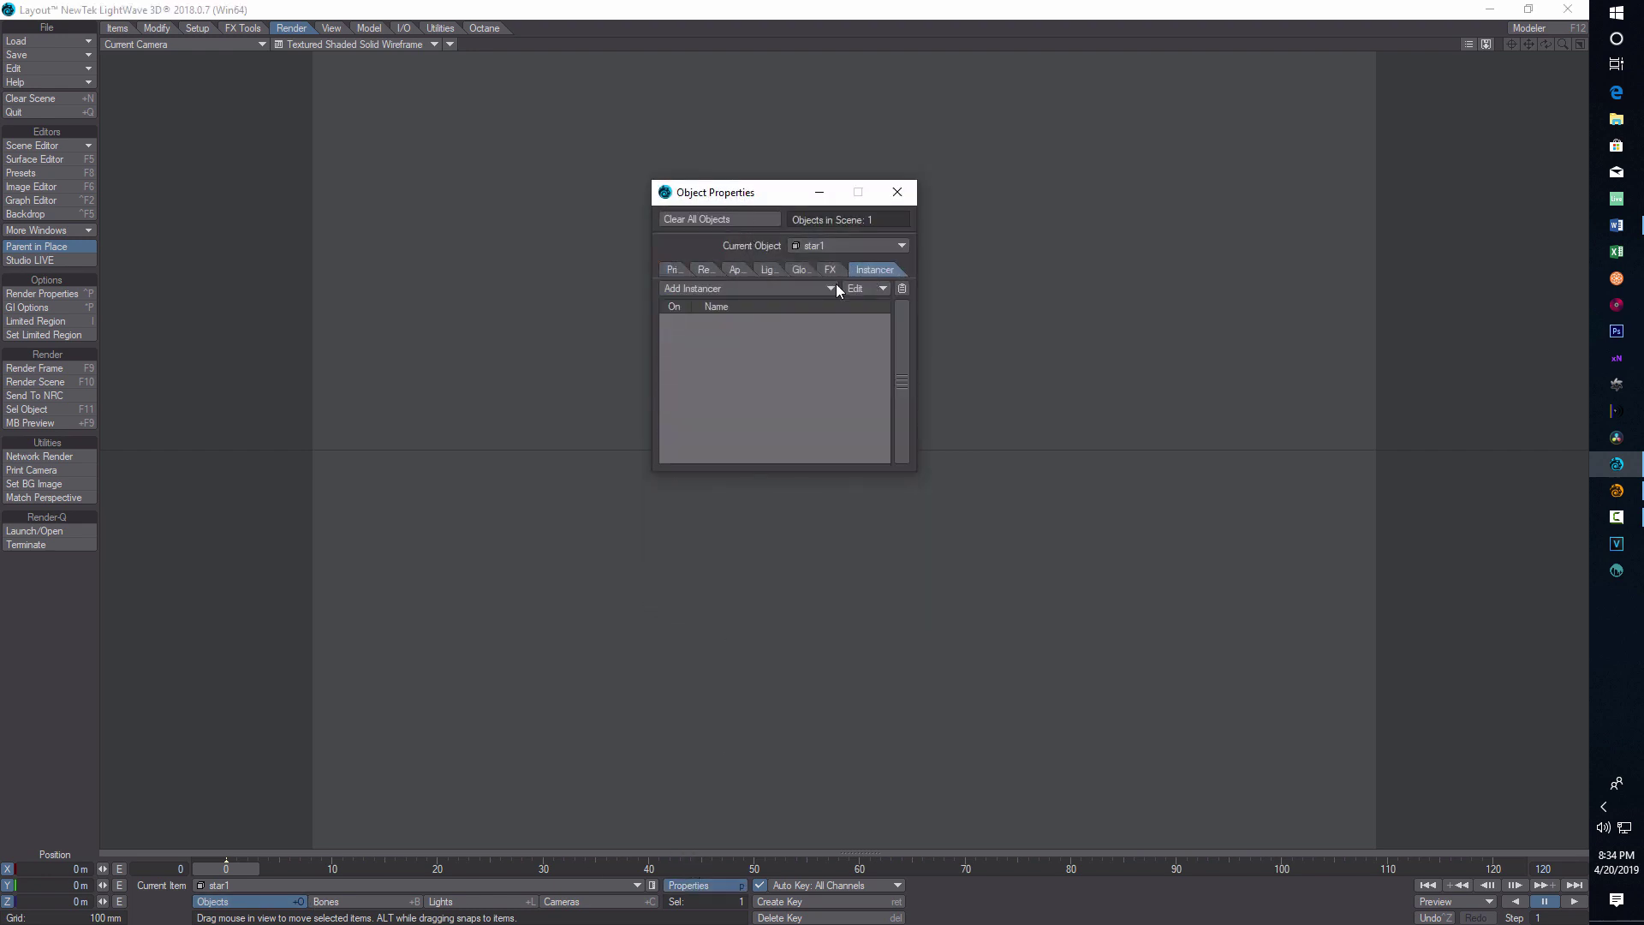
{"action": "left_click", "coordinate": [806, 286]}
{"action": "left_click", "coordinate": [798, 293]}
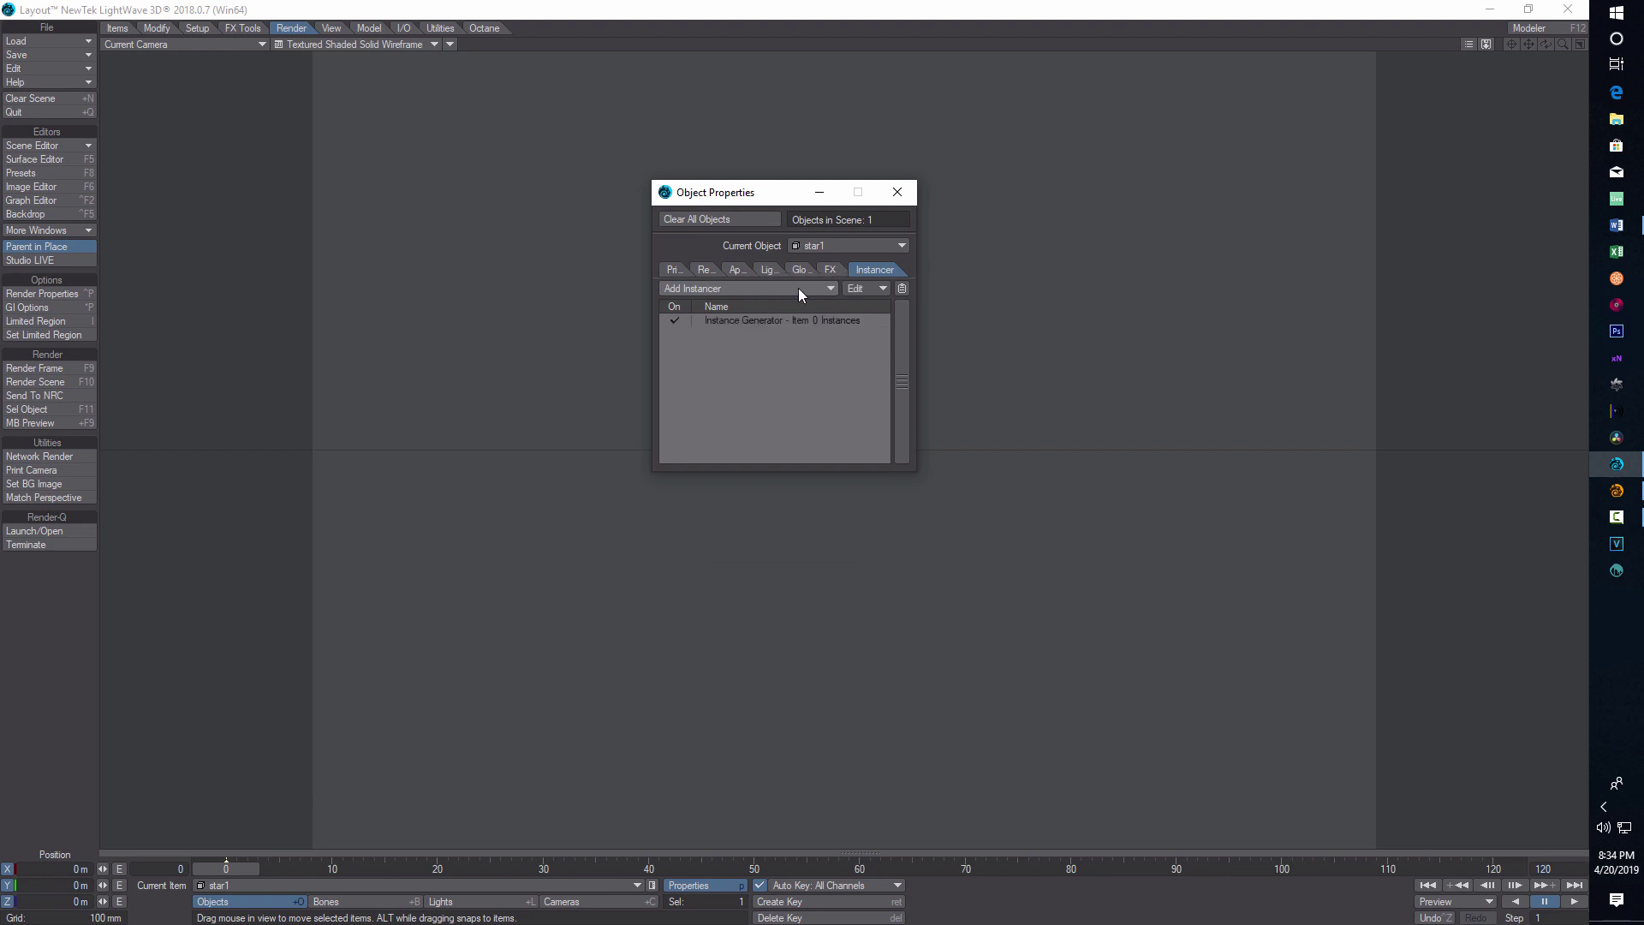
{"action": "double_click", "coordinate": [779, 319]}
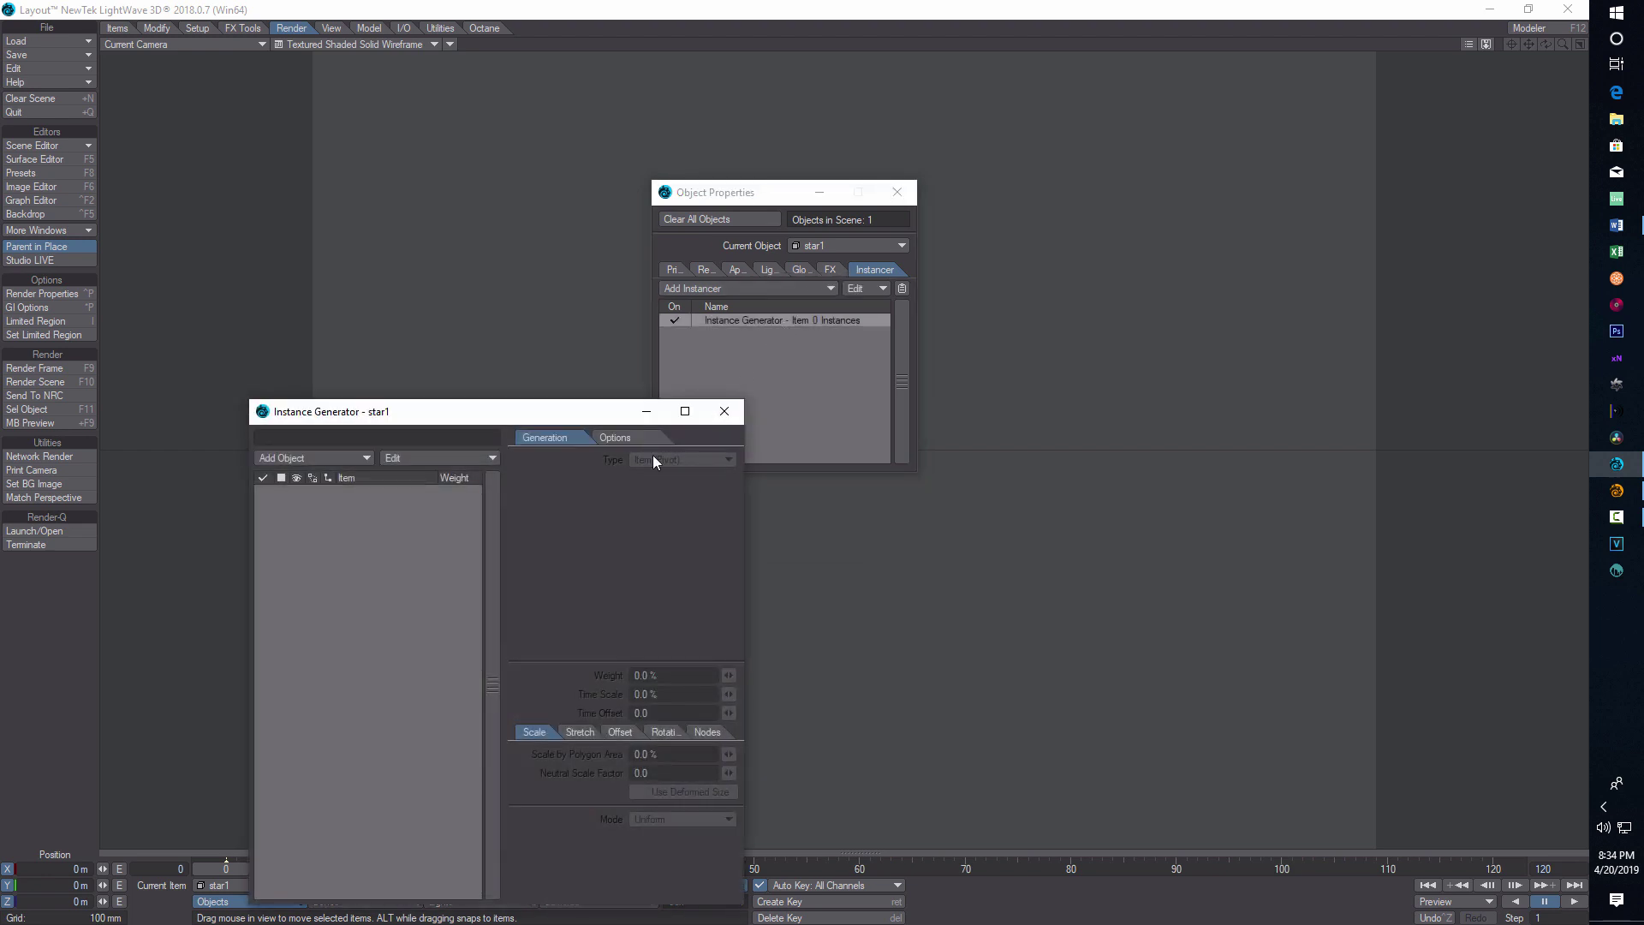
Instance star1 from Polygons with 500 instances.
{"action": "left_click", "coordinate": [360, 460]}
{"action": "left_click", "coordinate": [360, 461]}
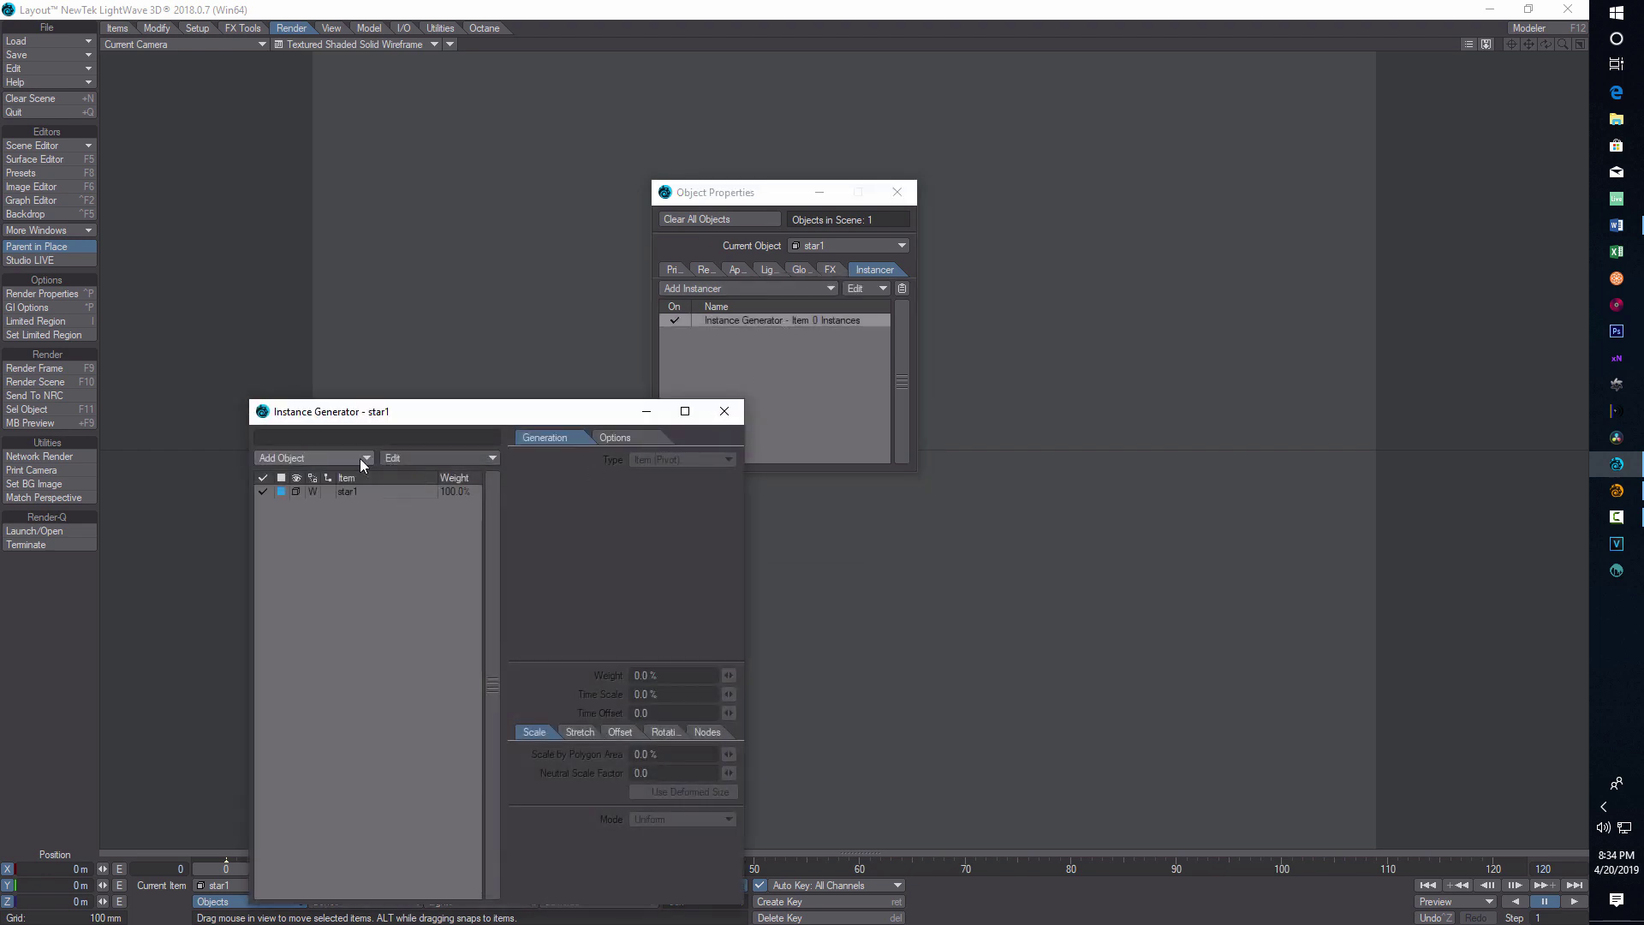
{"action": "left_click", "coordinate": [392, 494]}
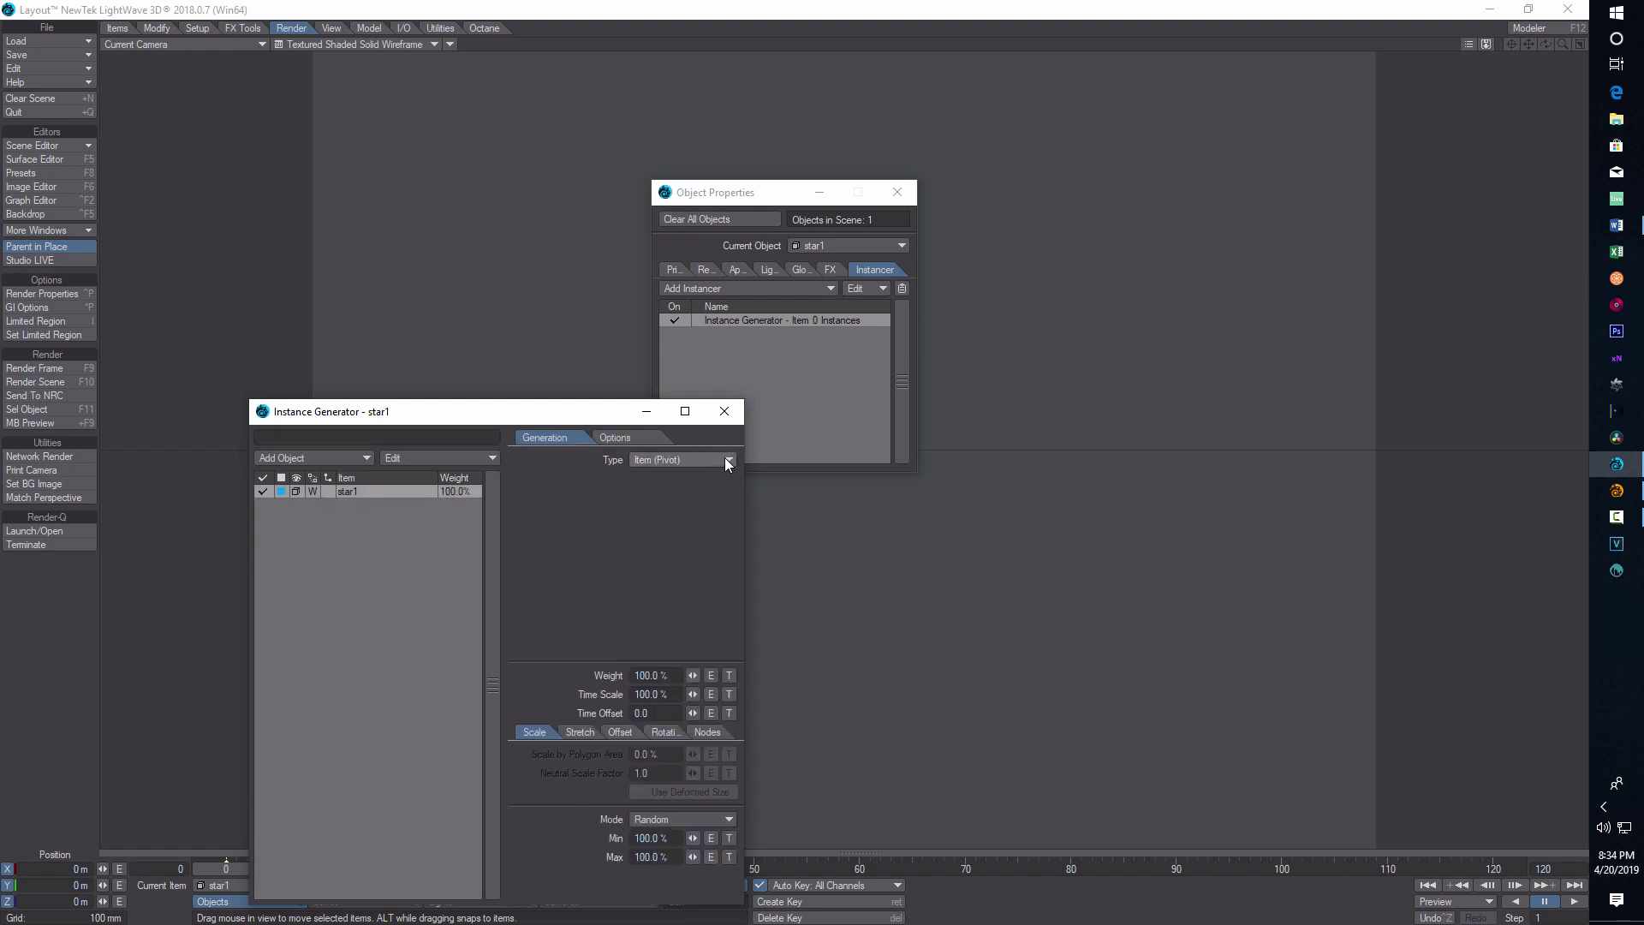
{"action": "left_click", "coordinate": [728, 464]}
{"action": "left_click", "coordinate": [716, 491]}
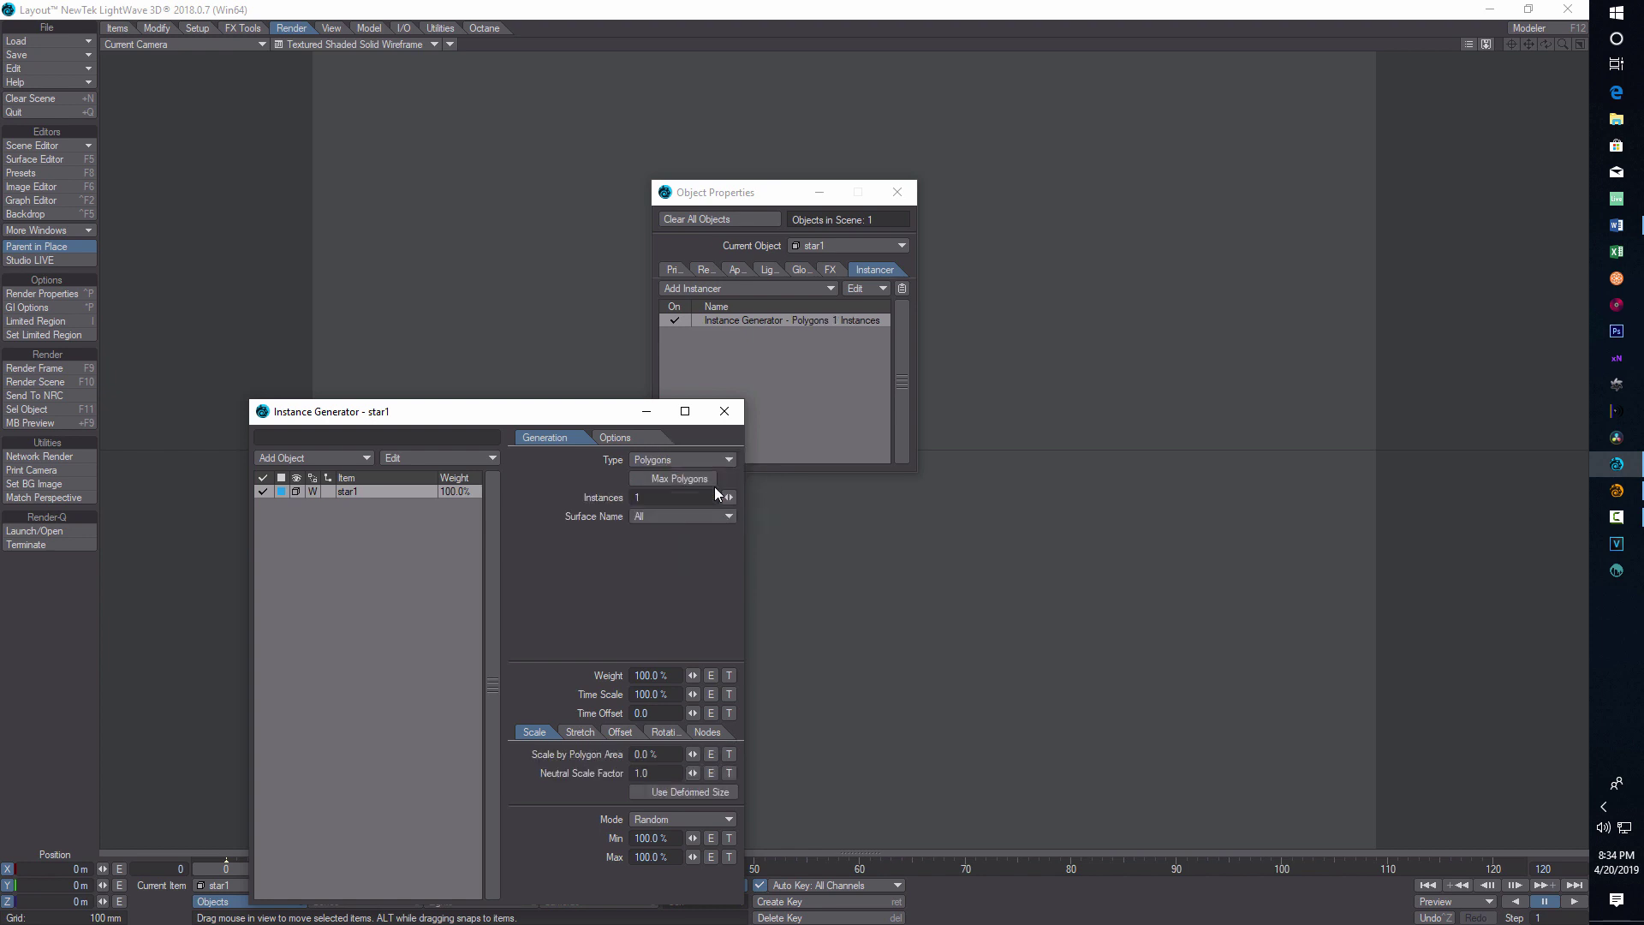
{"action": "left_click", "coordinate": [644, 498]}
{"action": "type", "text": "500"}
{"action": "key", "text": "Tab"}
Set the random Scale range to Min 58% and Max 150%.
{"action": "left_click", "coordinate": [669, 838]}
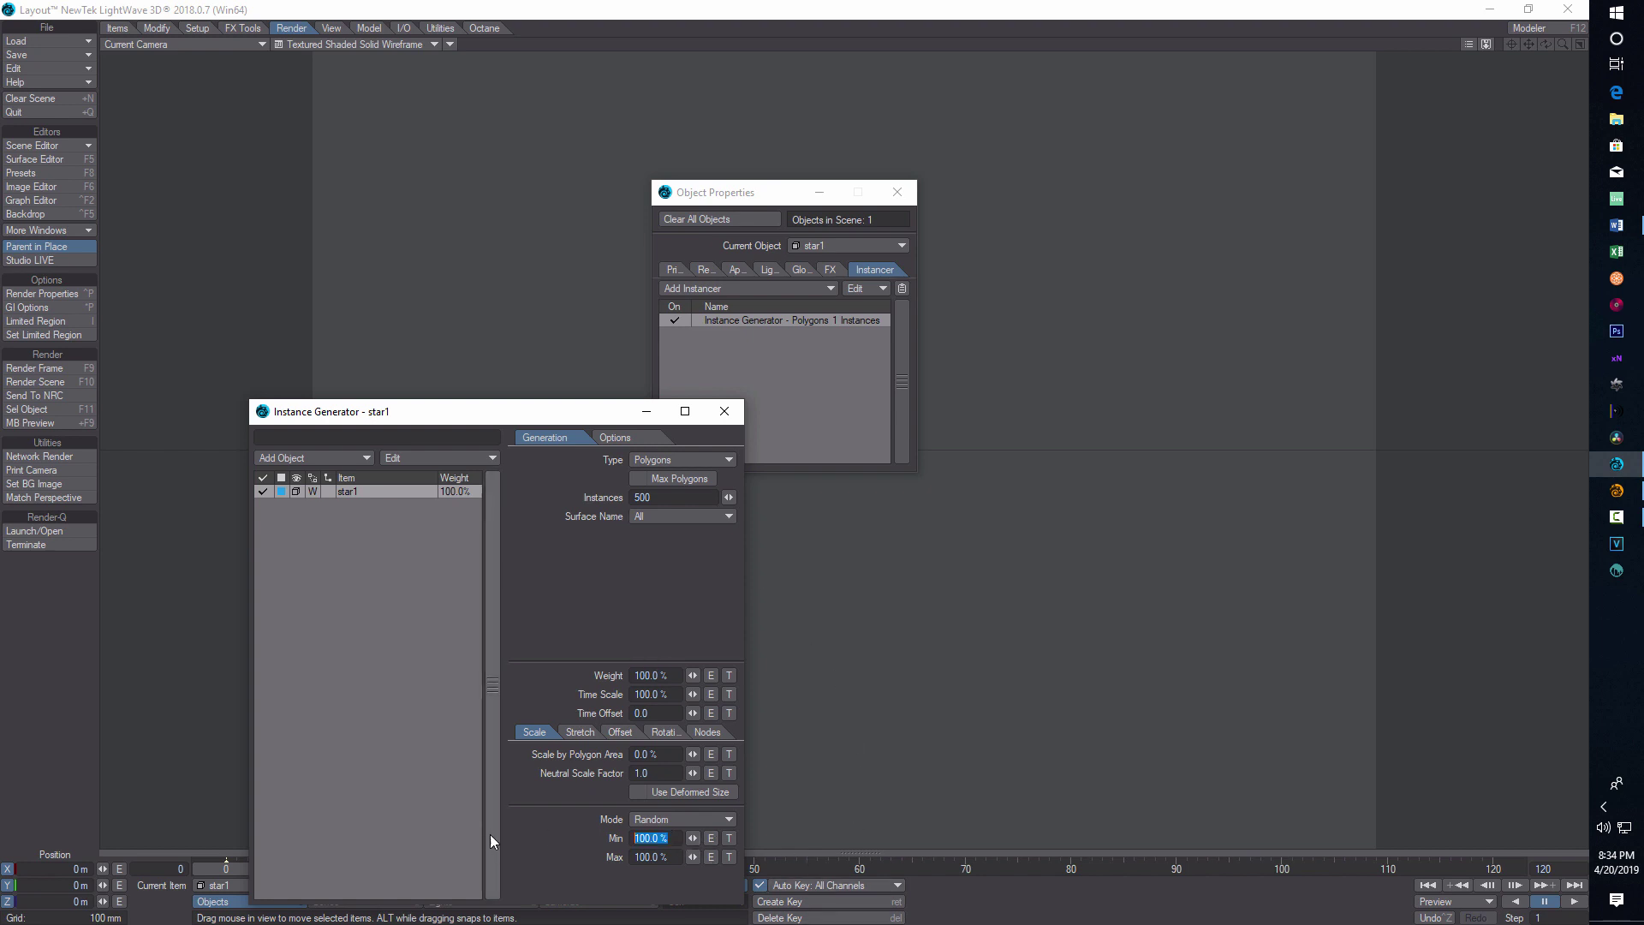
{"action": "type", "text": "580"}
{"action": "left_click", "coordinate": [665, 857]}
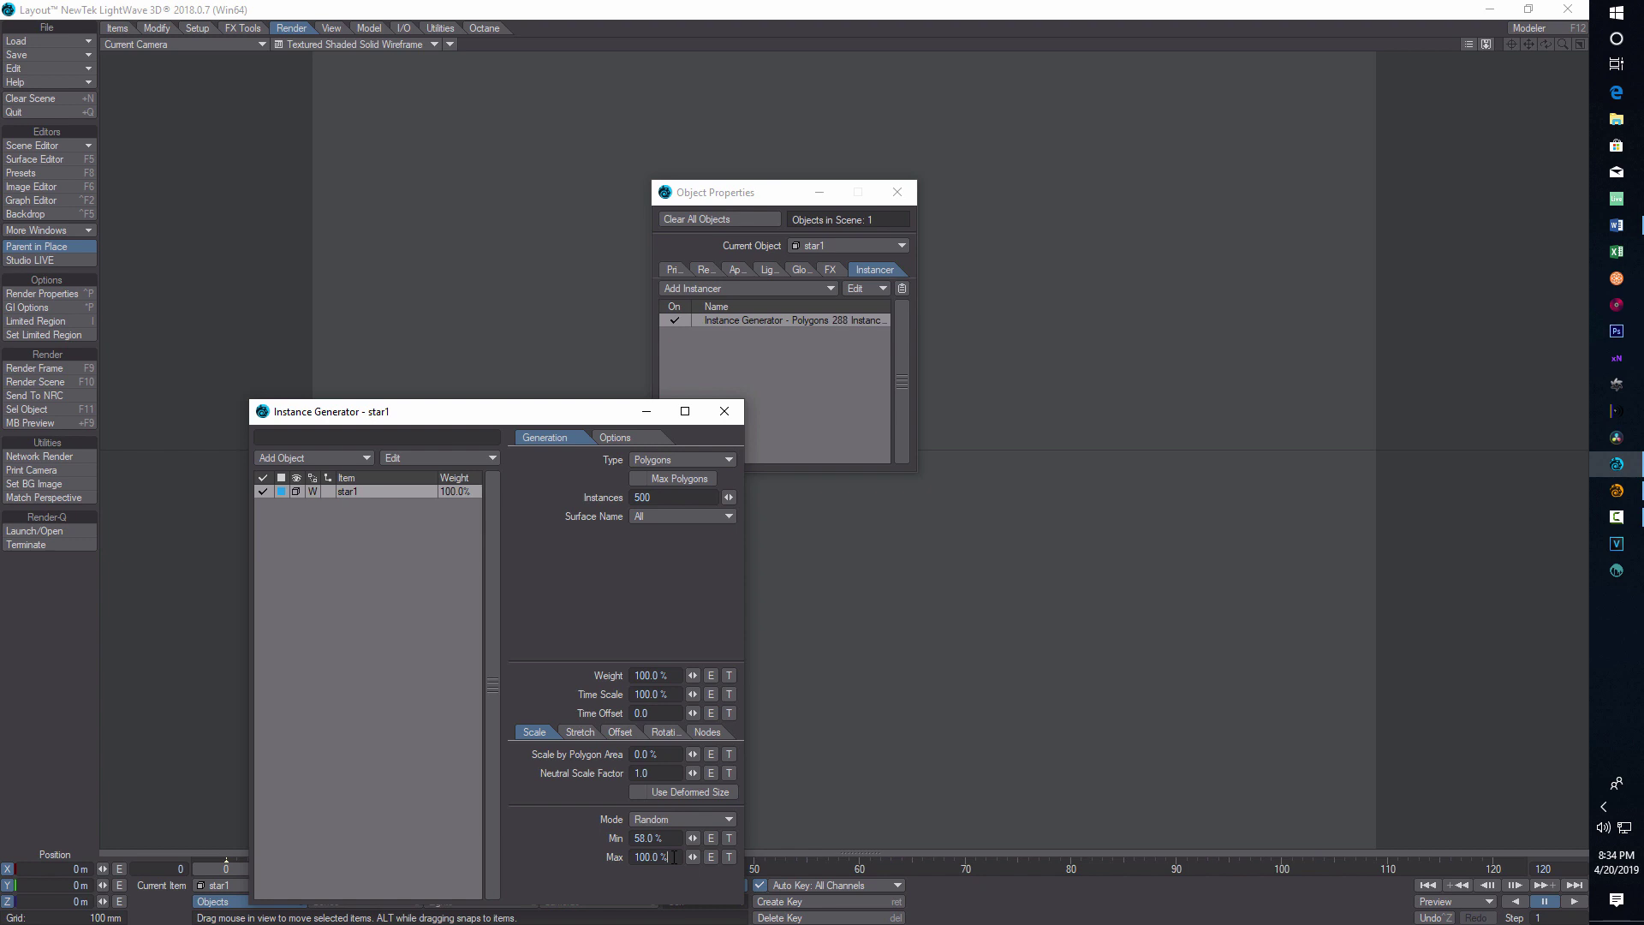
{"action": "type", "text": "150"}
Set Offset Max X, Y and Z to 15 m, then close both instancer windows.
{"action": "left_click", "coordinate": [620, 733]}
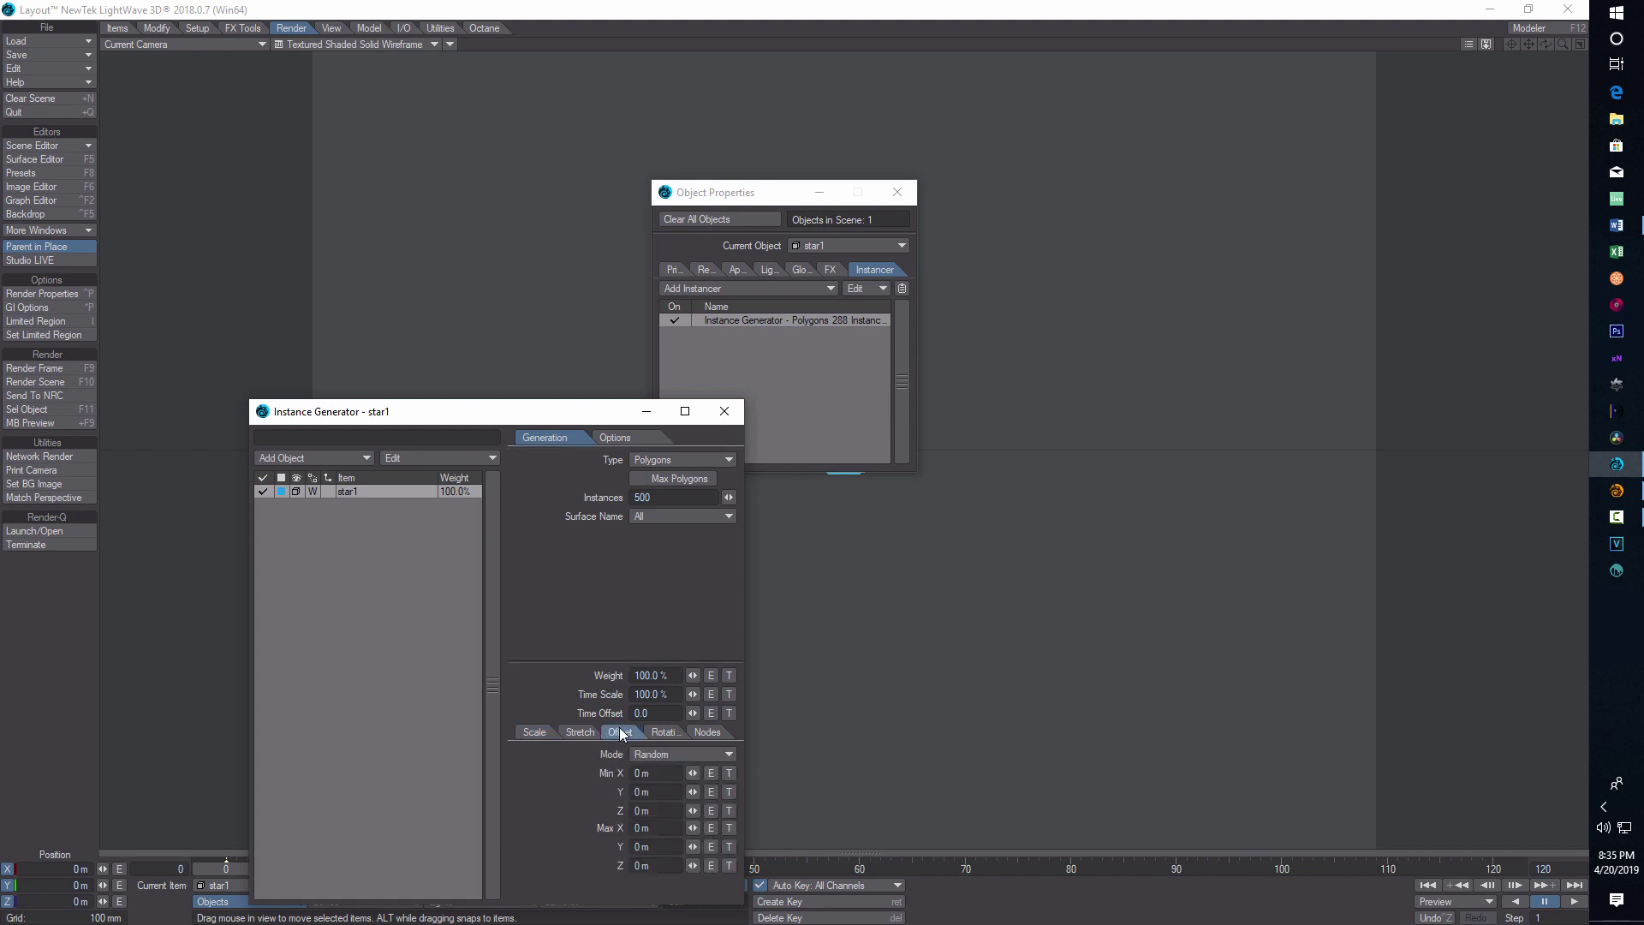
{"action": "left_click", "coordinate": [659, 828]}
{"action": "type", "text": "15"}
{"action": "key", "text": "Tab"}
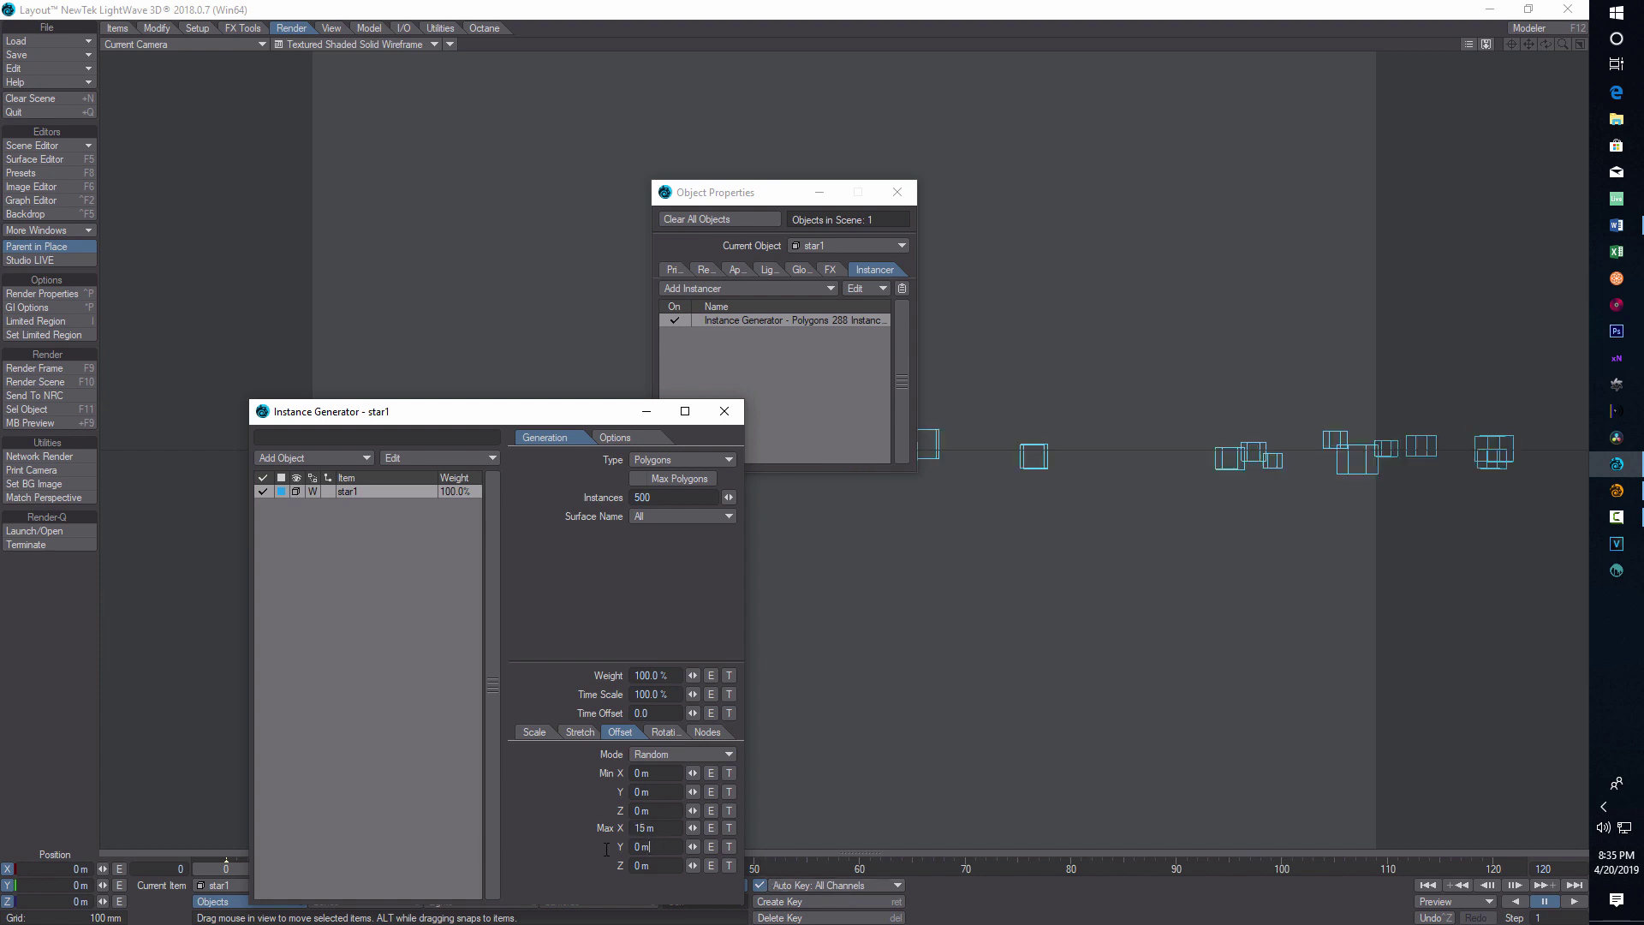
{"action": "type", "text": "15"}
{"action": "key", "text": "Tab"}
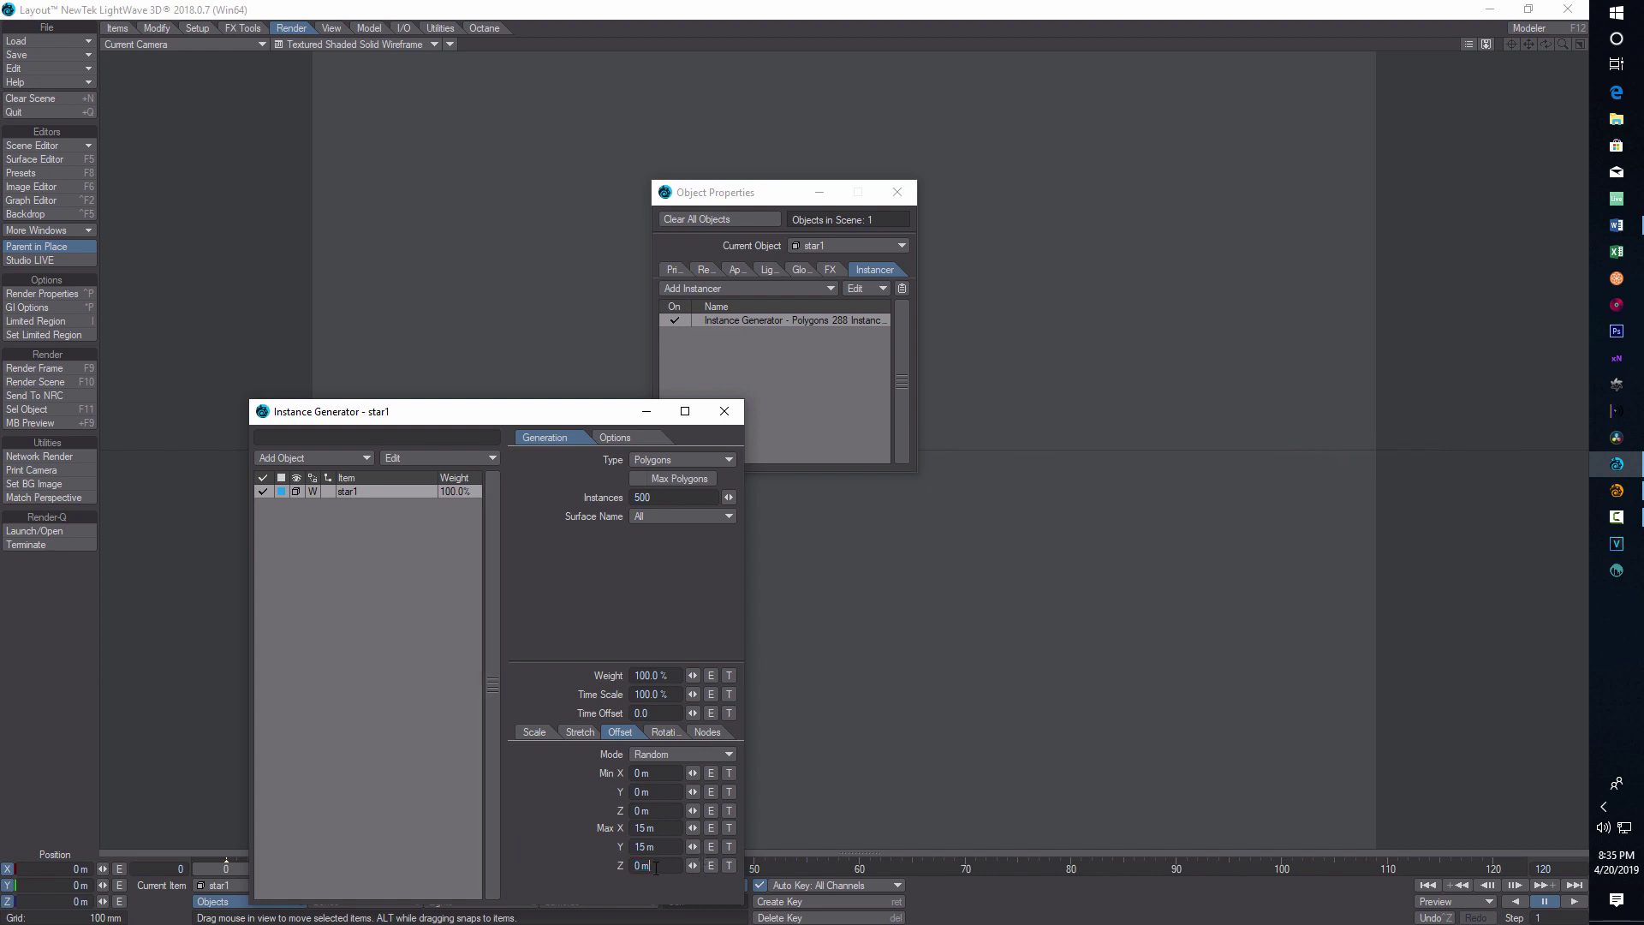
{"action": "left_click", "coordinate": [656, 868]}
{"action": "type", "text": "15"}
{"action": "left_click", "coordinate": [727, 413]}
{"action": "left_click", "coordinate": [898, 191]}
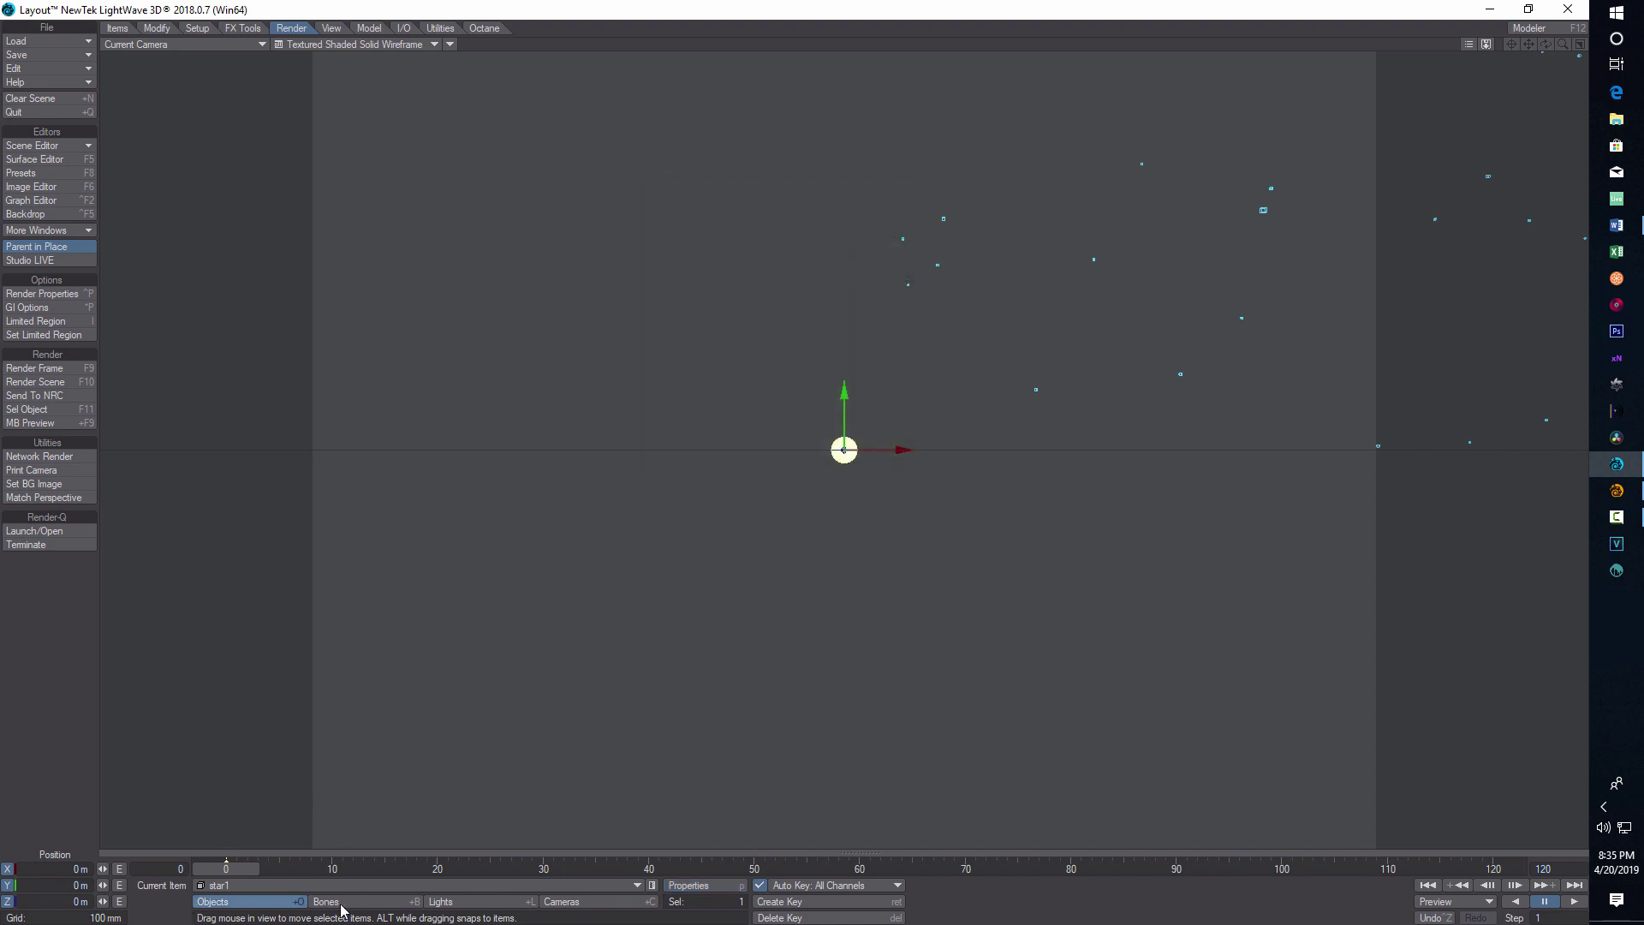
Move the camera to X 7.09 m and rotate it to heading 8.30°, pitch -39.00°.
{"action": "left_click", "coordinate": [610, 902]}
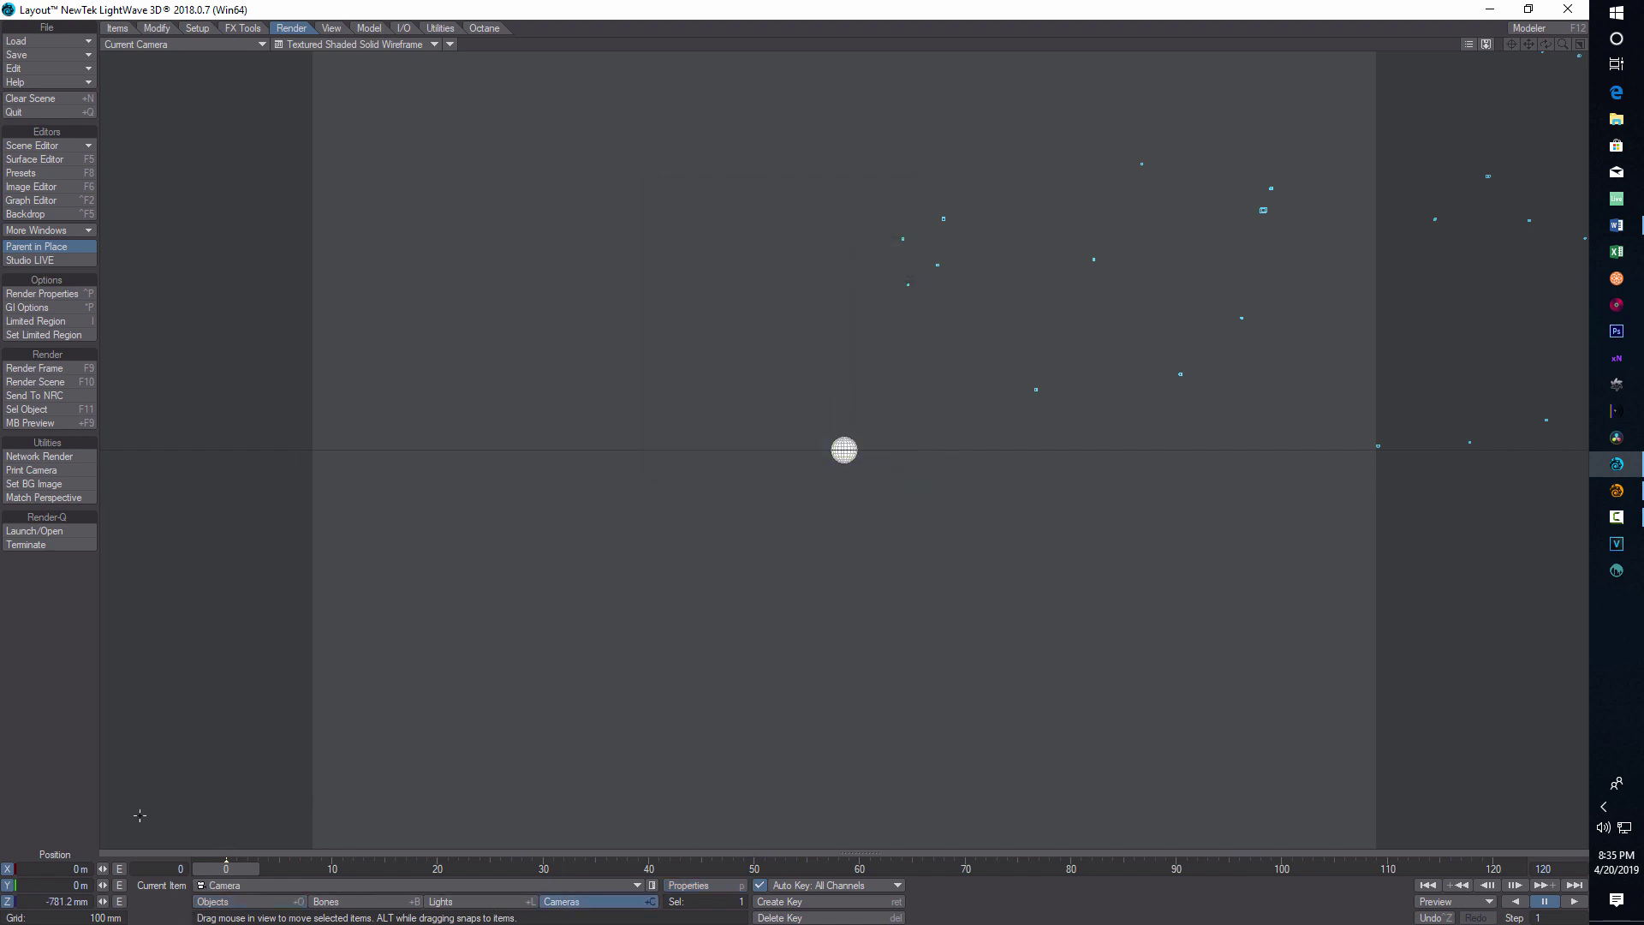
{"action": "key", "text": "y"}
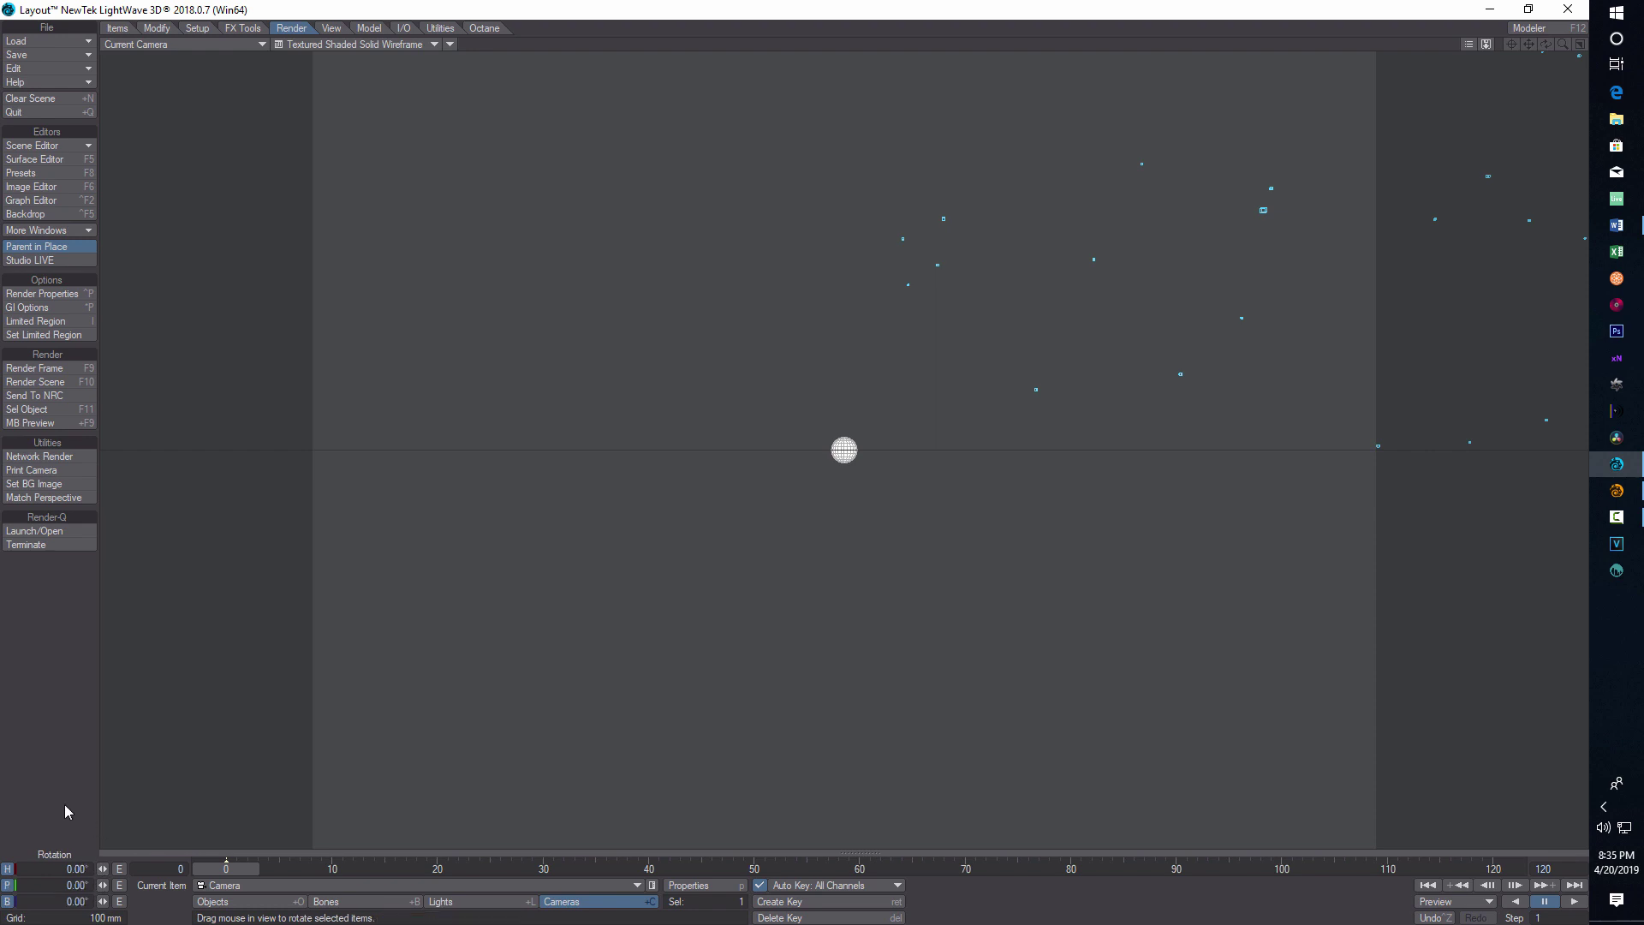
{"action": "key", "text": "t"}
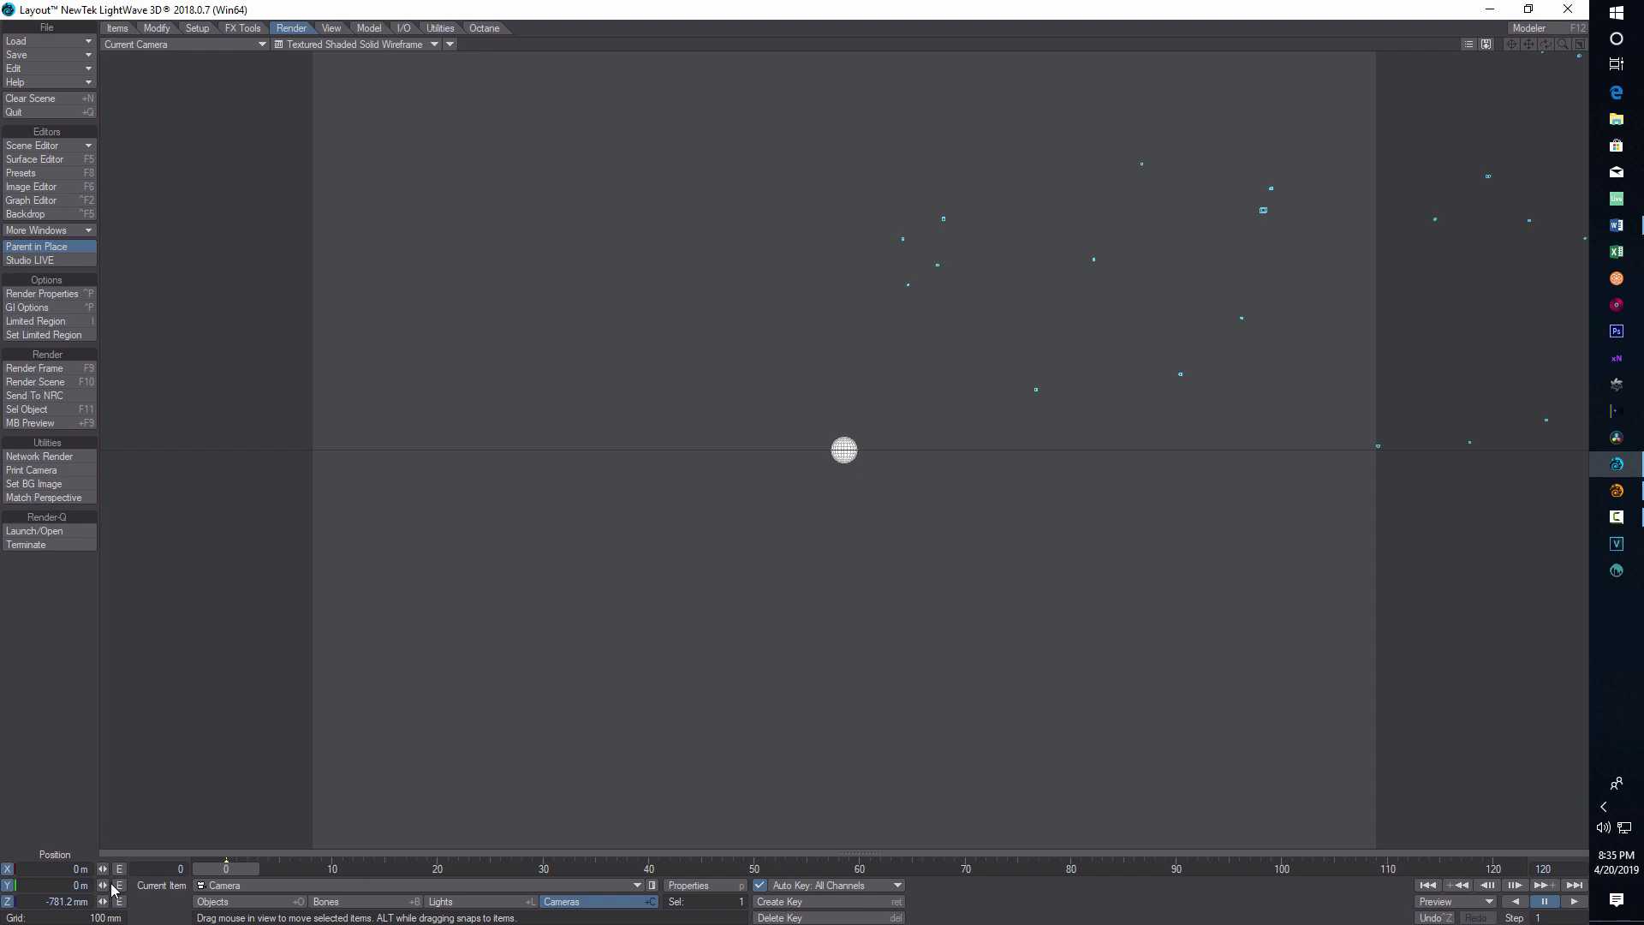
{"action": "left_click_drag", "start_coordinate": [102, 868], "coordinate": [182, 868]}
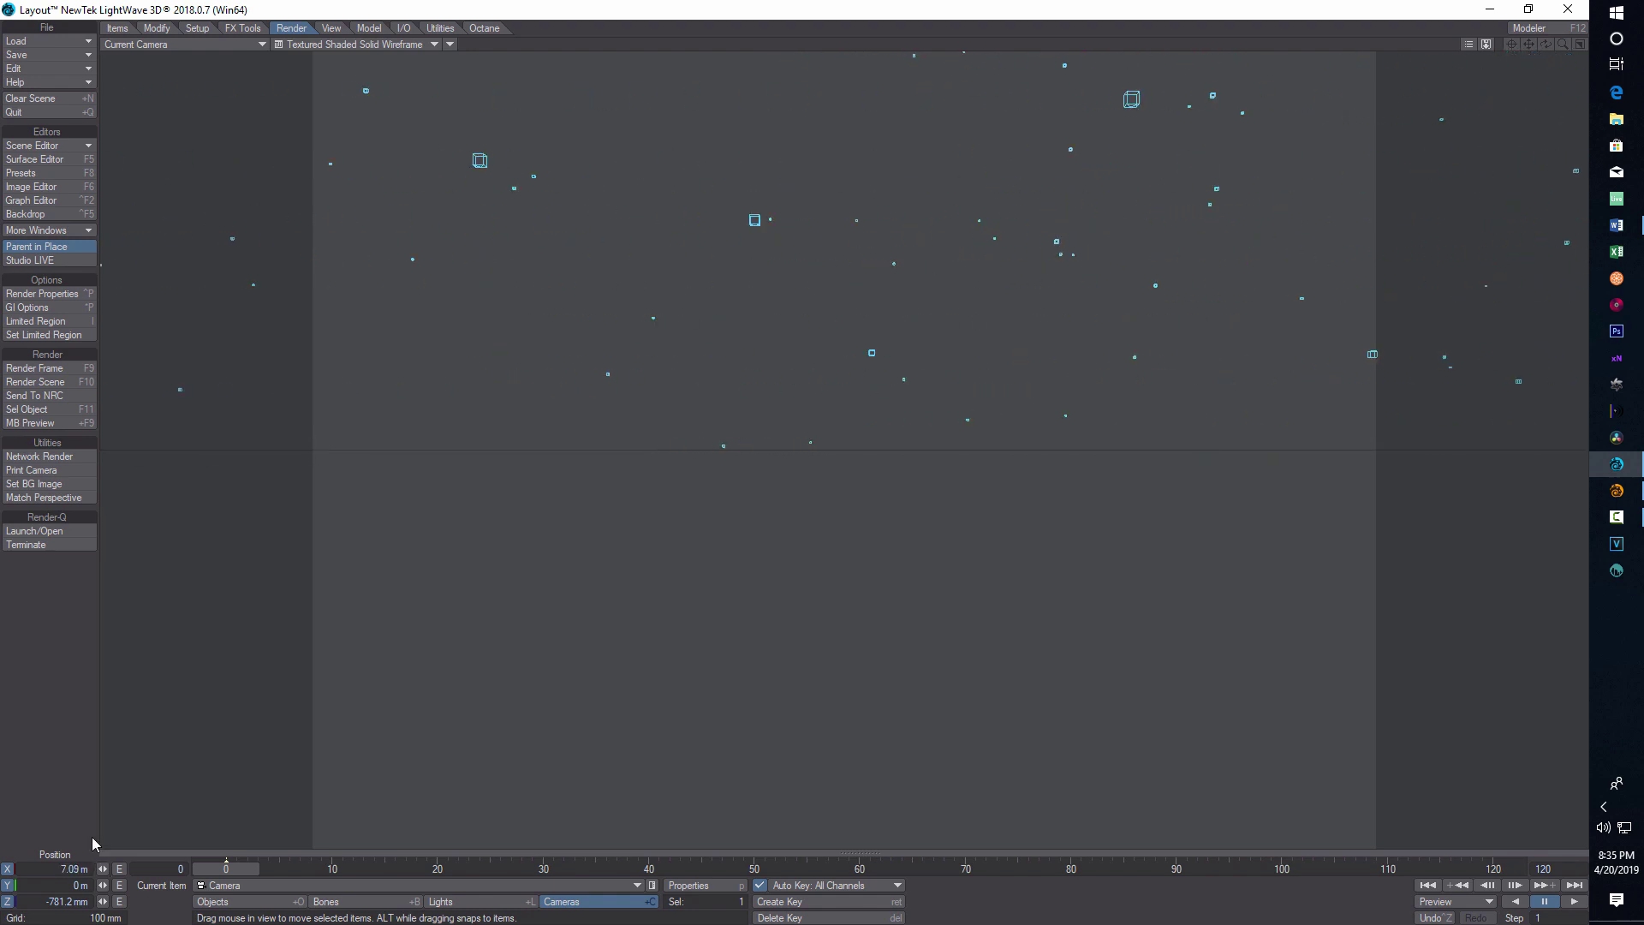
{"action": "key", "text": "y"}
{"action": "mouse_move", "coordinate": [103, 869]}
{"action": "left_mouse_down"}
{"action": "mouse_move", "coordinate": [120, 868]}
{"action": "mouse_move", "coordinate": [87, 884]}
{"action": "left_mouse_up"}
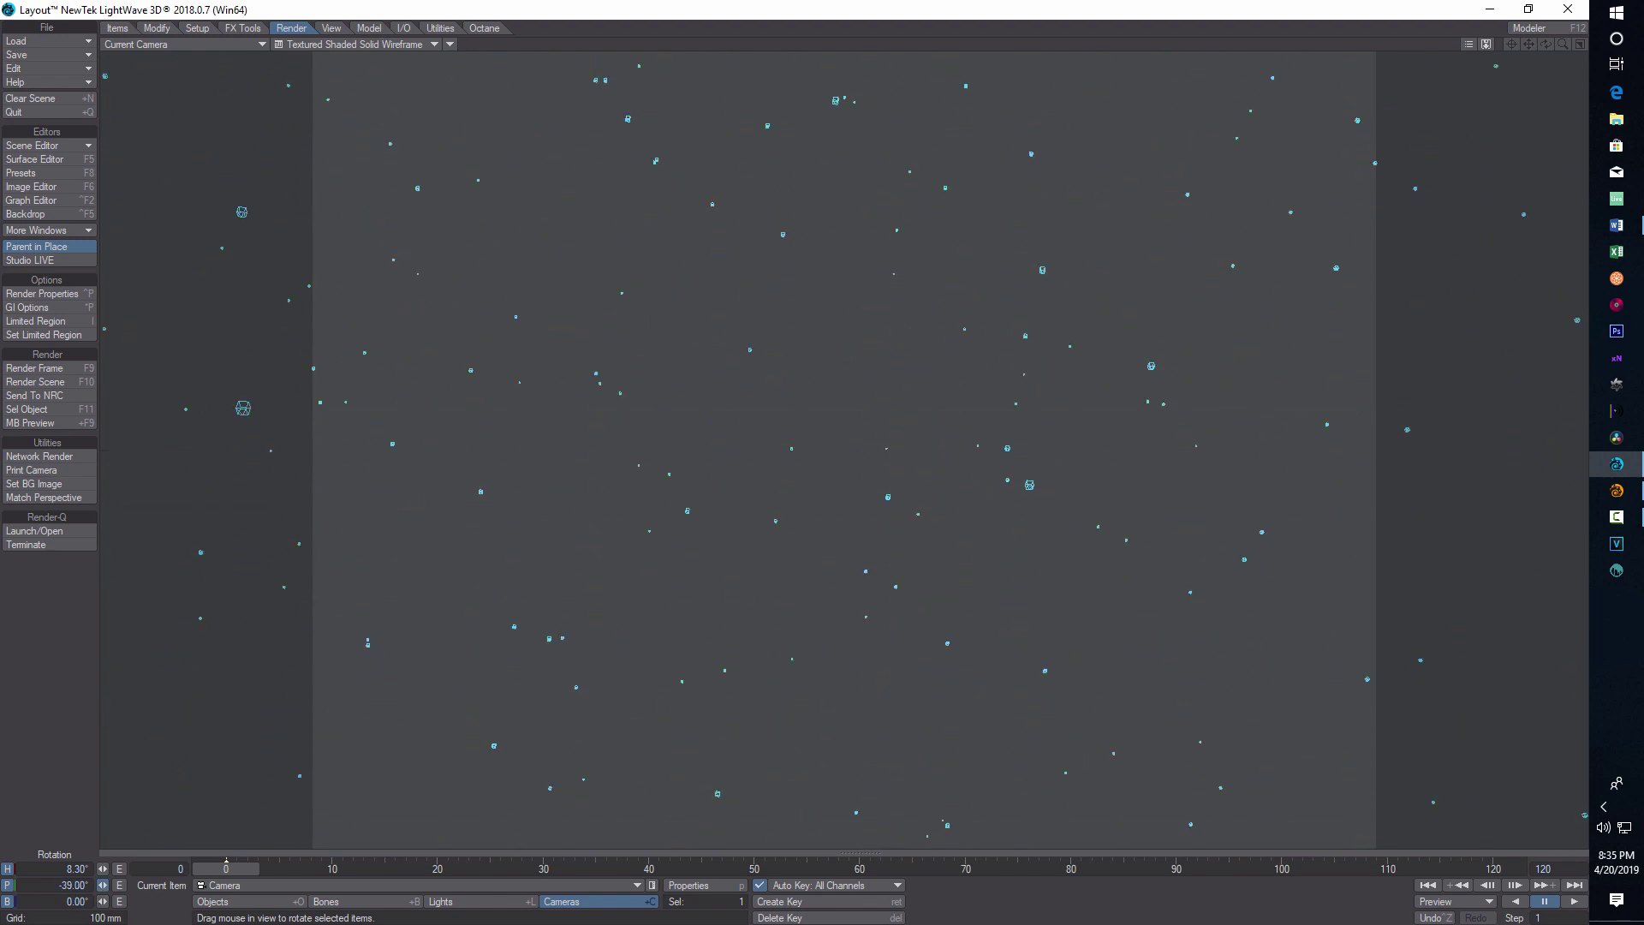
Set the camera resolution to HDTV 1920 x 1080 in Camera Properties.
{"action": "left_click", "coordinate": [699, 888]}
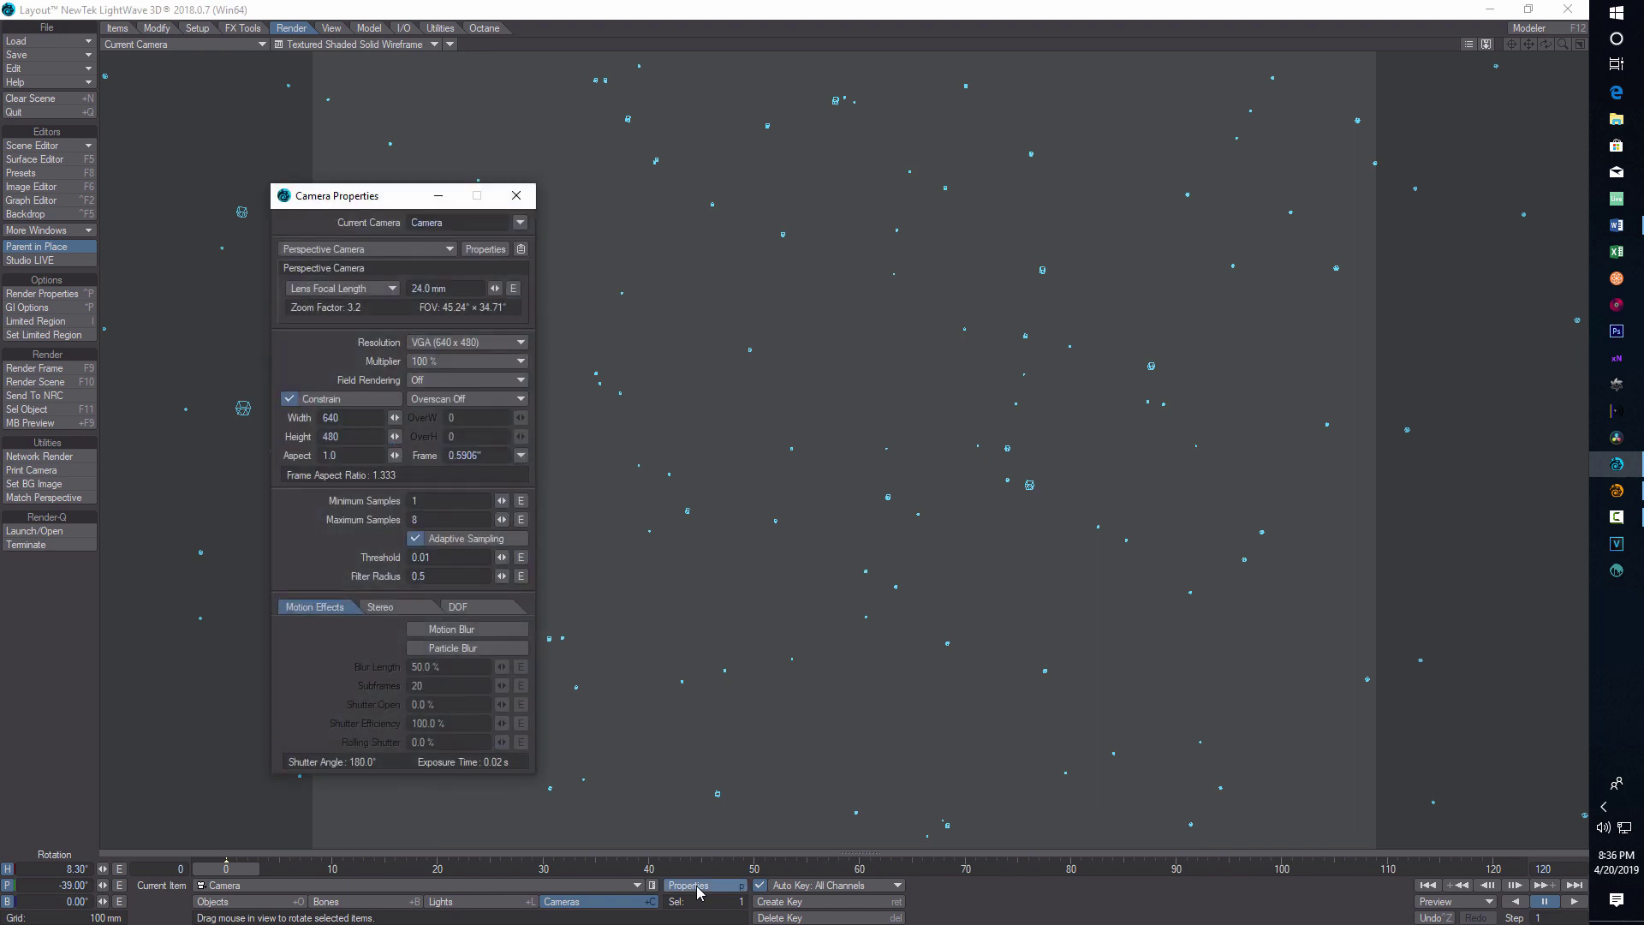
{"action": "left_click", "coordinate": [521, 342]}
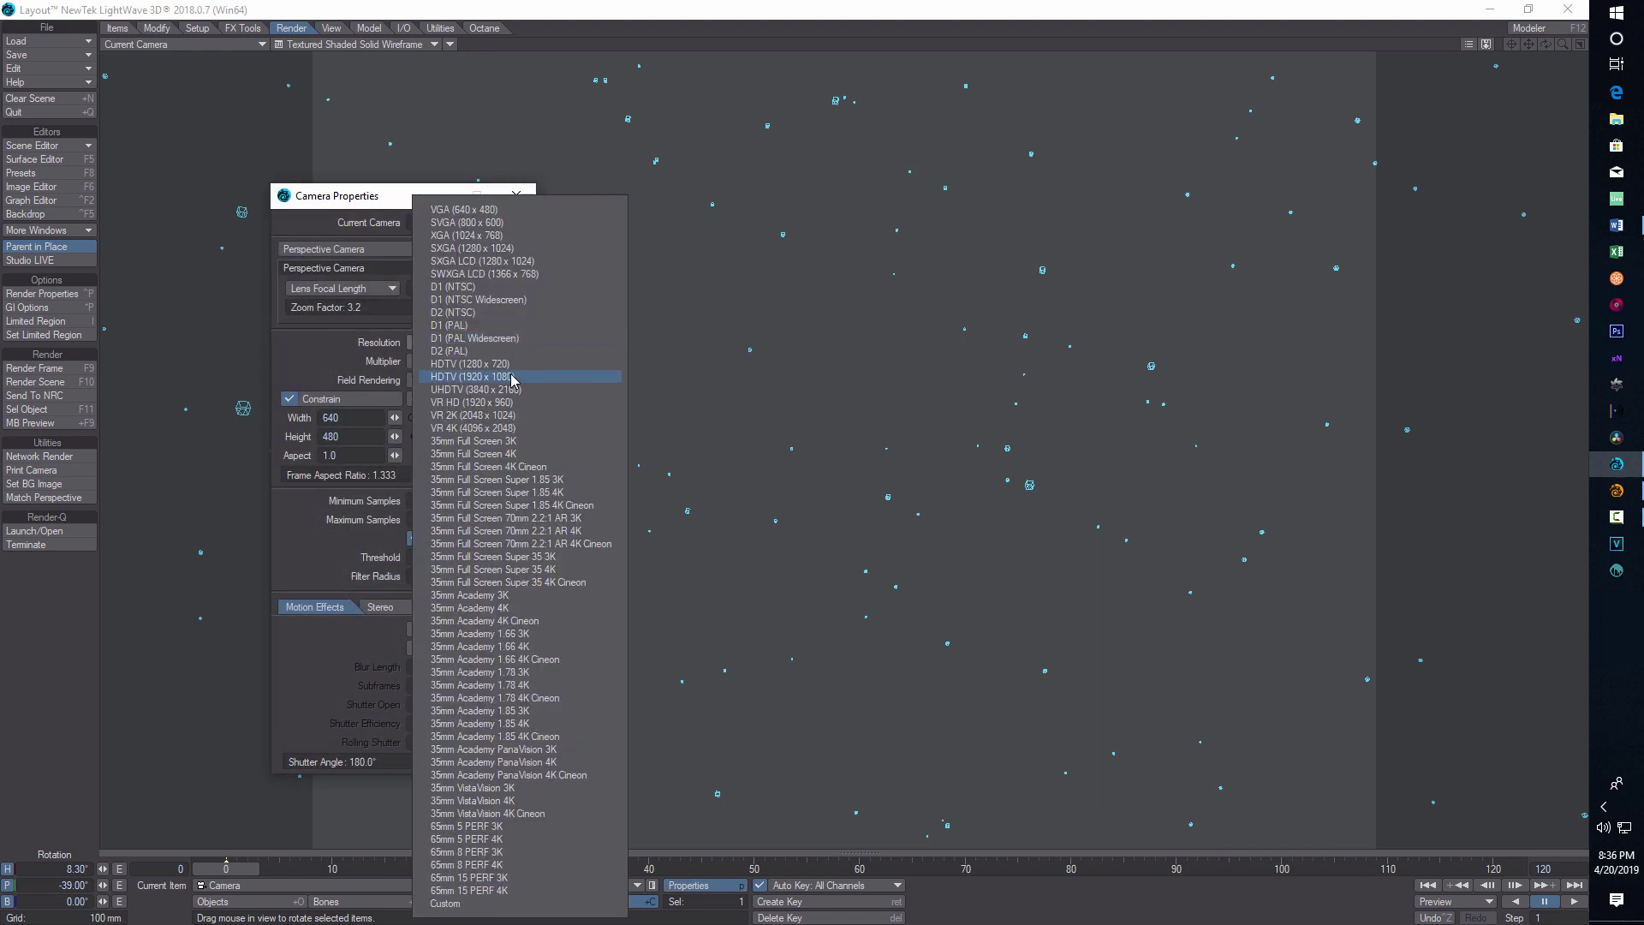
{"action": "left_click", "coordinate": [514, 378]}
{"action": "left_click", "coordinate": [517, 196]}
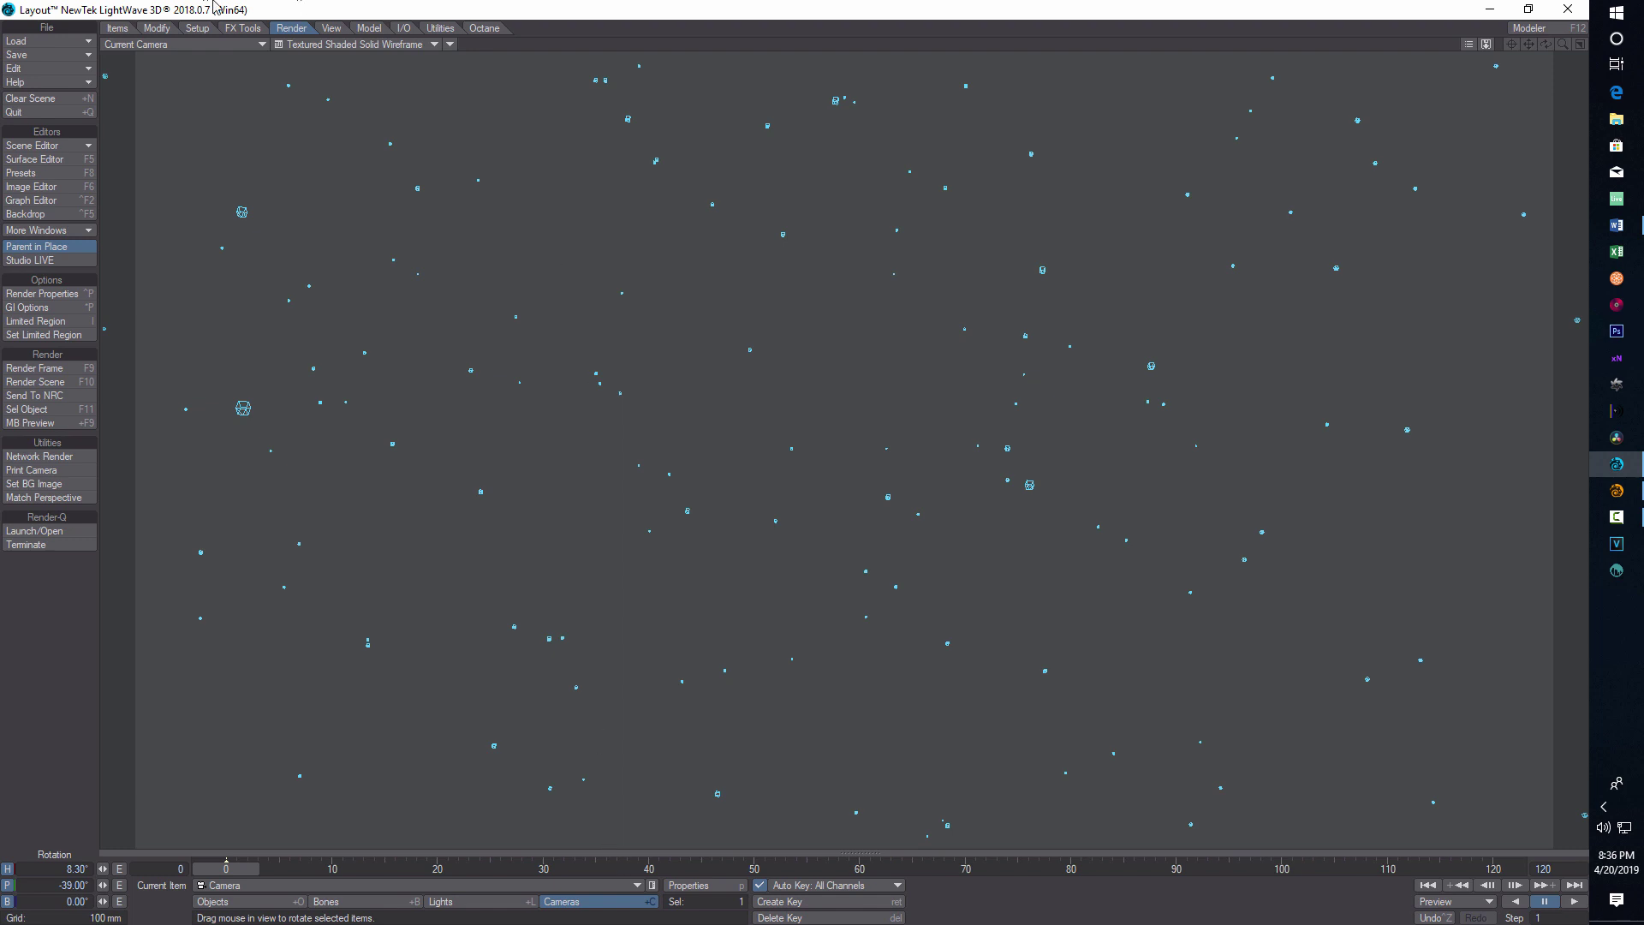
Set the viewport to Camera View through the current camera.
{"action": "left_click", "coordinate": [255, 50]}
{"action": "left_click", "coordinate": [248, 109]}
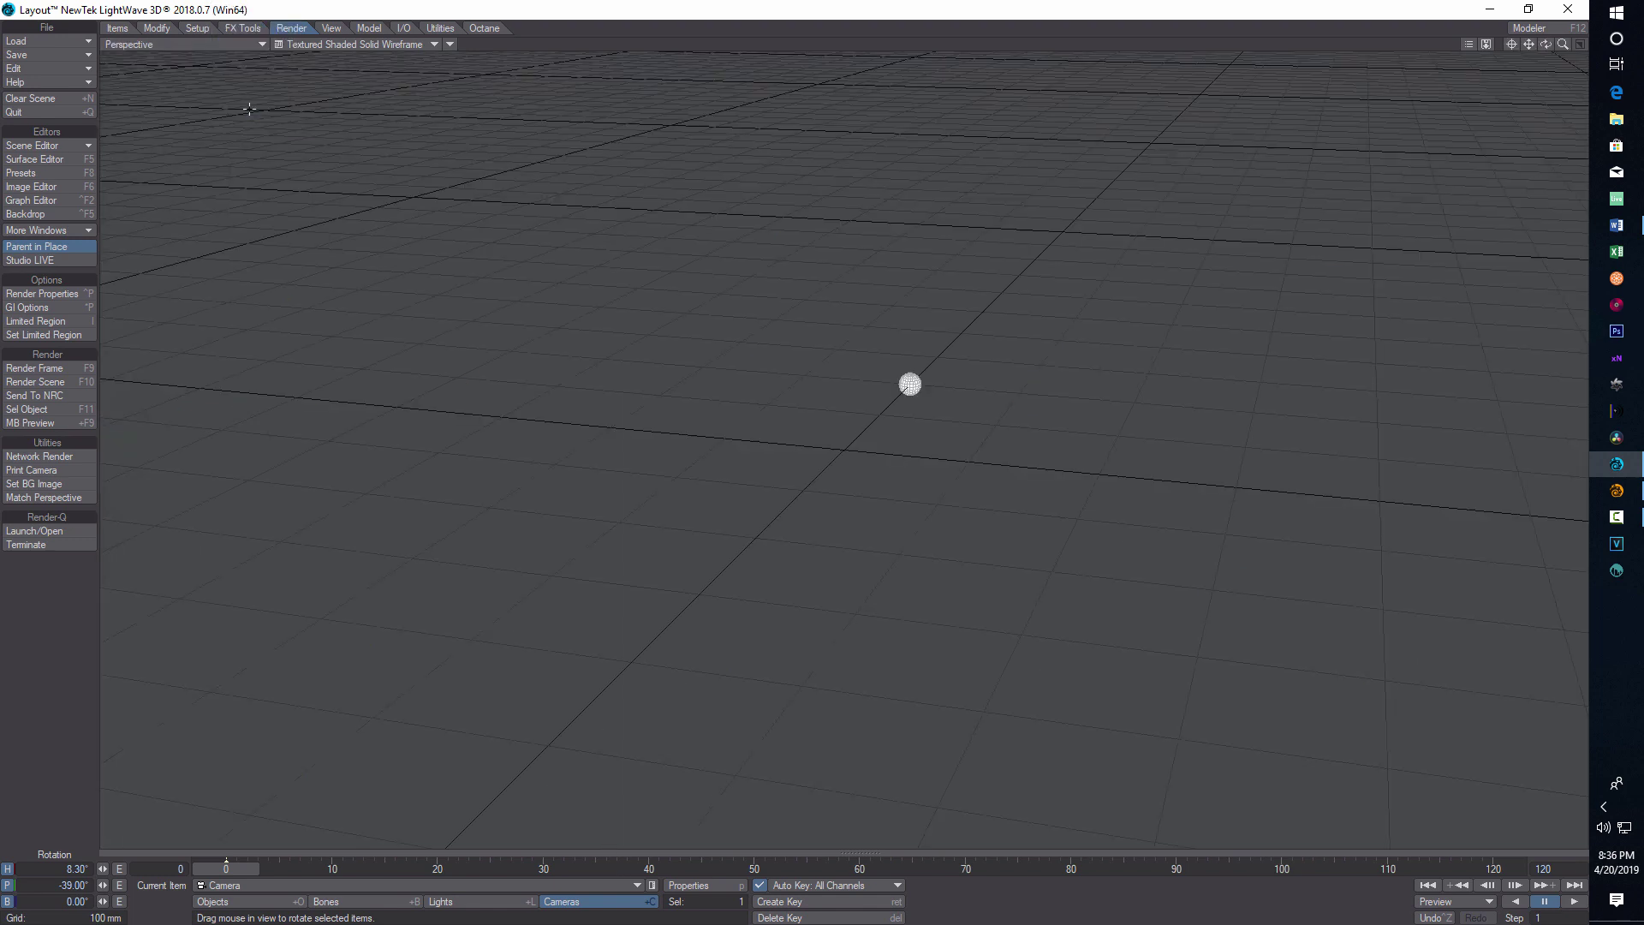
{"action": "left_click", "coordinate": [258, 48]}
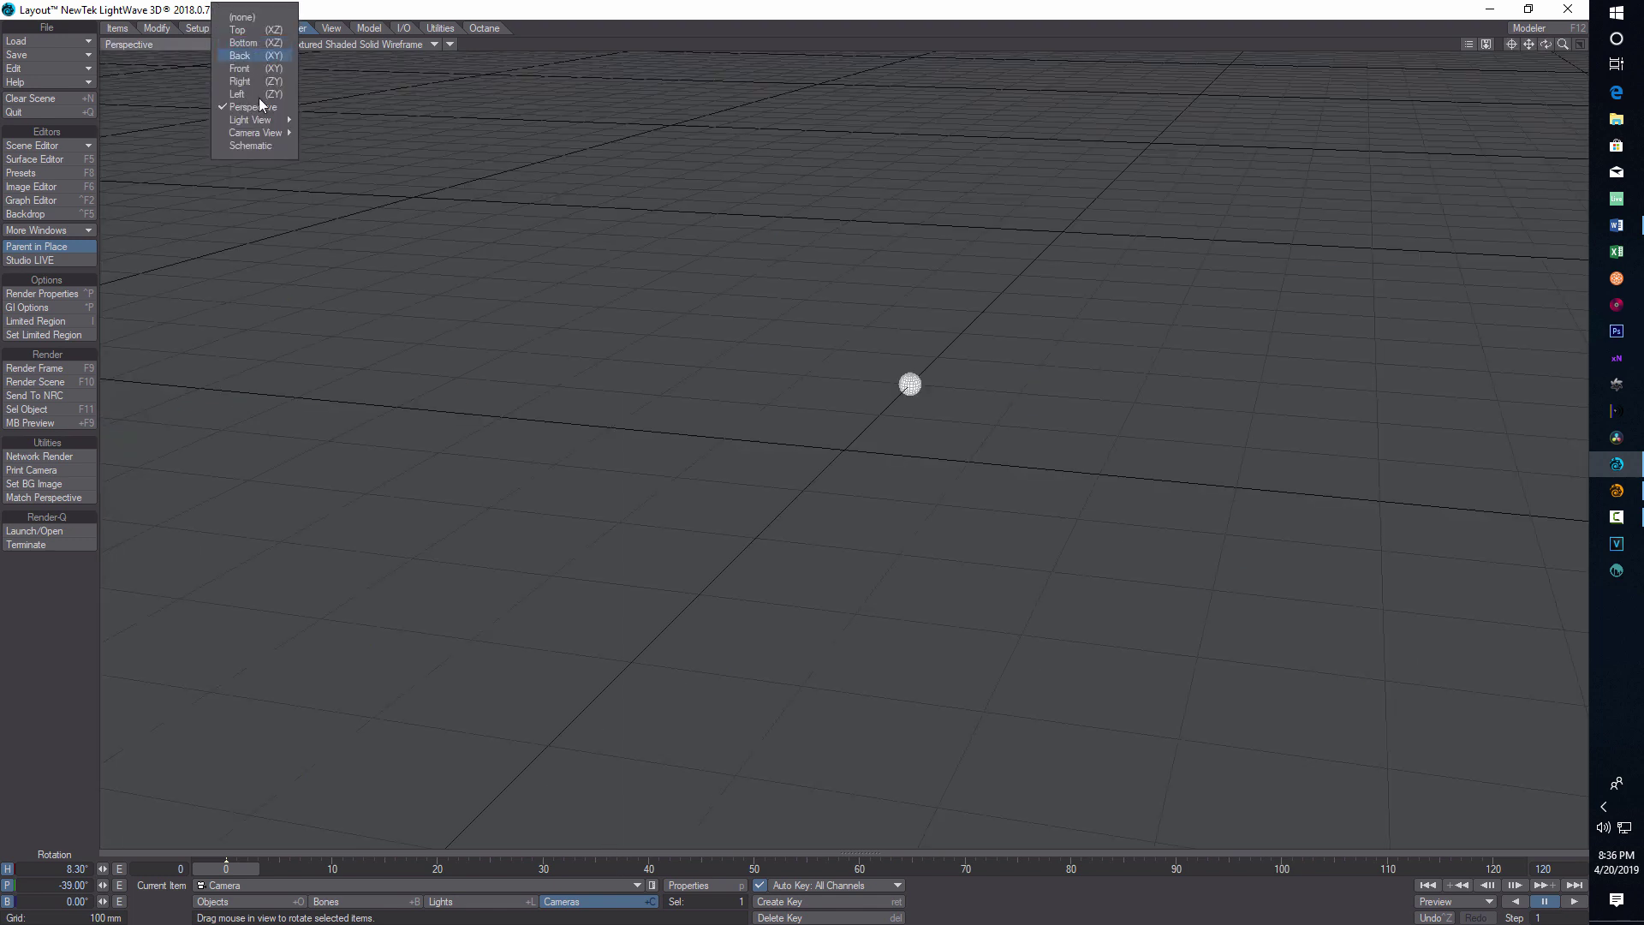
{"action": "mouse_move", "coordinate": [266, 134]}
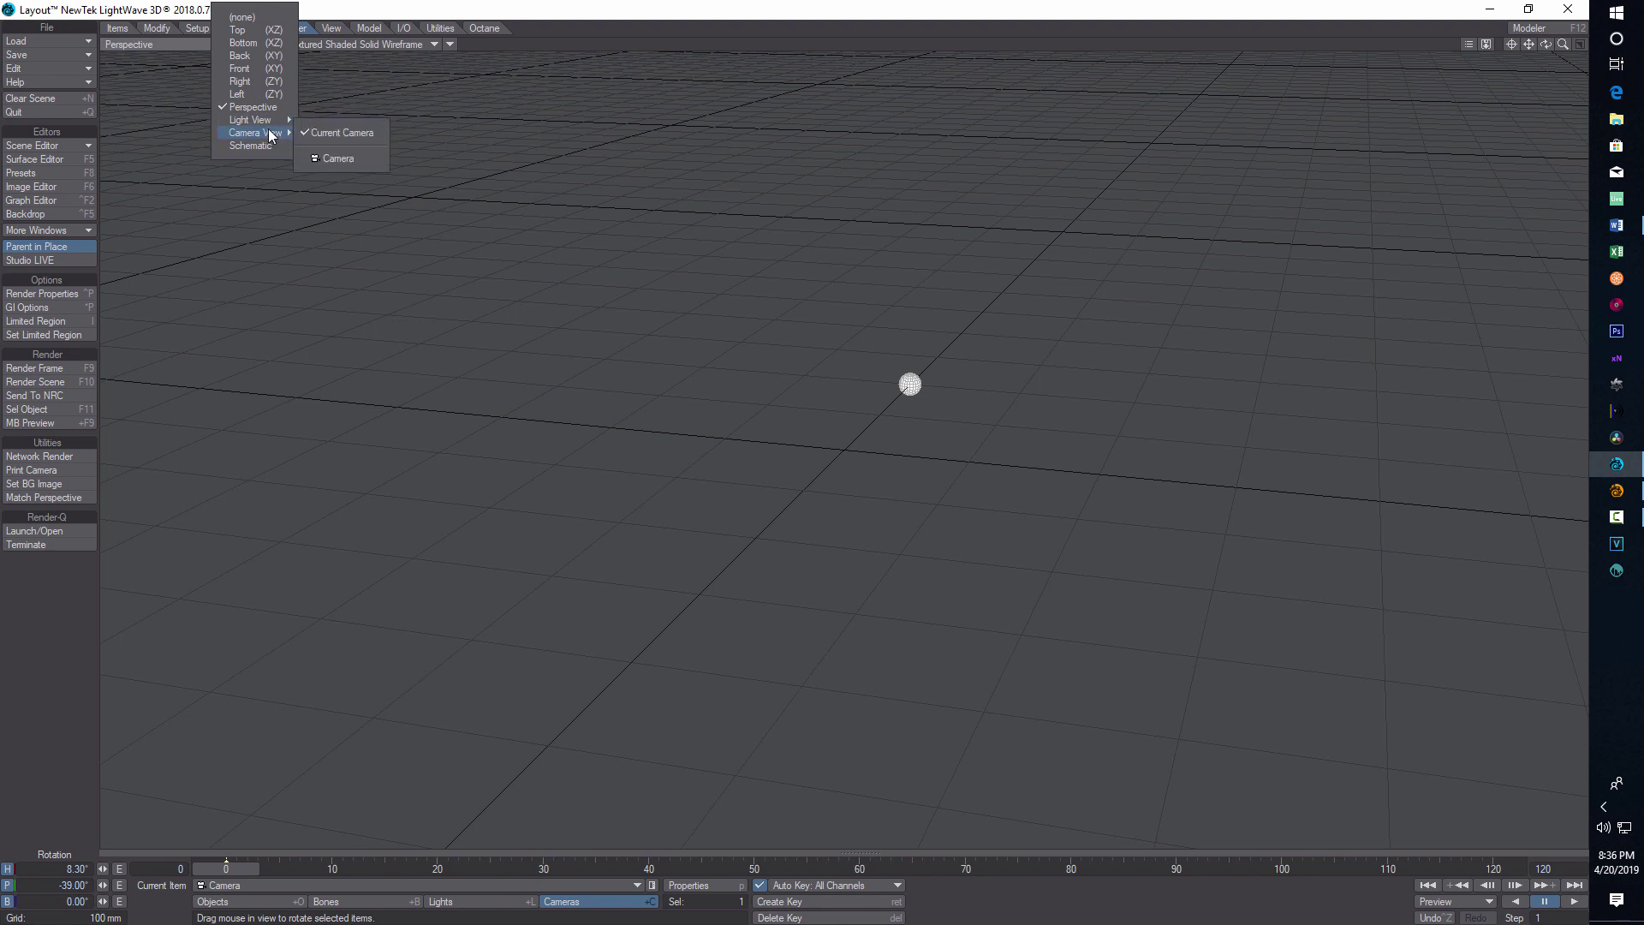
{"action": "left_click", "coordinate": [270, 135]}
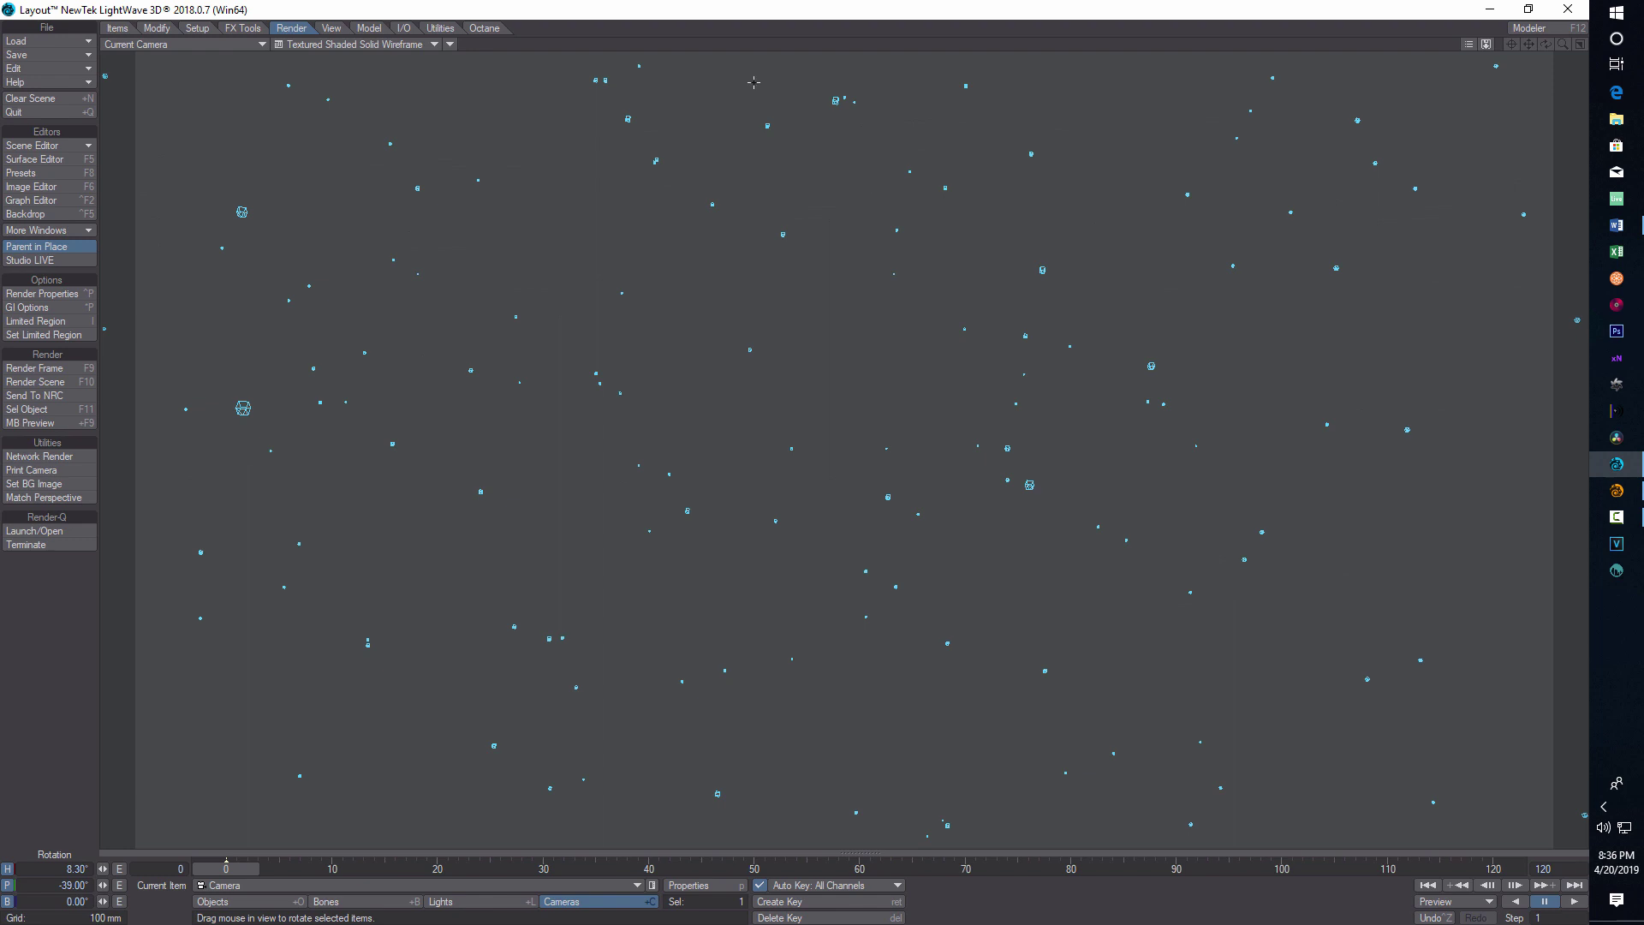
{"action": "left_click", "coordinate": [435, 45]}
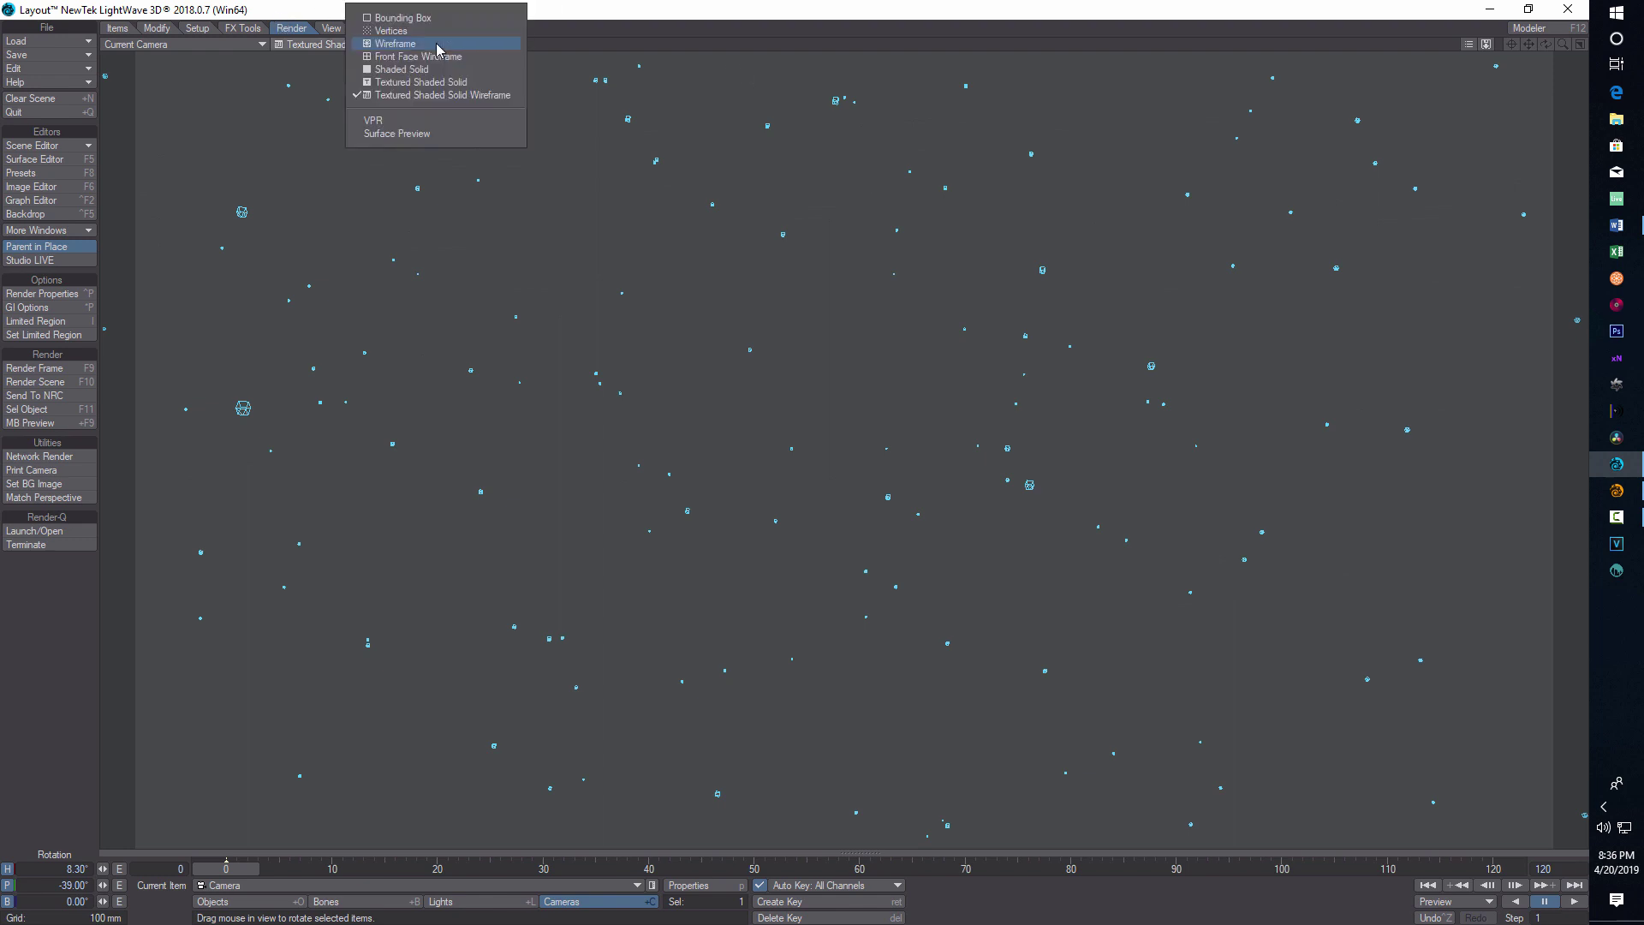
Turn on the VPR live render and push the camera forward to about Z -10.3 m.
{"action": "left_click", "coordinate": [426, 124]}
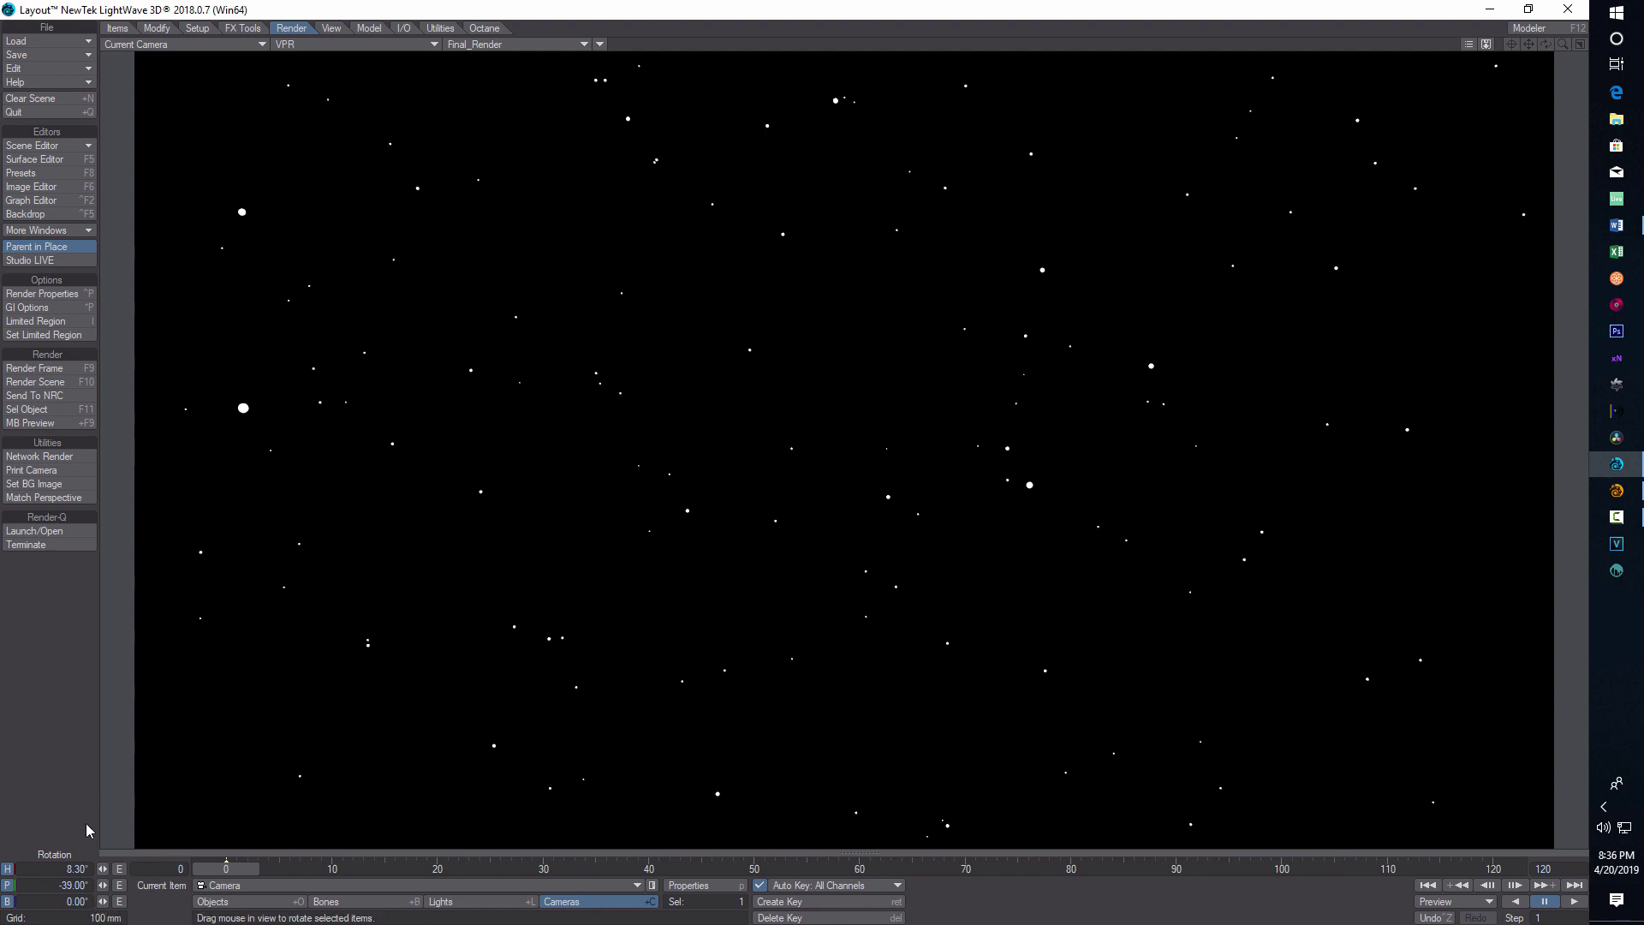
{"action": "key", "text": "t"}
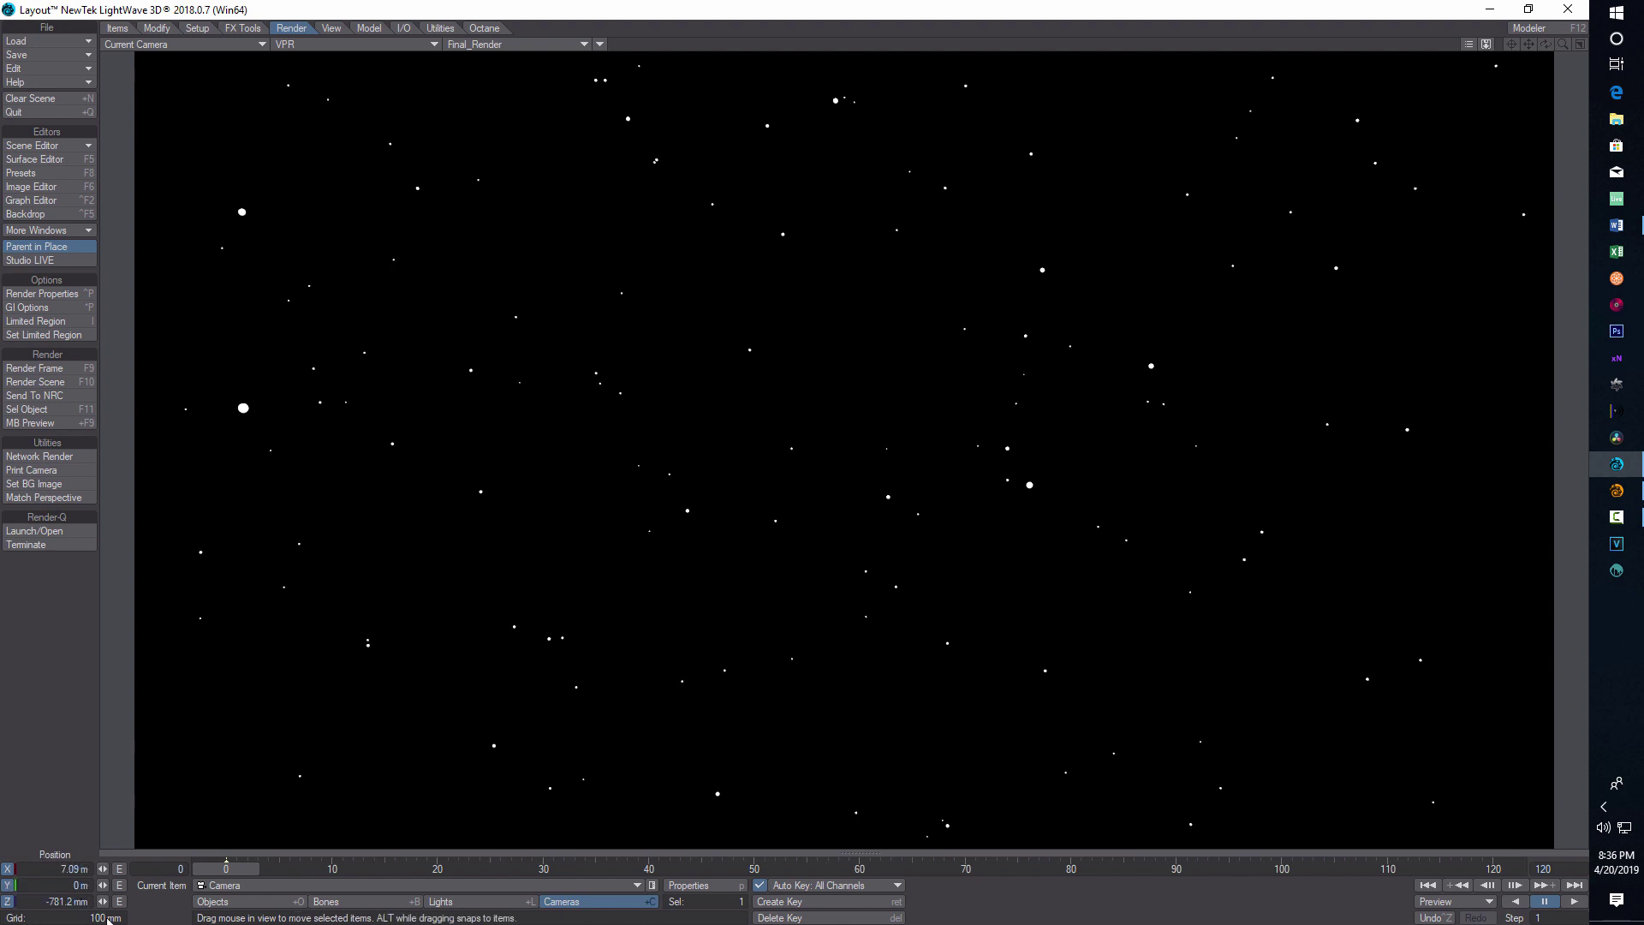
{"action": "left_click_drag", "start_coordinate": [103, 902], "coordinate": [68, 902]}
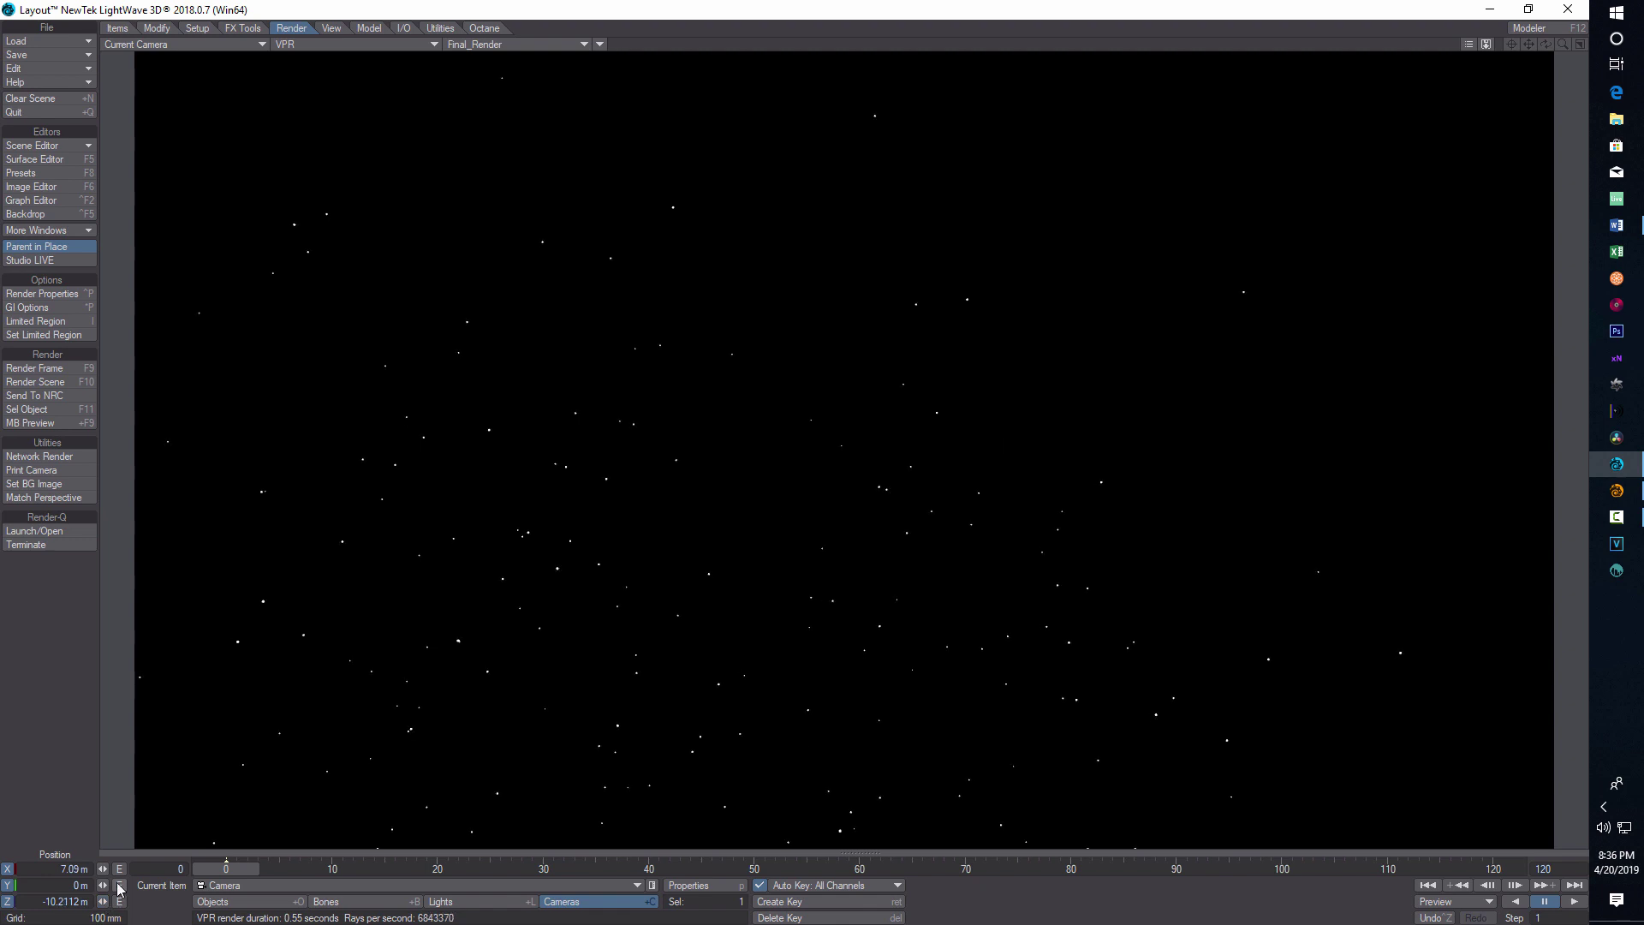
Re-aim the camera to heading 0.2°, pitch −28.1° and bank 1.7°.
{"action": "key", "text": "y"}
{"action": "left_click_drag", "start_coordinate": [102, 871], "coordinate": [90, 870]}
{"action": "left_click_drag", "start_coordinate": [102, 885], "coordinate": [111, 885]}
{"action": "left_click_drag", "start_coordinate": [102, 869], "coordinate": [105, 868]}
{"action": "left_click_drag", "start_coordinate": [109, 906], "coordinate": [113, 907]}
Add a Textured Environment in the Effects Backdrop tab.
{"action": "left_click", "coordinate": [48, 215]}
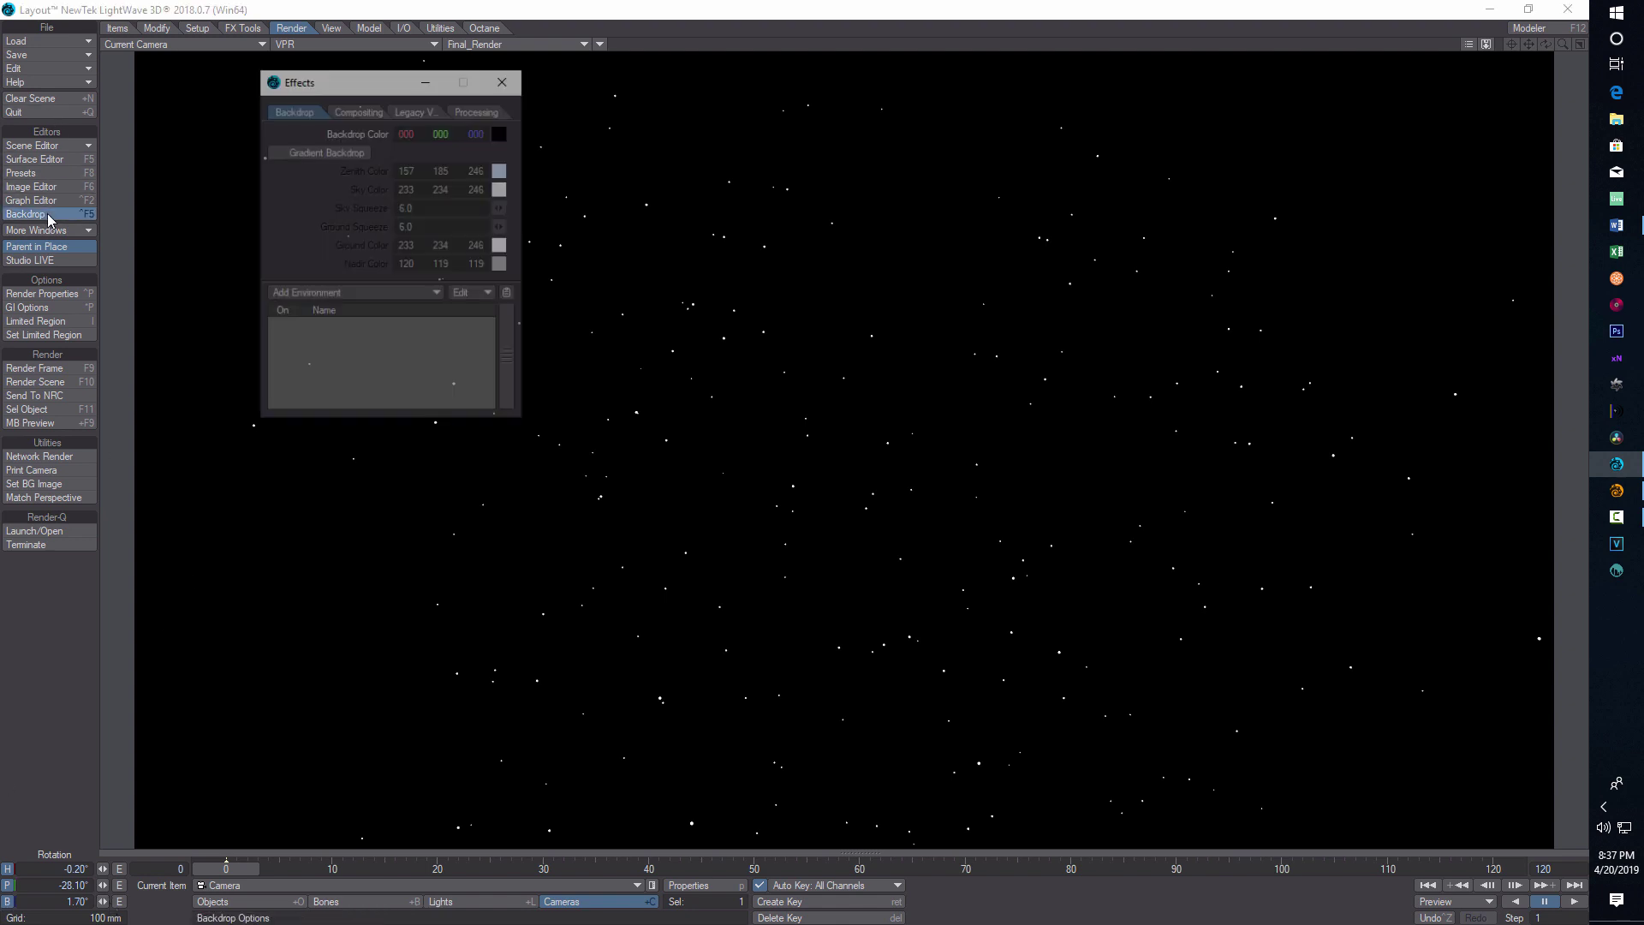
{"action": "left_click", "coordinate": [49, 215]}
{"action": "left_click", "coordinate": [49, 215]}
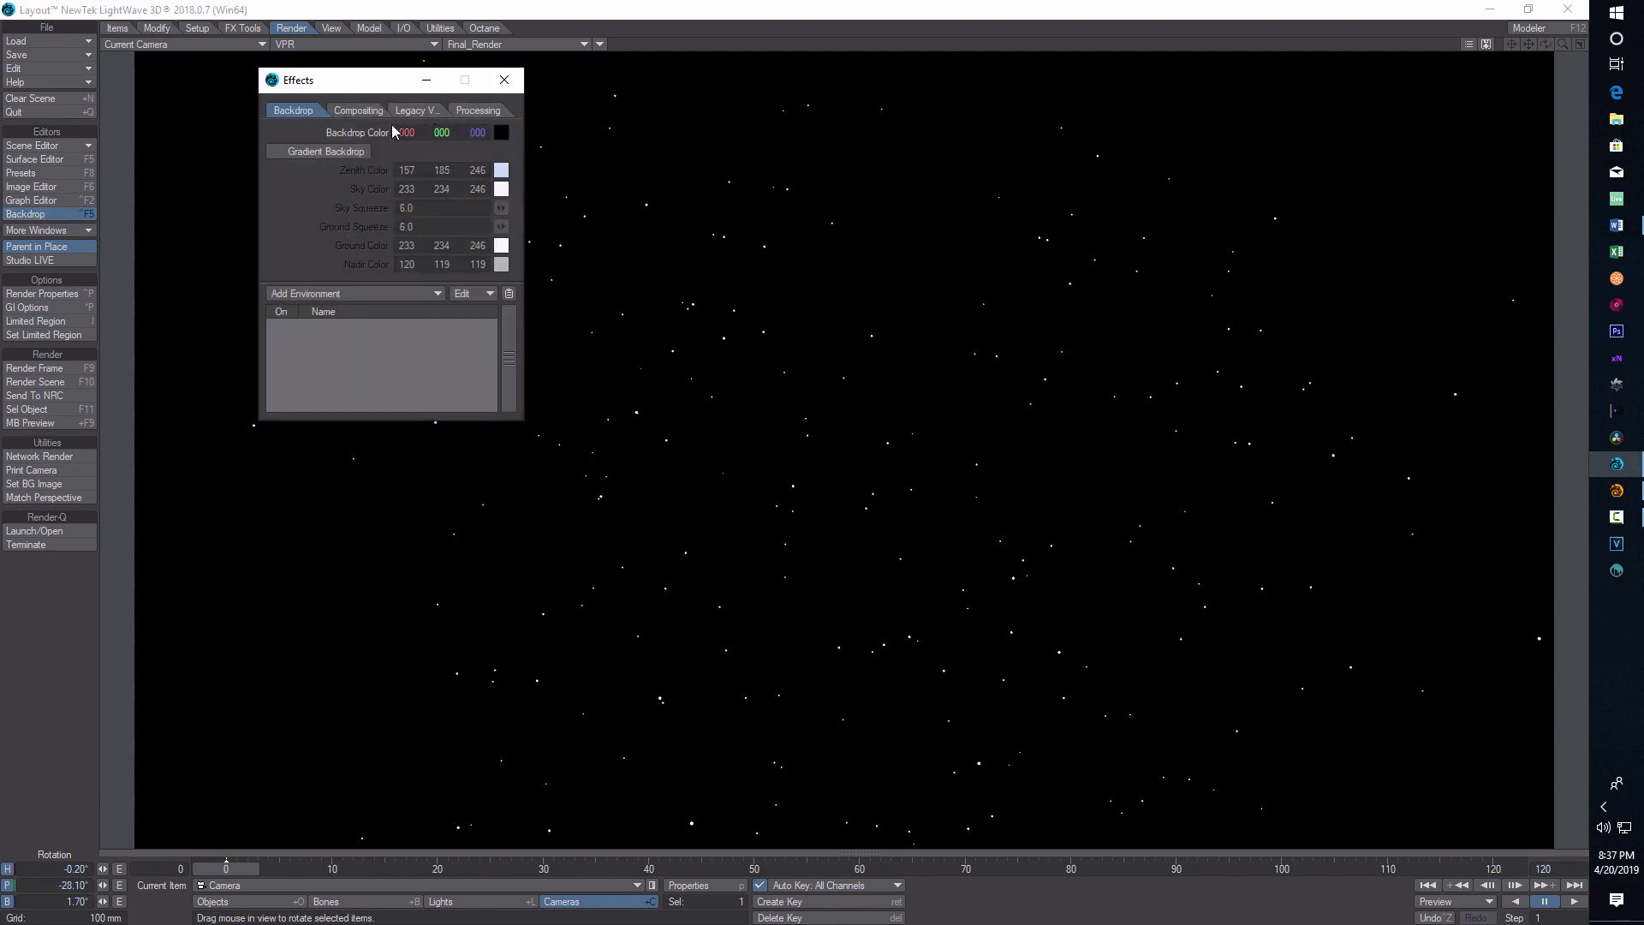
{"action": "left_click", "coordinate": [404, 295]}
{"action": "left_click", "coordinate": [395, 367]}
Open the Textured Environment's Texture Editor and its layer type choices.
{"action": "left_click", "coordinate": [384, 326]}
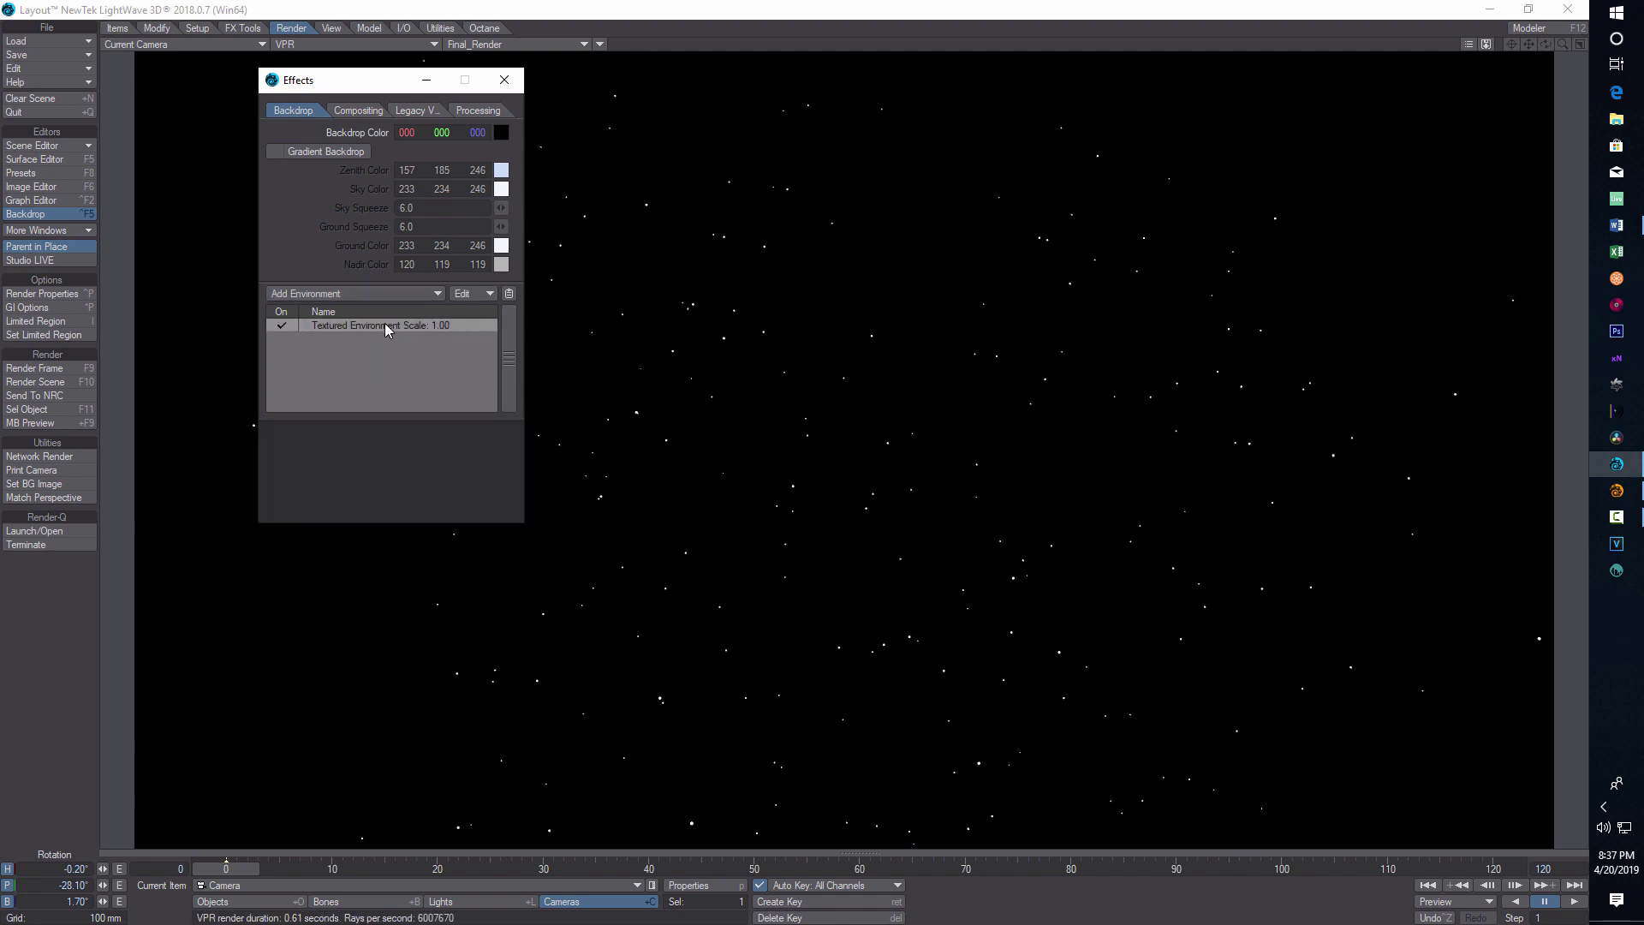
{"action": "left_click", "coordinate": [418, 502]}
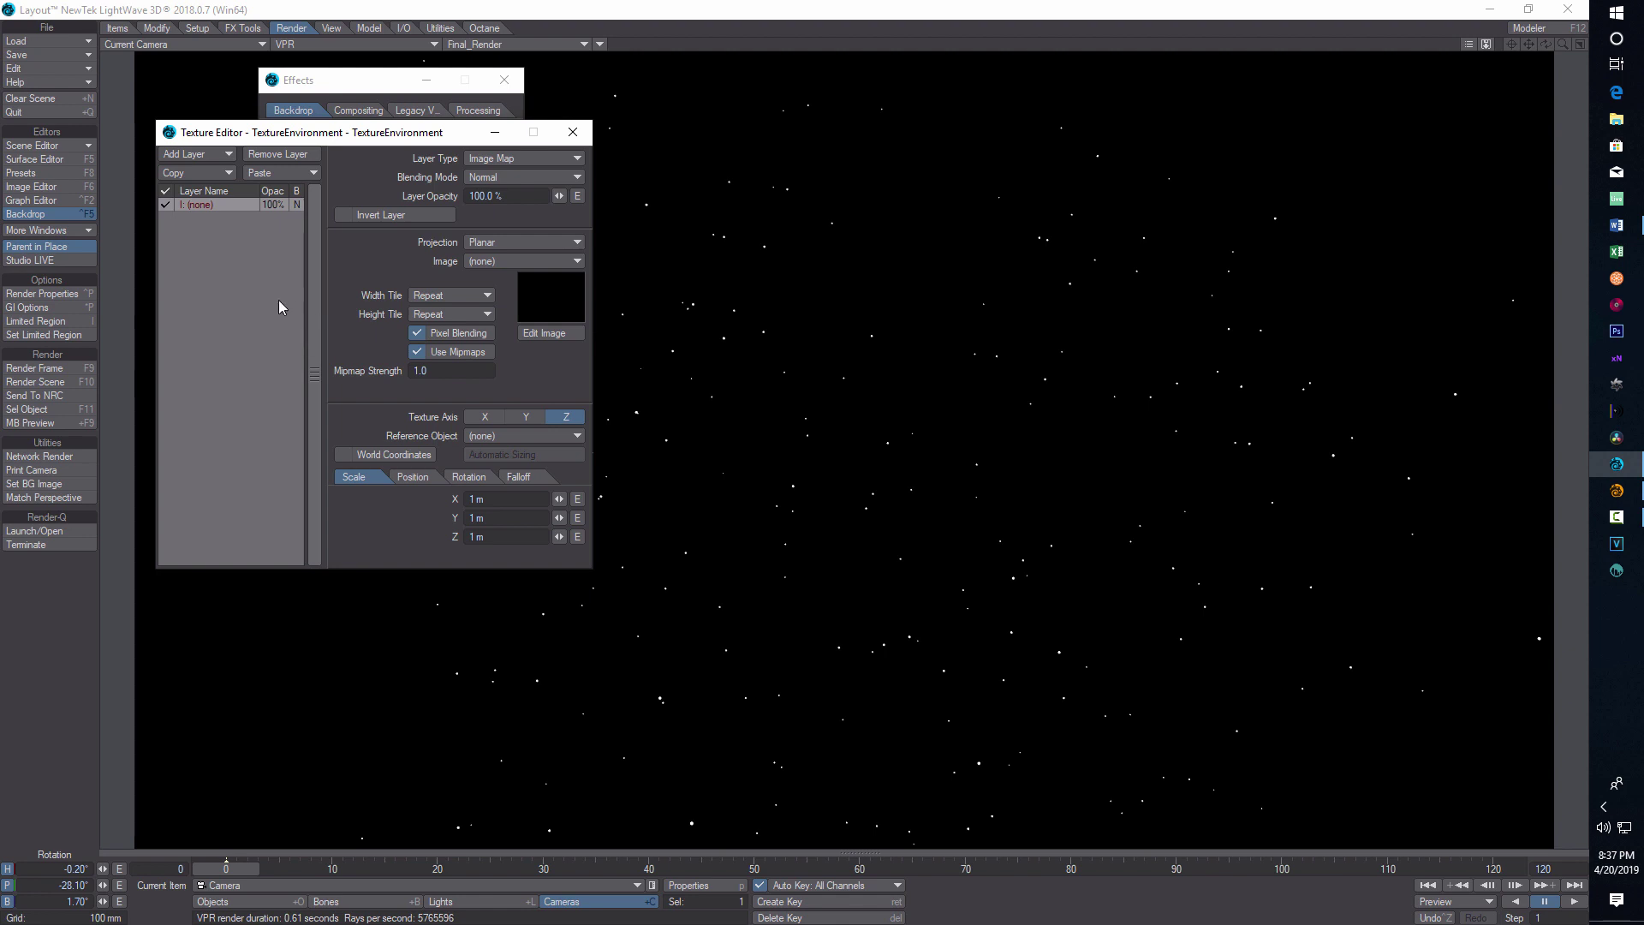
{"action": "left_click", "coordinate": [562, 160]}
Make the environment layer a Procedural Texture, keeping Normal blending.
{"action": "left_click", "coordinate": [569, 165]}
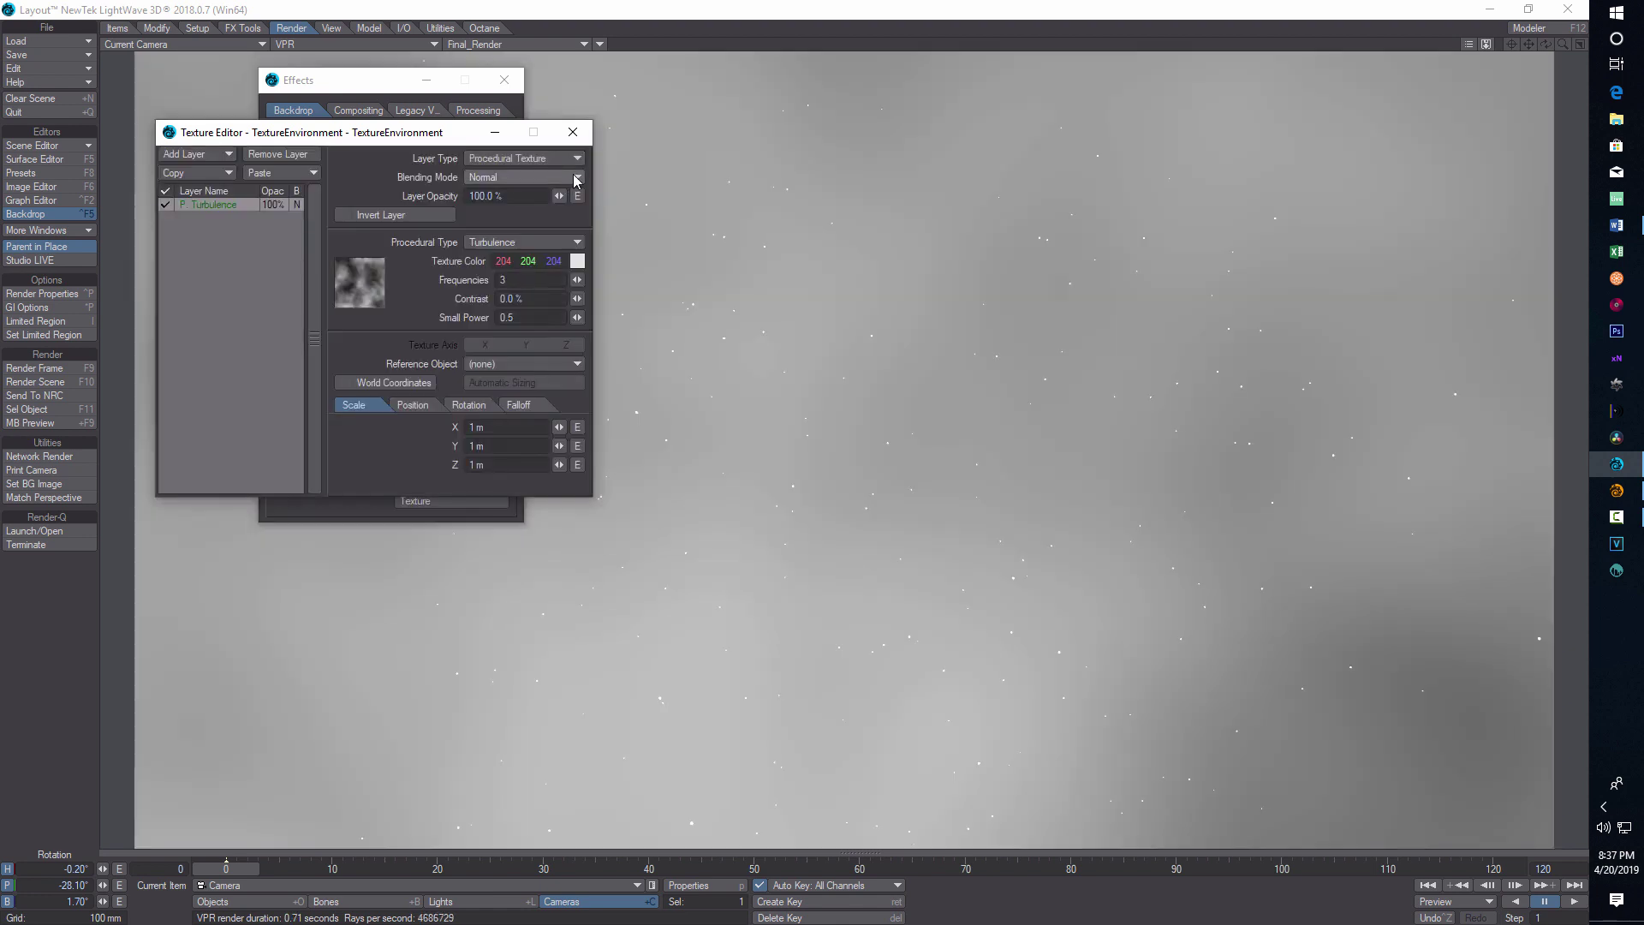
{"action": "left_click", "coordinate": [574, 178]}
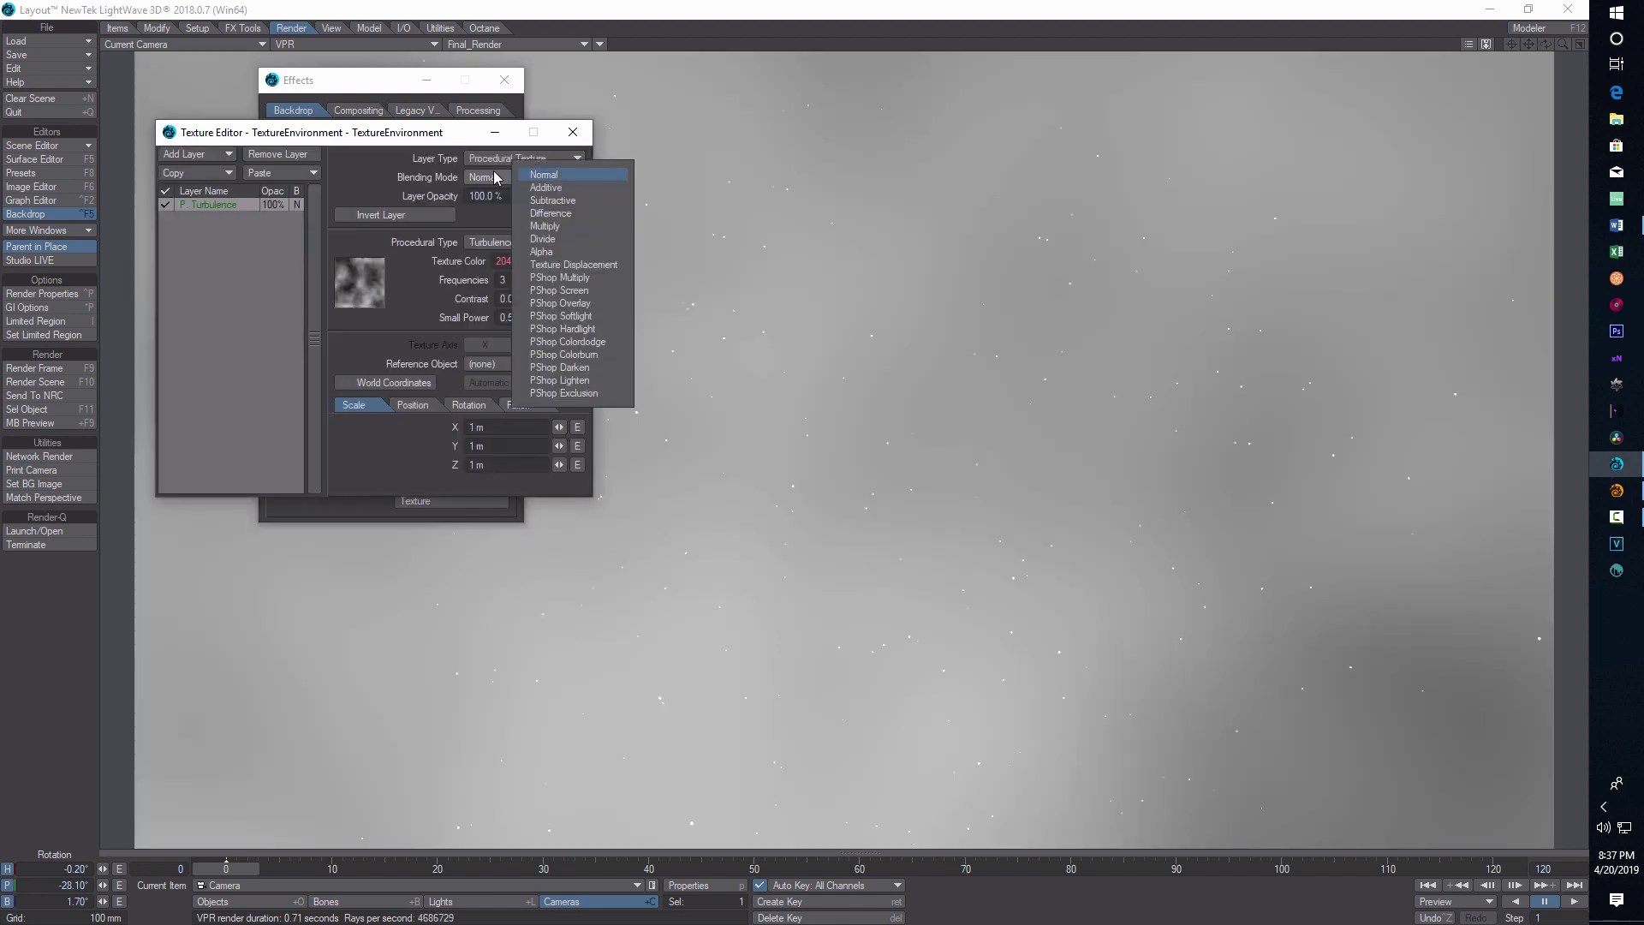
{"action": "left_click", "coordinate": [403, 178]}
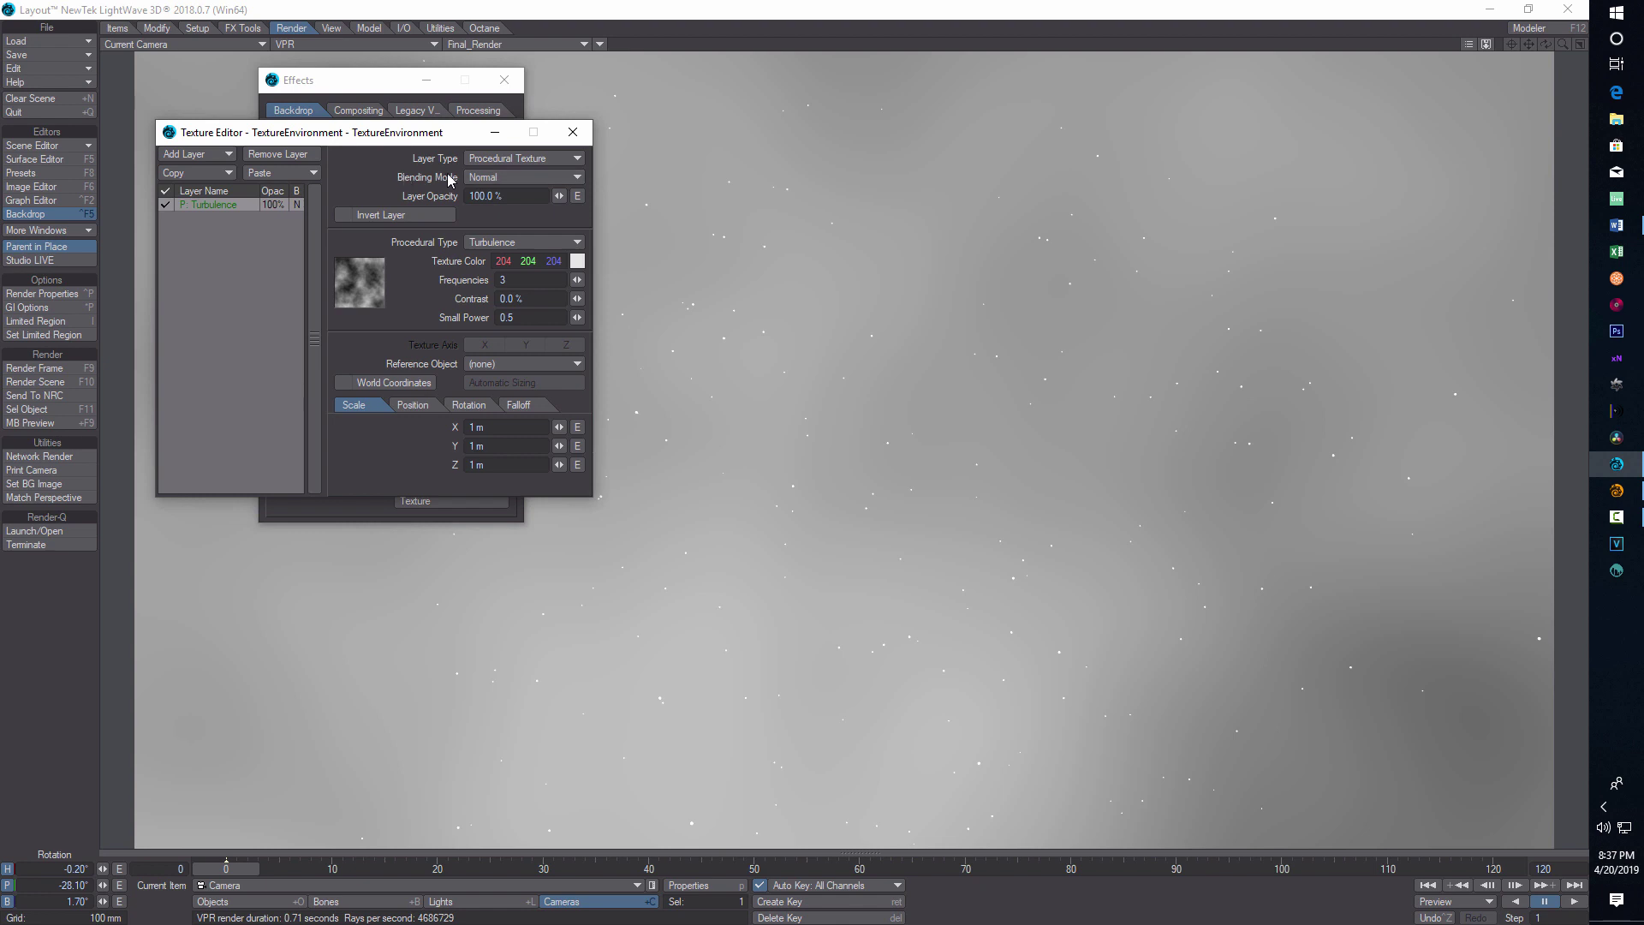
{"action": "left_click", "coordinate": [577, 244]}
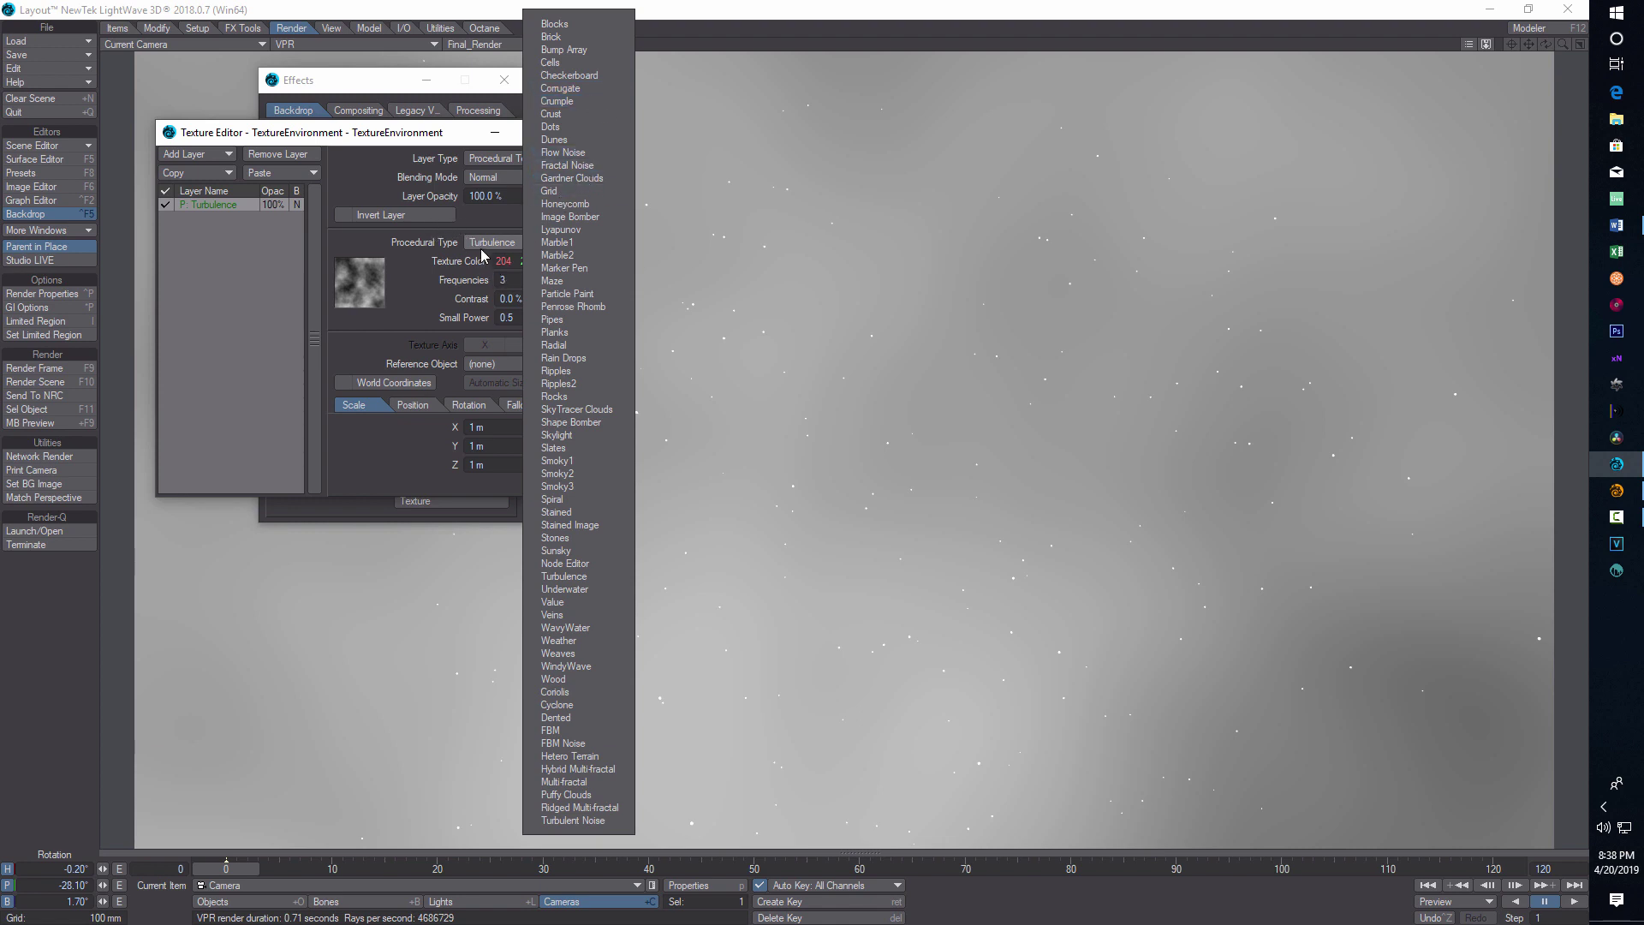
Set the layer to Crust with Coverage 0.0005 and Ledge Level 0.2.
{"action": "left_click", "coordinate": [580, 115]}
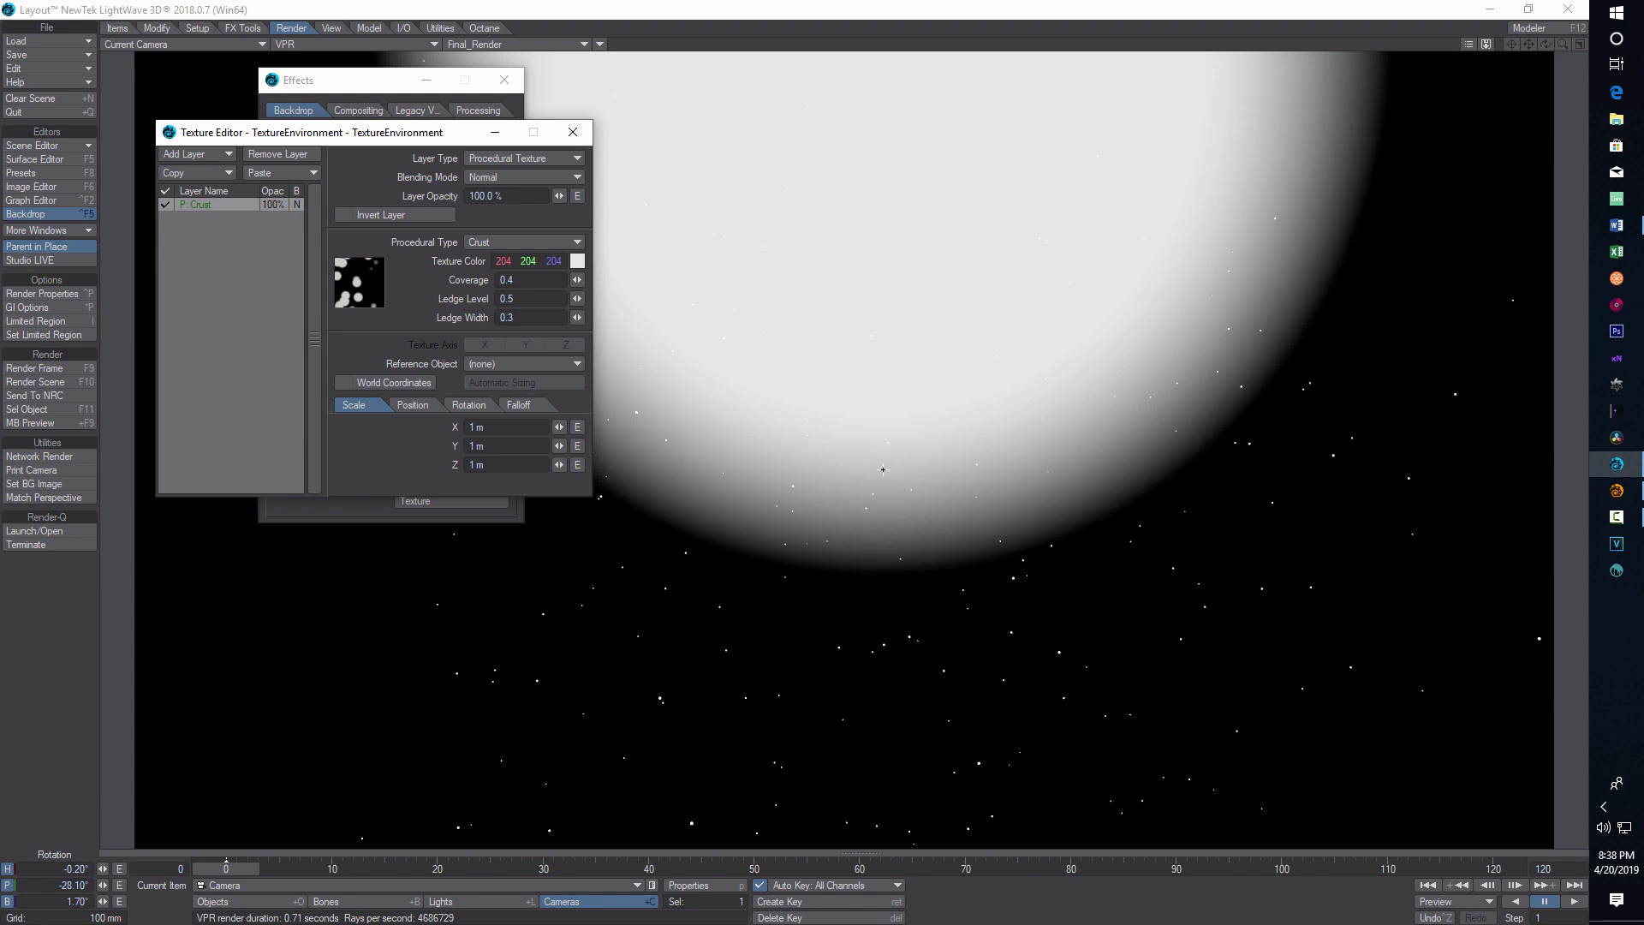
{"action": "left_click", "coordinate": [535, 280]}
{"action": "type", "text": ".00"}
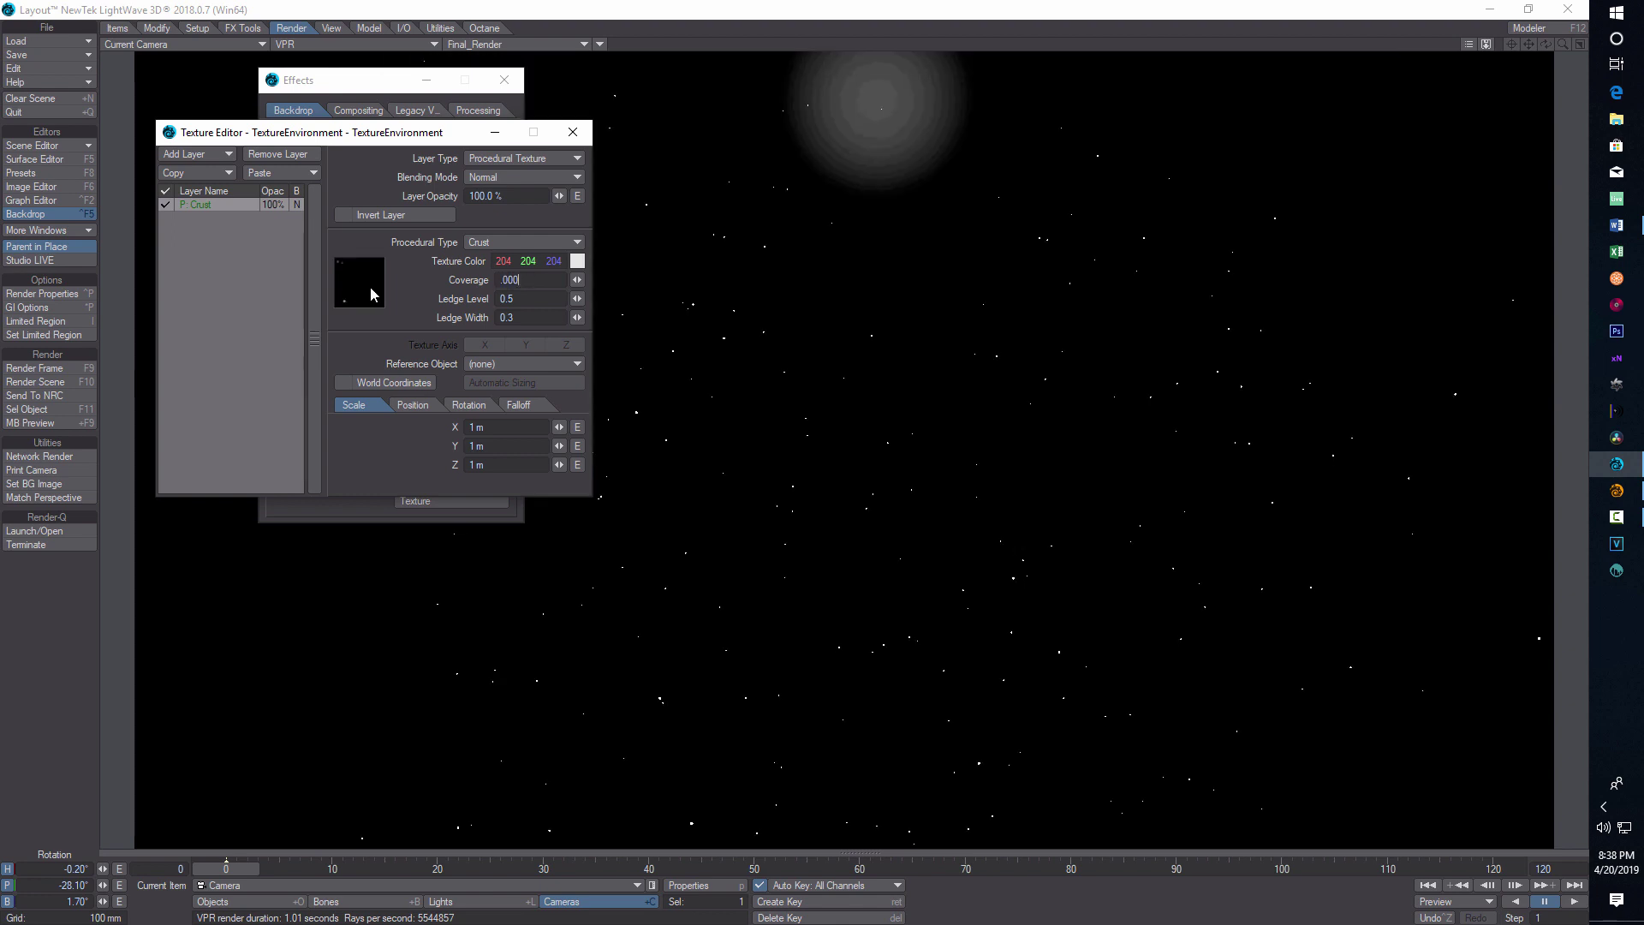
{"action": "type", "text": "05"}
{"action": "left_click", "coordinate": [529, 299]}
{"action": "key", "text": "BackSpace"}
{"action": "type", "text": "2"}
{"action": "key", "text": "BackSpace"}
Set the Crust Scale X, Y and Z to 3 m.
{"action": "left_click_drag", "start_coordinate": [503, 425], "coordinate": [411, 426]}
{"action": "type", "text": "3"}
{"action": "key", "text": "Return"}
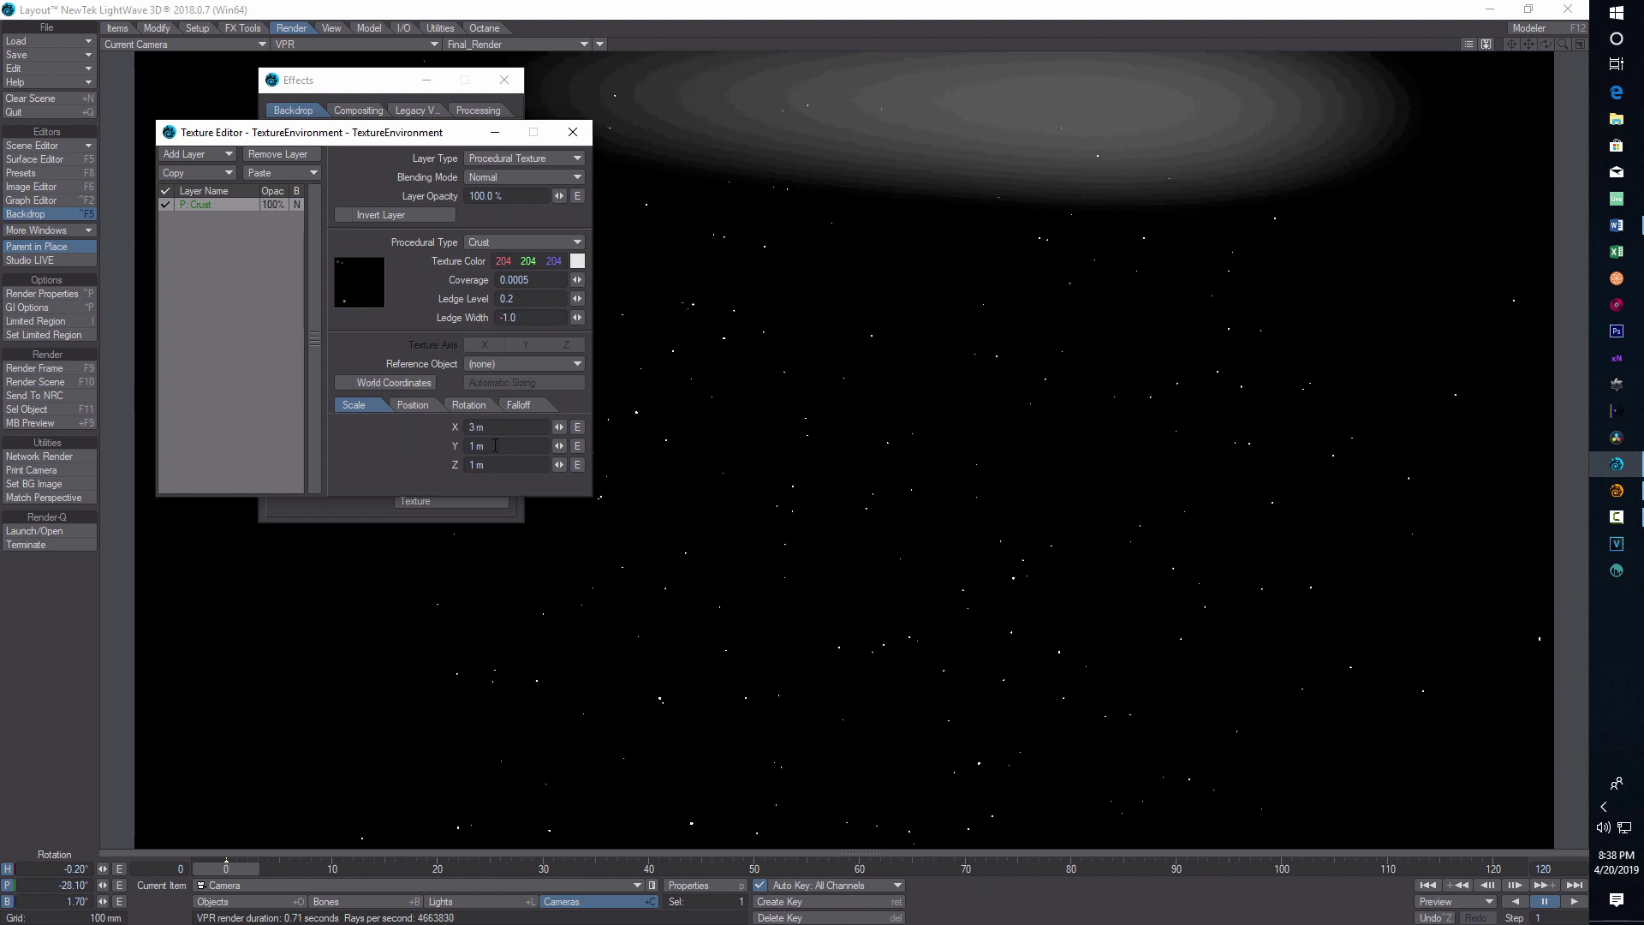
{"action": "left_click_drag", "start_coordinate": [495, 445], "coordinate": [458, 449]}
{"action": "type", "text": "3"}
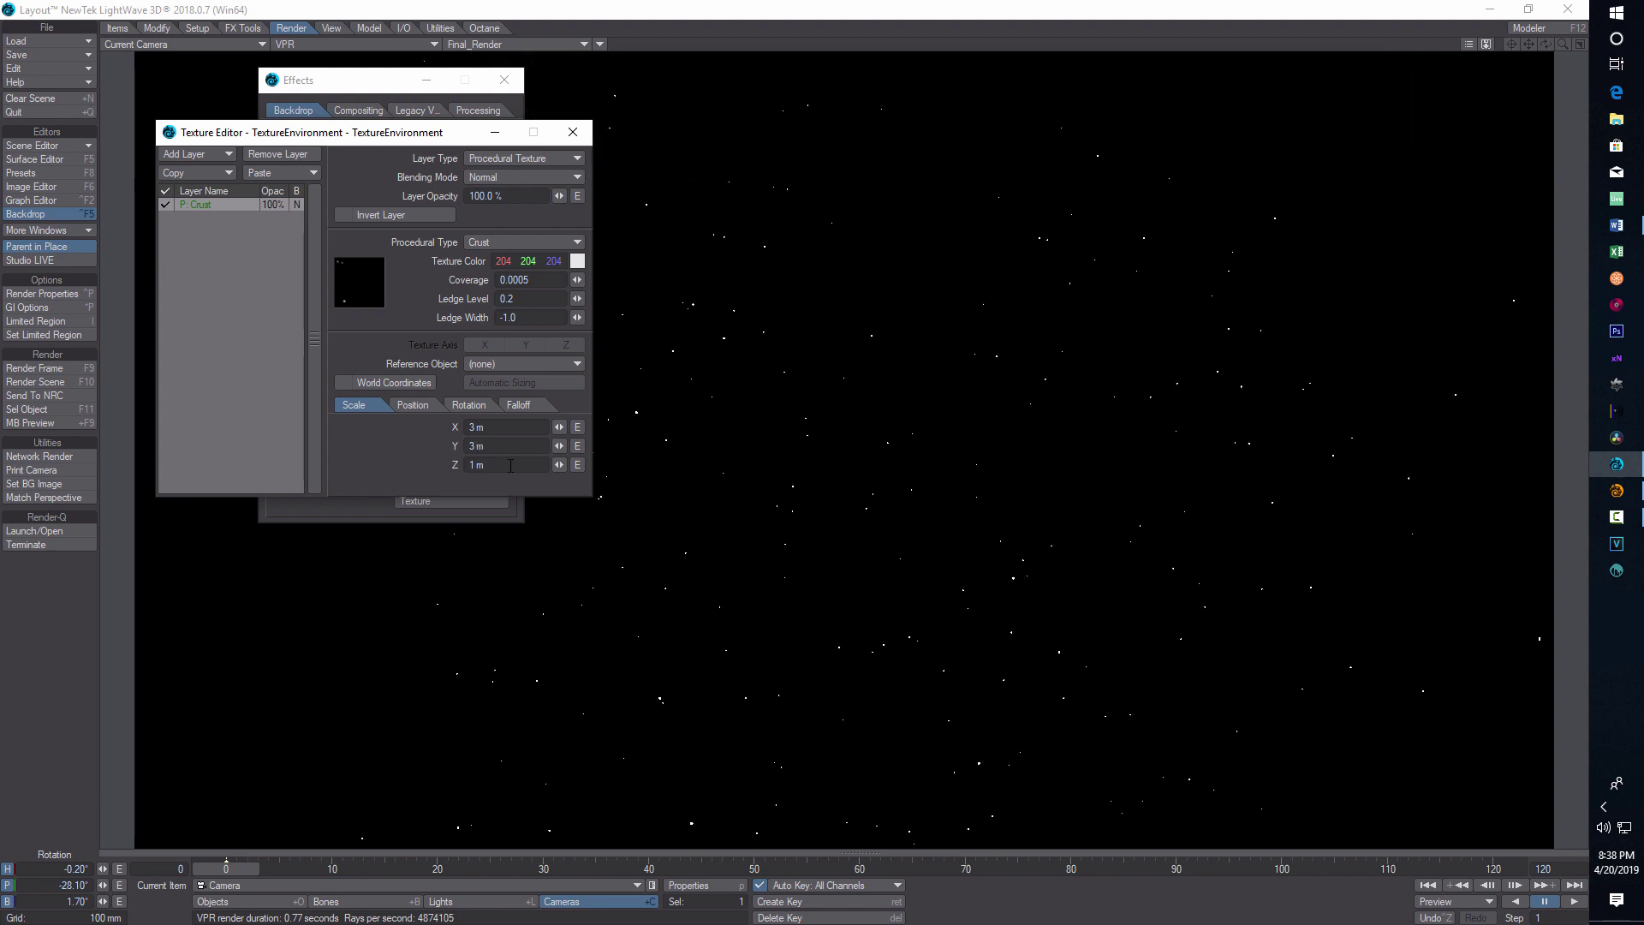
{"action": "left_click_drag", "start_coordinate": [511, 465], "coordinate": [471, 493]}
{"action": "type", "text": "3"}
{"action": "key", "text": "Return"}
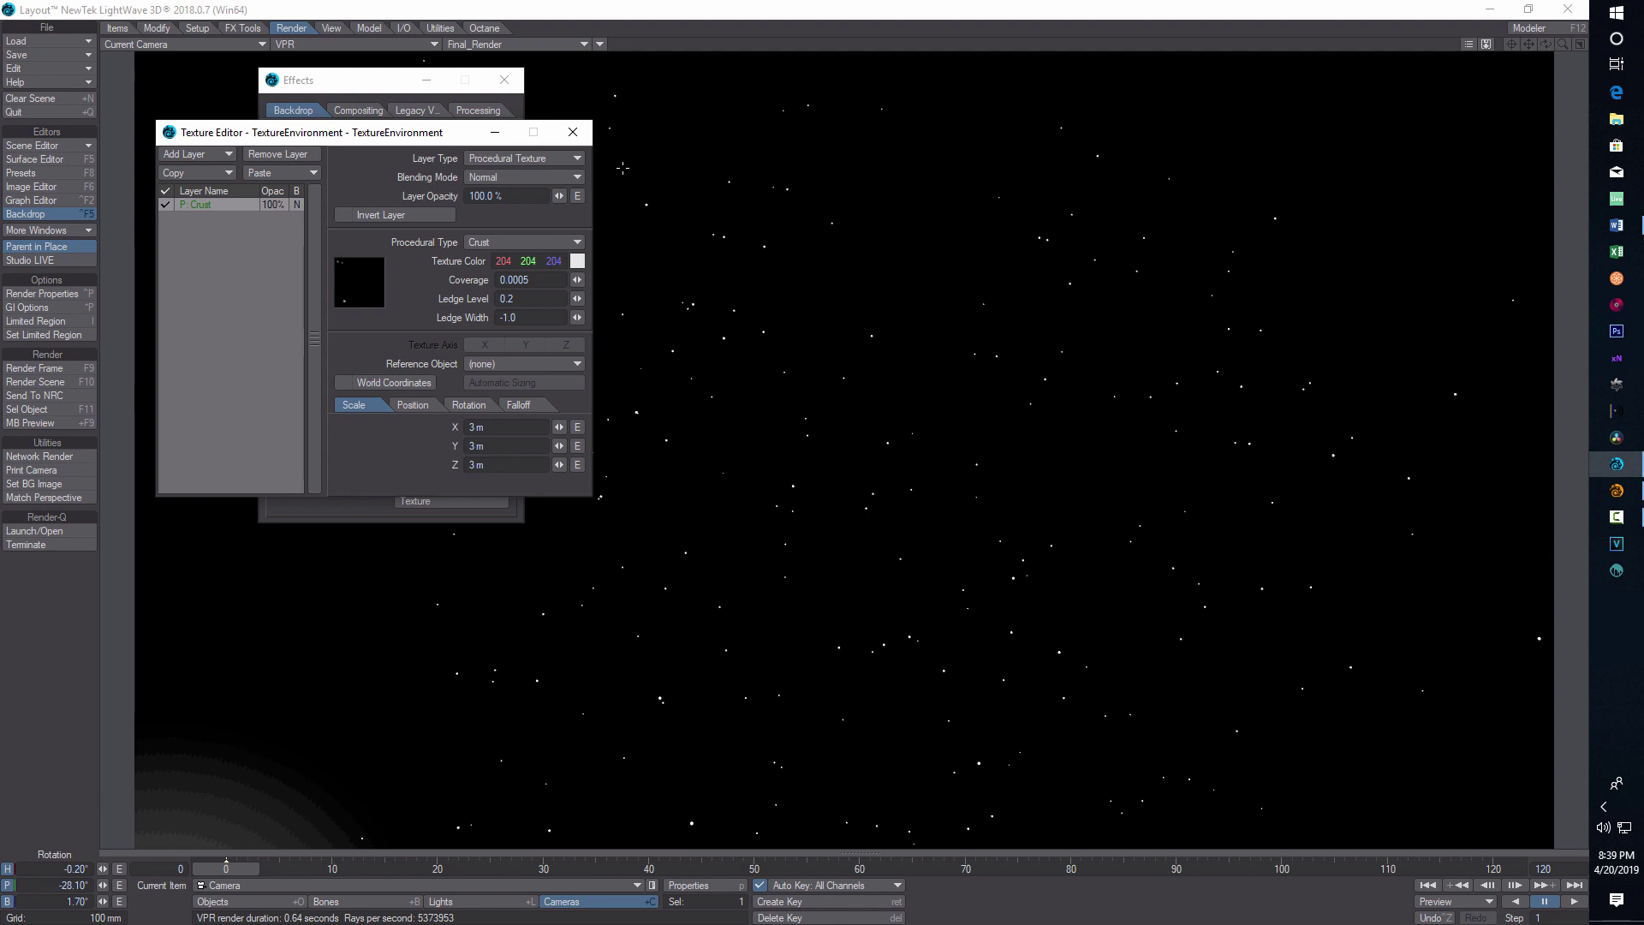
Set Ledge Width to 0.01 and add a new procedural texture layer.
{"action": "left_click_drag", "start_coordinate": [543, 316], "coordinate": [432, 322]}
{"action": "type", "text": ".01"}
{"action": "key", "text": "Return"}
{"action": "left_click", "coordinate": [221, 154]}
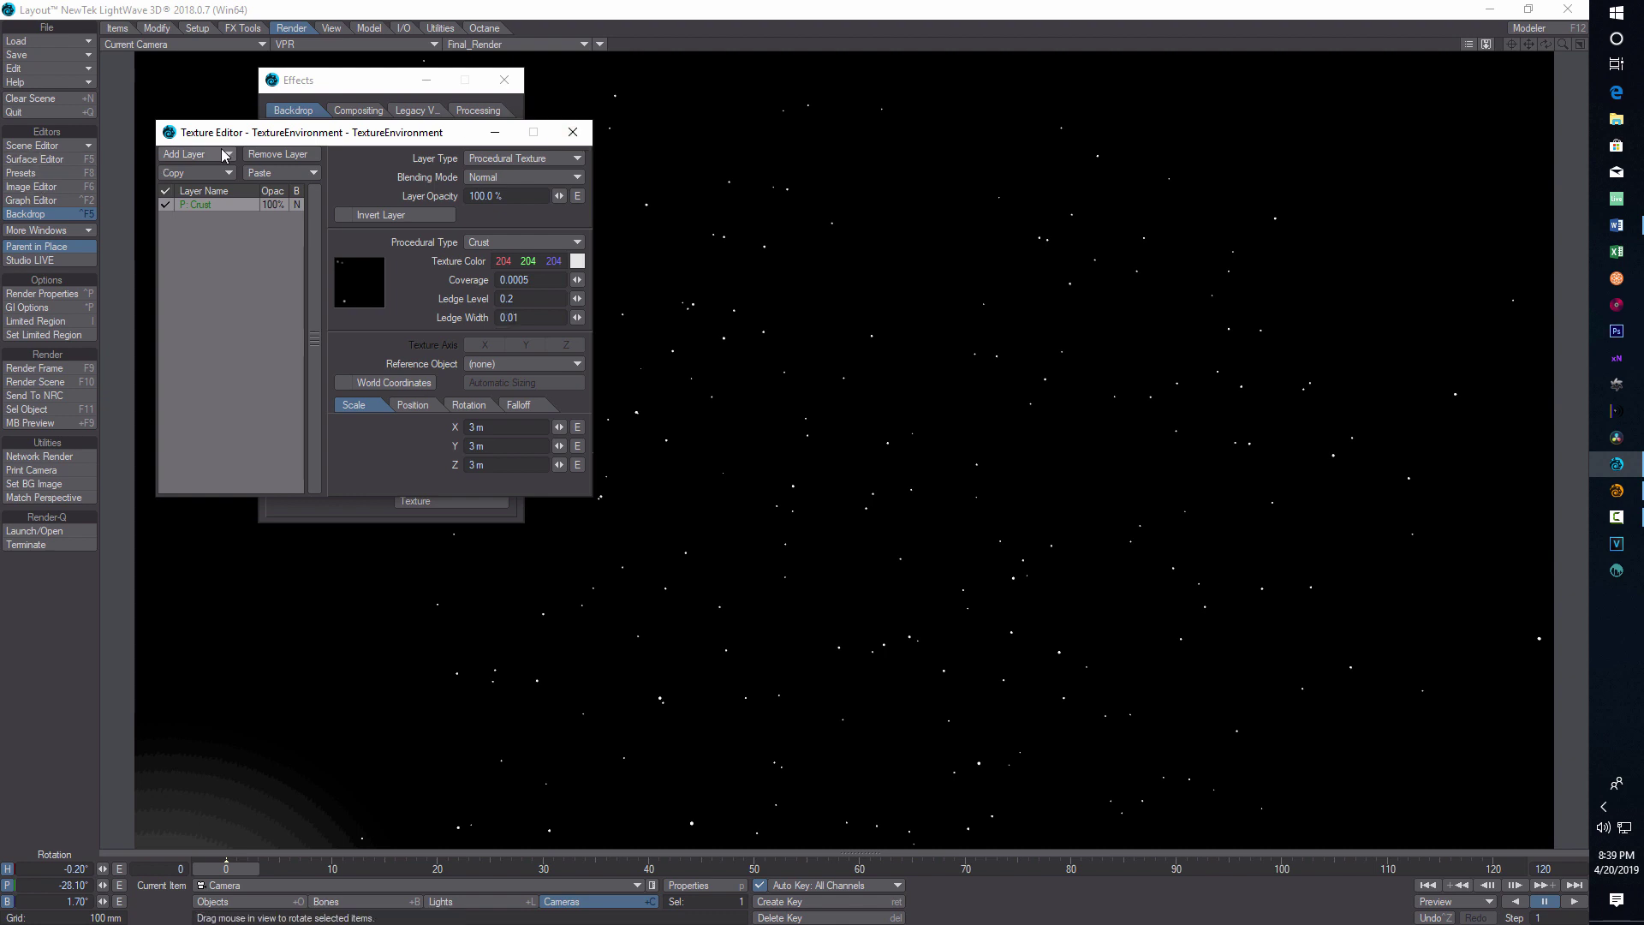
{"action": "left_click", "coordinate": [221, 161]}
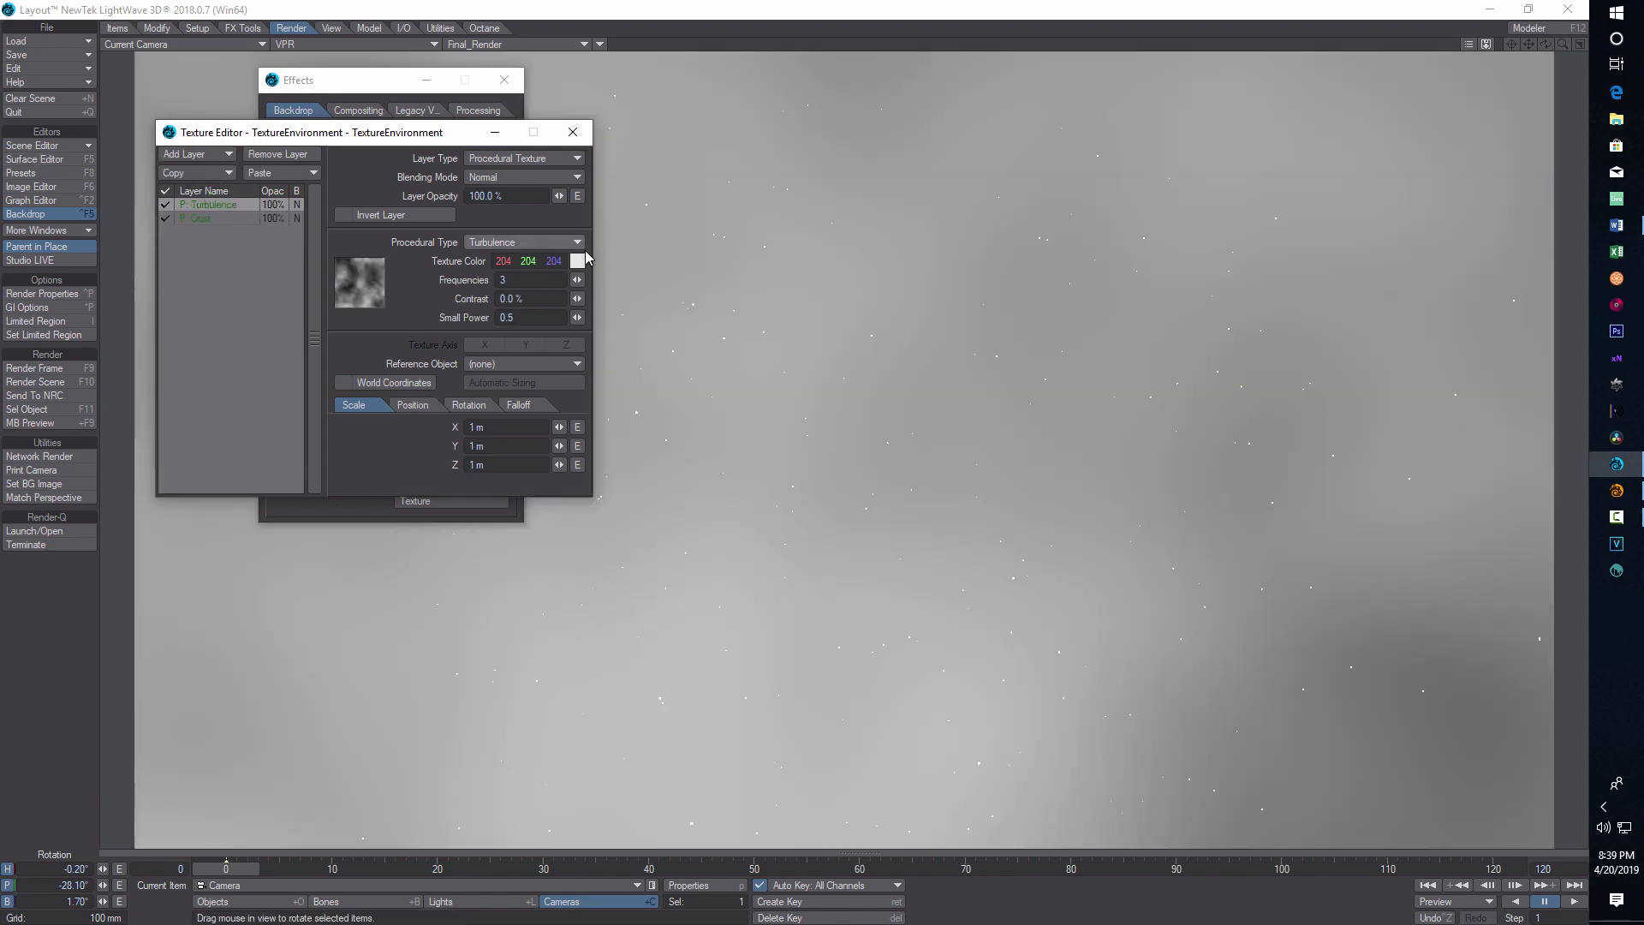
Make the new layer Crust with Coverage 0.0009, Ledge Level 0.2, Ledge Width 0.1.
{"action": "left_click", "coordinate": [554, 249]}
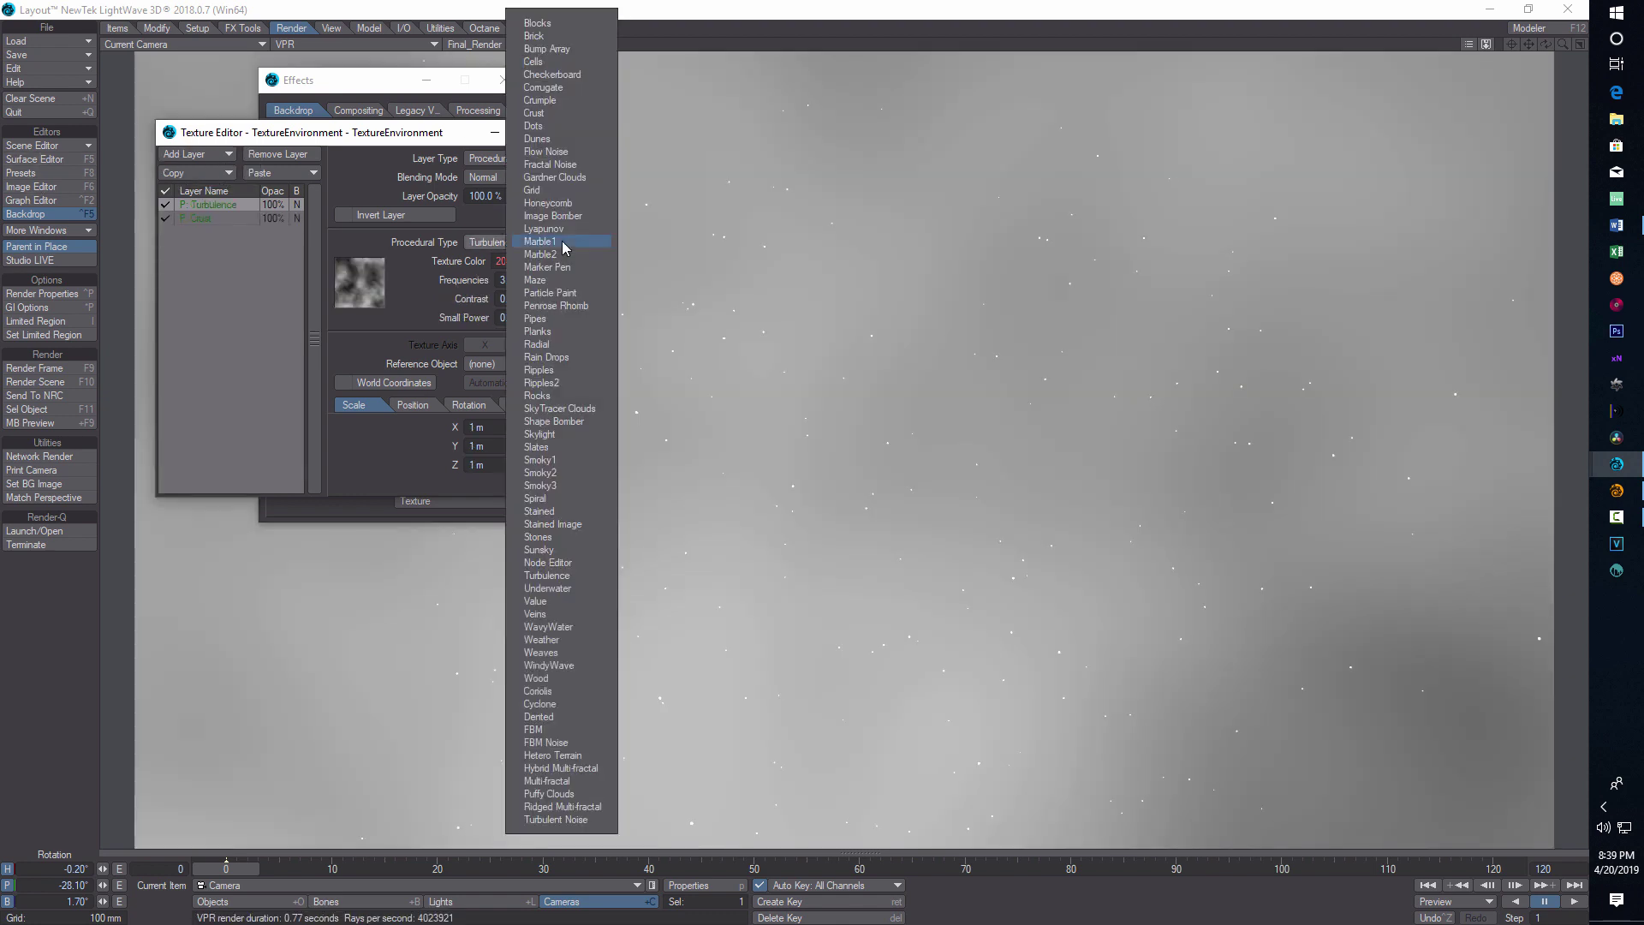
{"action": "left_click", "coordinate": [560, 116]}
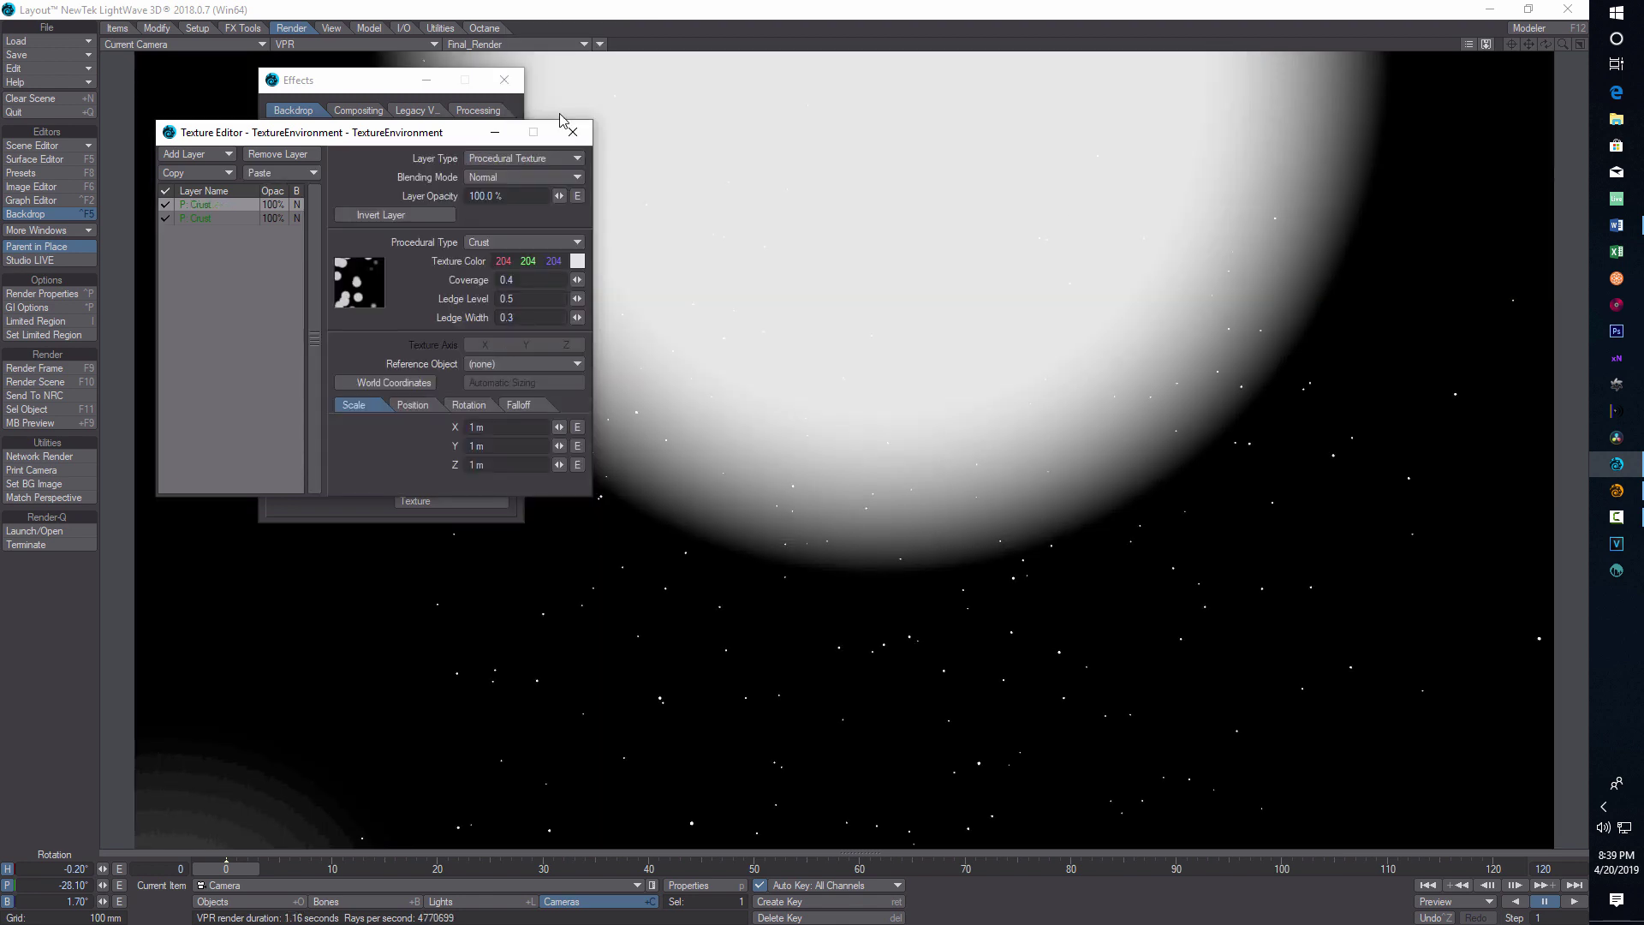
{"action": "left_click", "coordinate": [540, 280]}
{"action": "key", "text": "BackSpace"}
{"action": "type", "text": ".000"}
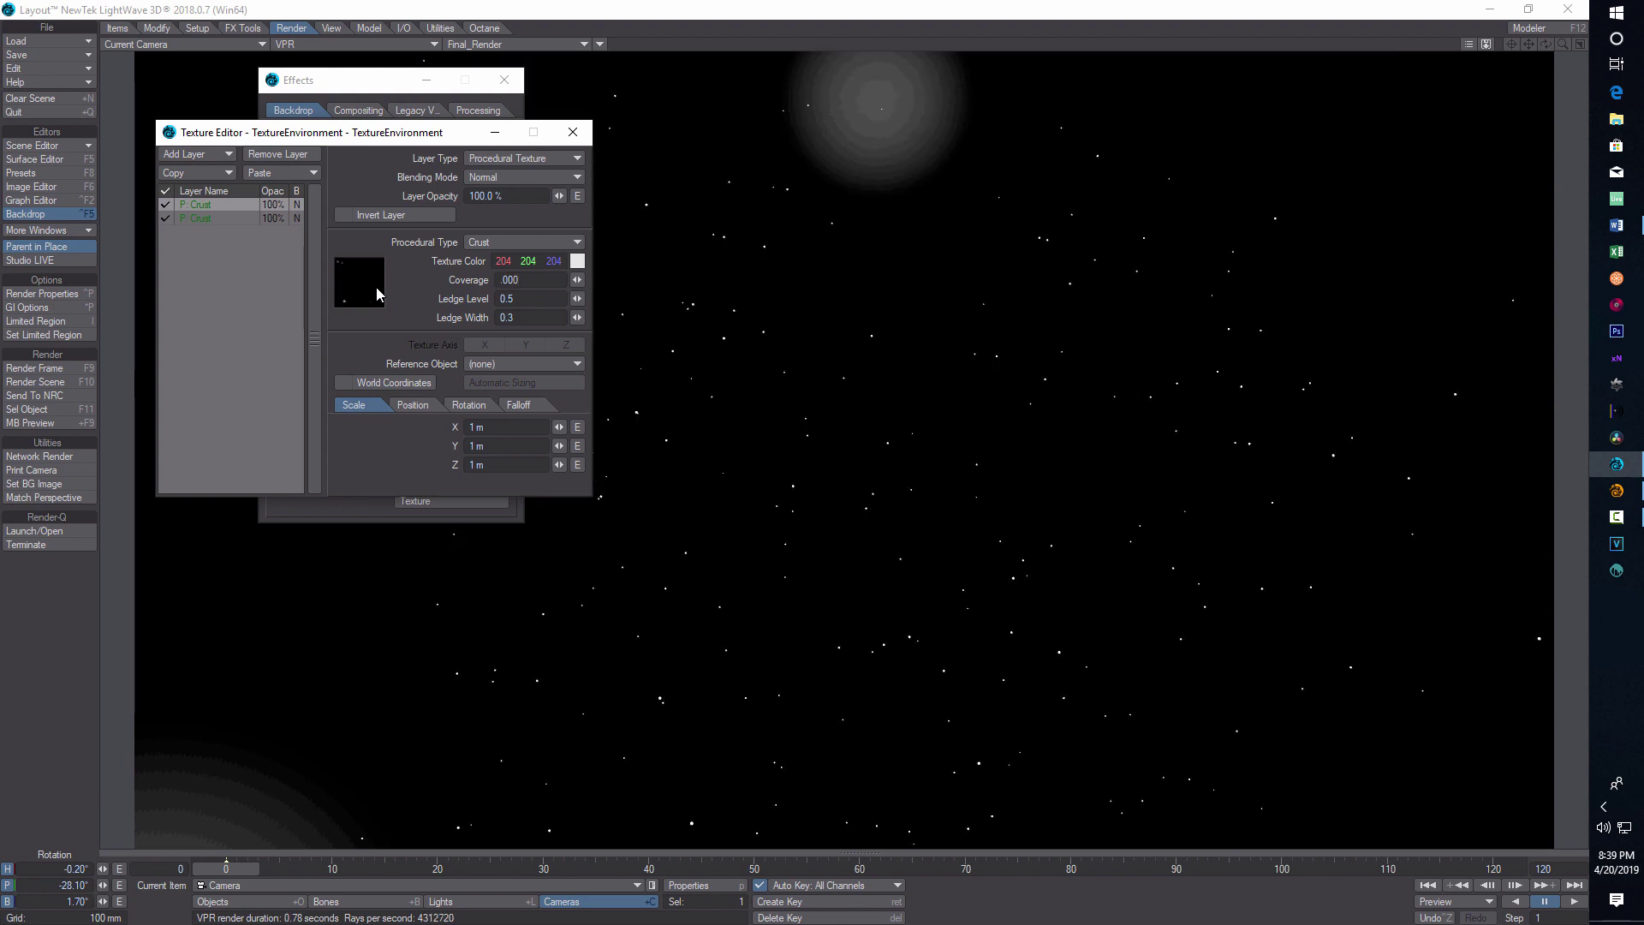
{"action": "type", "text": "9"}
{"action": "left_click", "coordinate": [527, 299]}
{"action": "type", "text": "2"}
{"action": "key", "text": "BackSpace"}
{"action": "type", "text": "1"}
Set the new Crust layer's scale to 10 mm, 10 mm and 20 mm.
{"action": "key", "text": "Tab"}
{"action": "type", "text": "10"}
{"action": "key", "text": "Return"}
{"action": "left_click", "coordinate": [500, 447]}
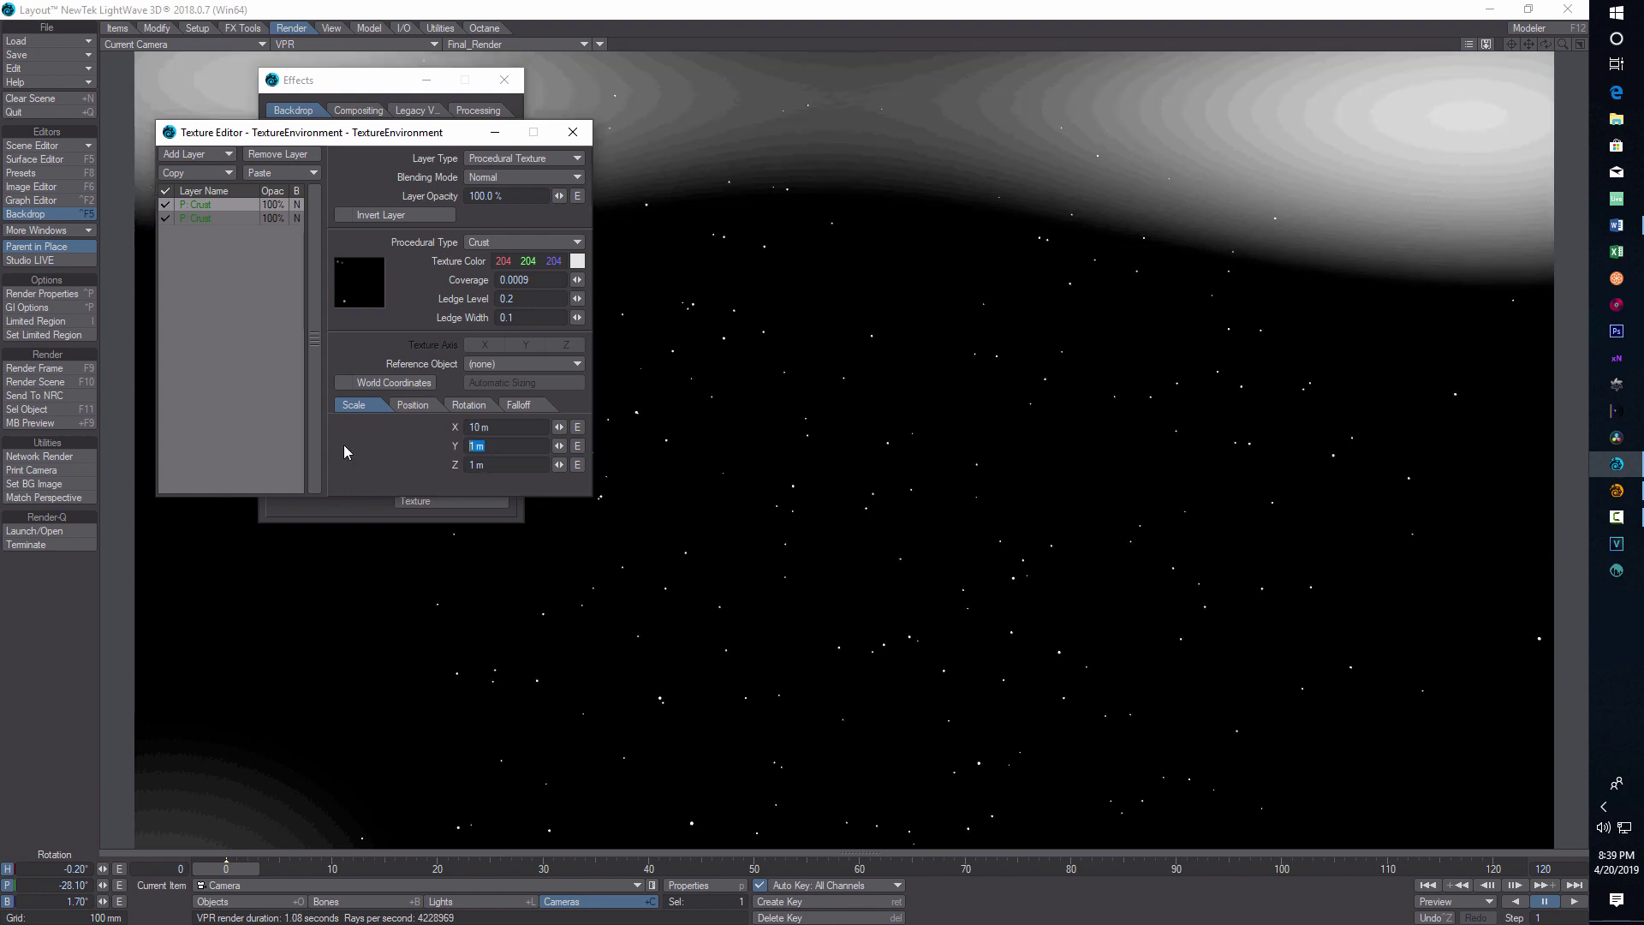
{"action": "type", "text": "10"}
{"action": "key", "text": "Return"}
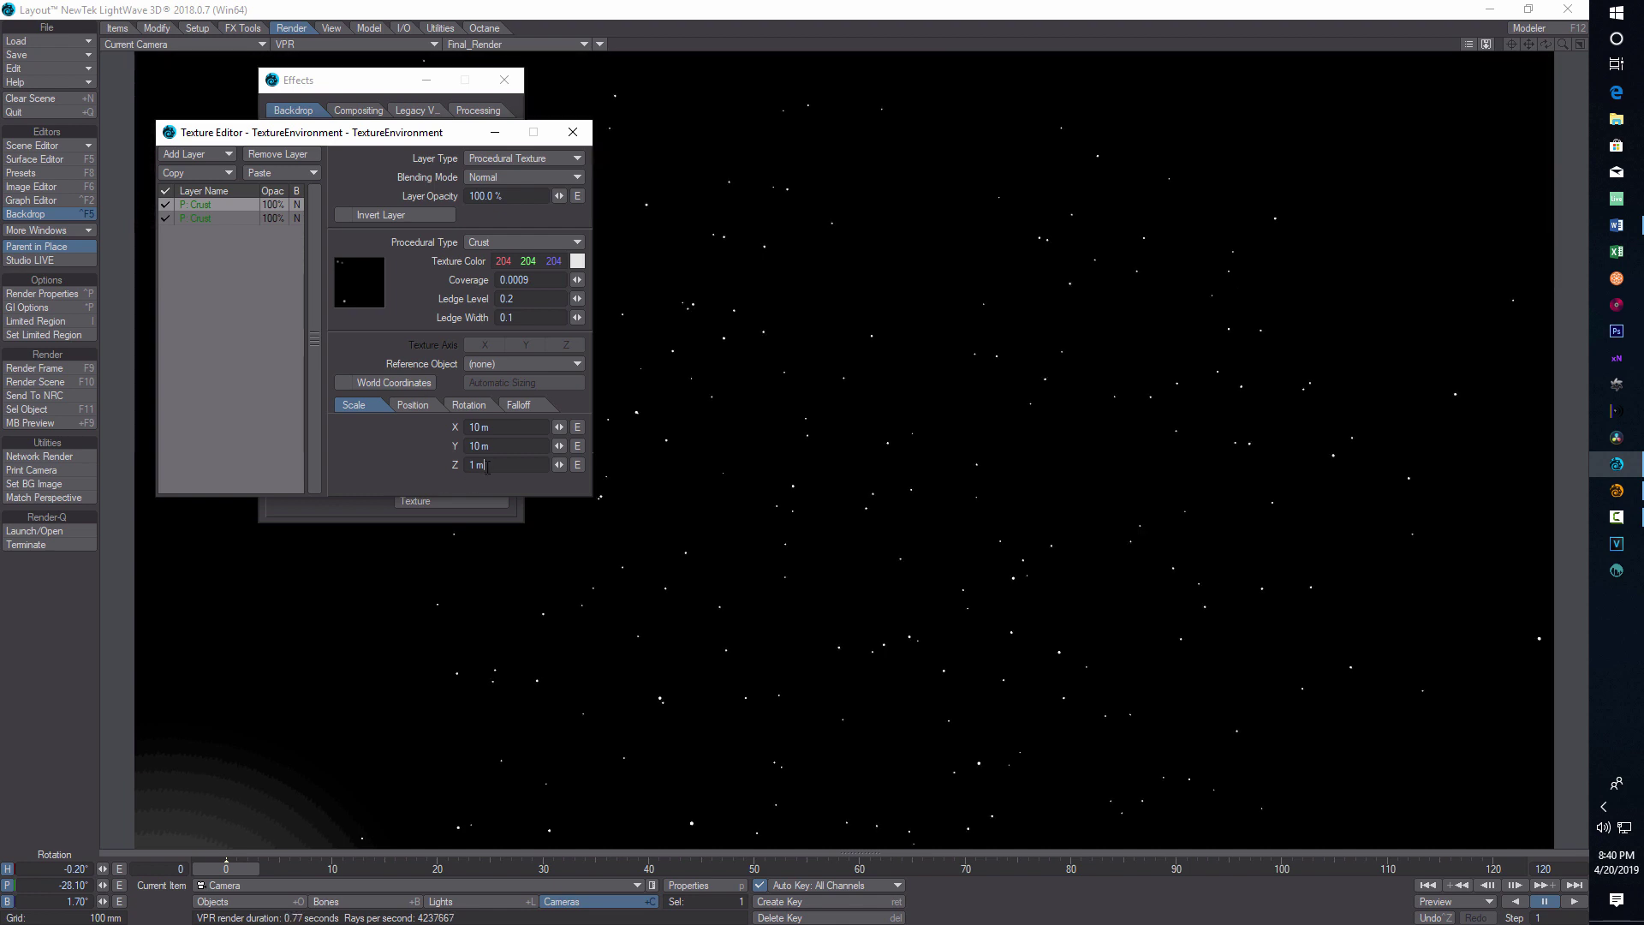
{"action": "left_click", "coordinate": [485, 464]}
{"action": "type", "text": "20"}
{"action": "type", "text": "mm"}
{"action": "left_click", "coordinate": [498, 427]}
{"action": "type", "text": "m"}
{"action": "left_click", "coordinate": [515, 446]}
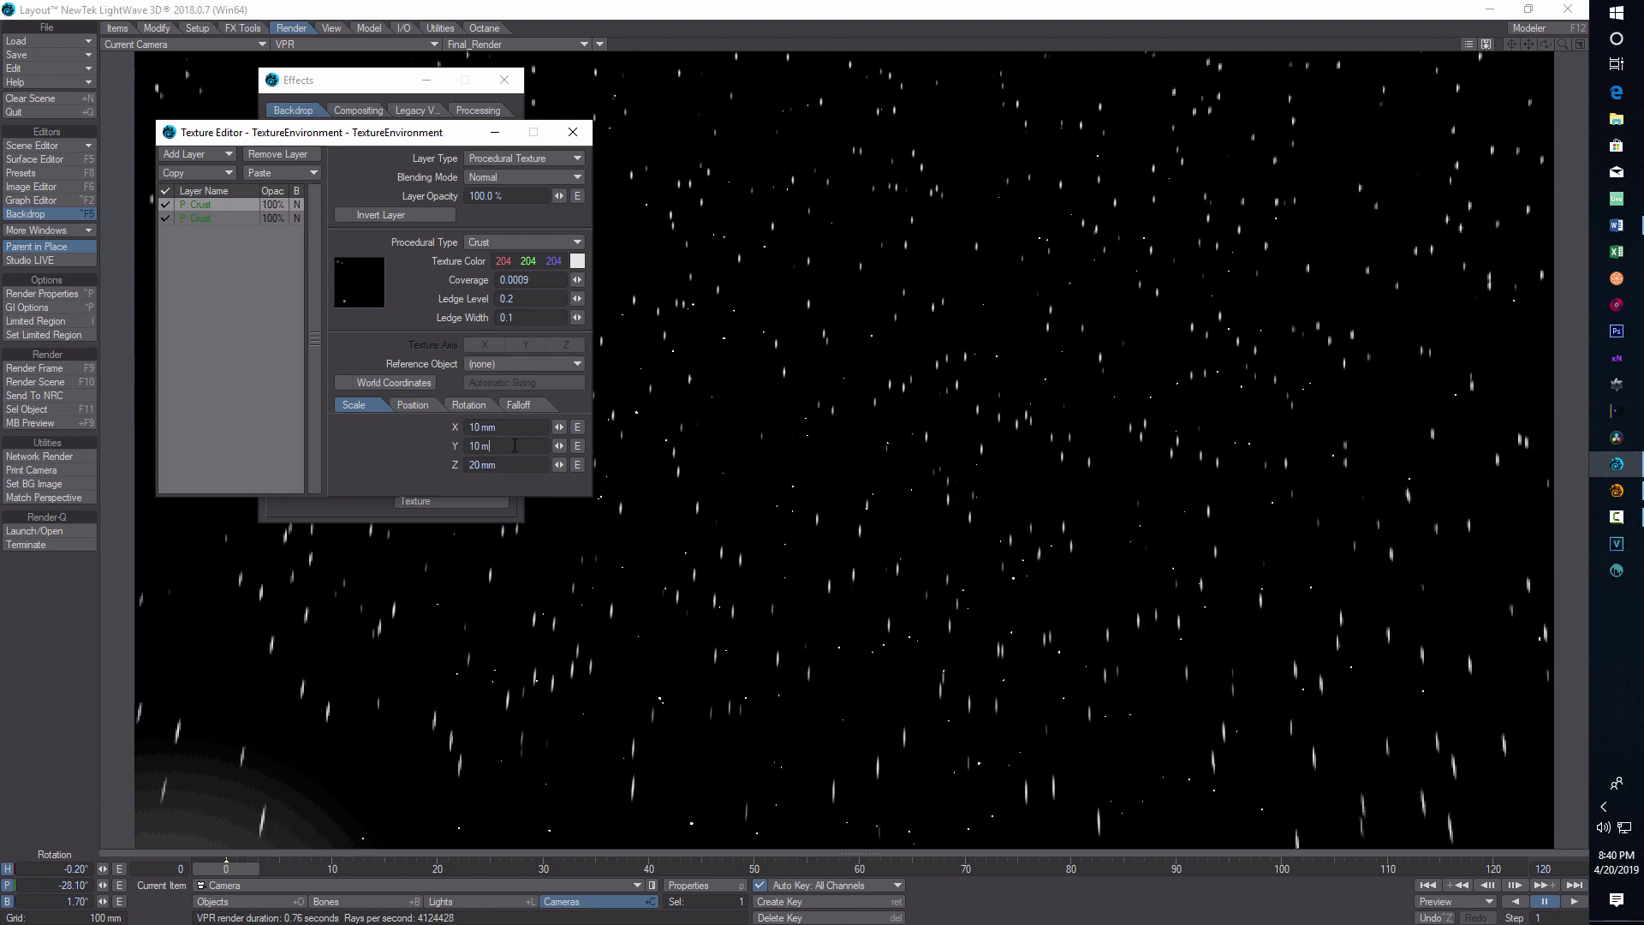
{"action": "type", "text": "m"}
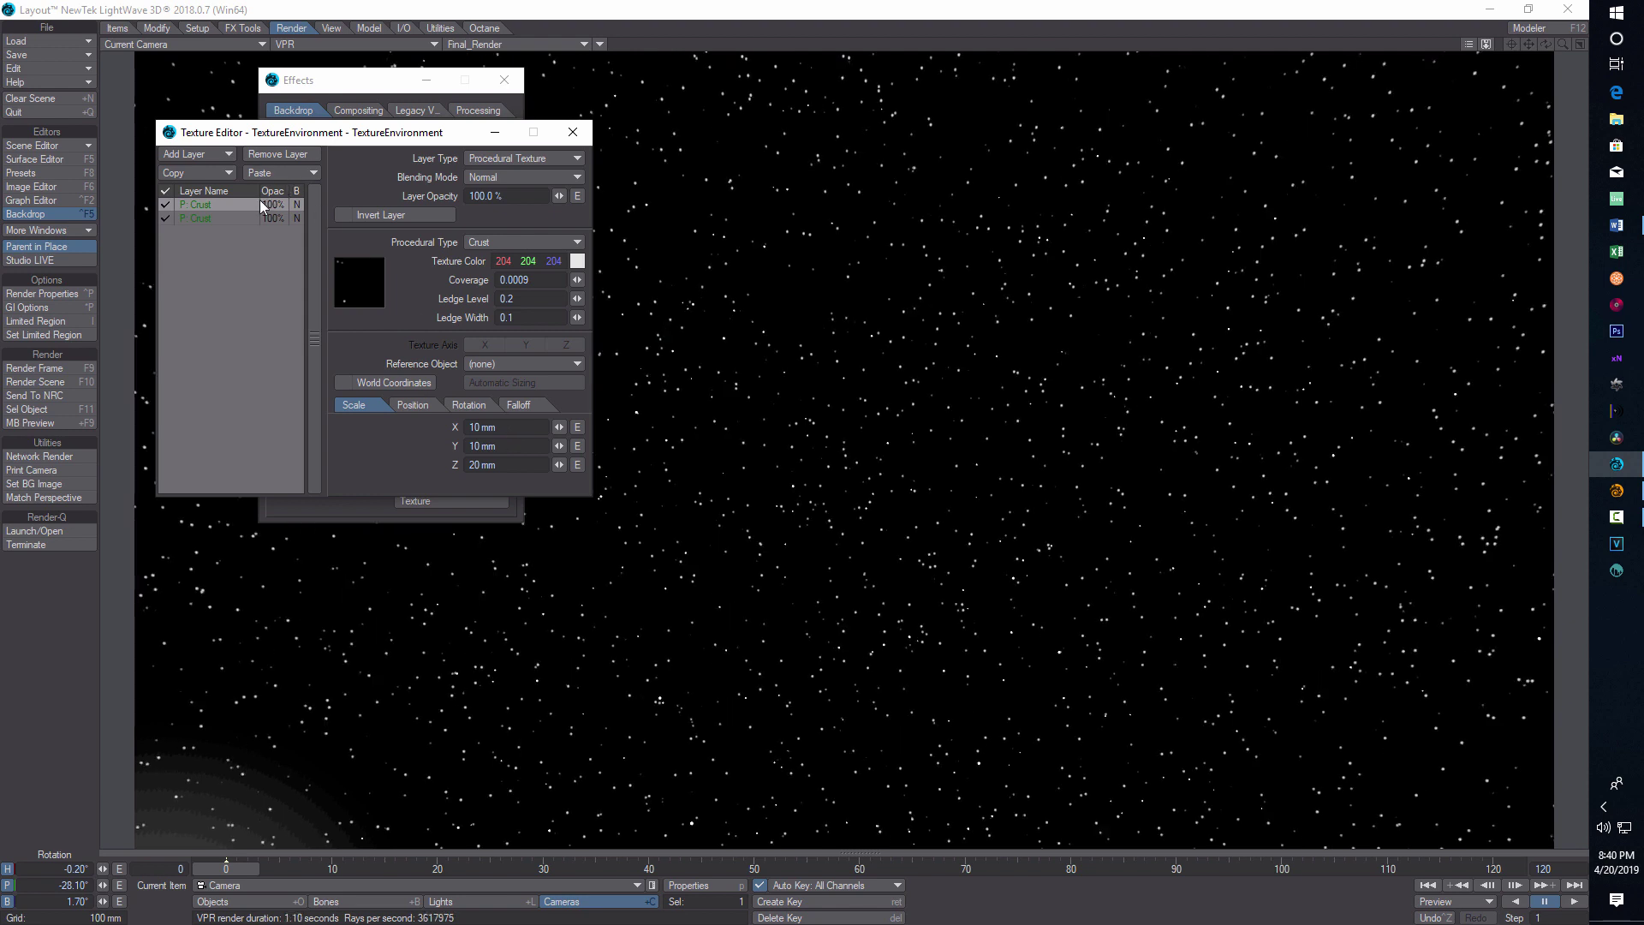
Make the other Crust layer pure white and close the texture and effects windows.
{"action": "left_click", "coordinate": [220, 217]}
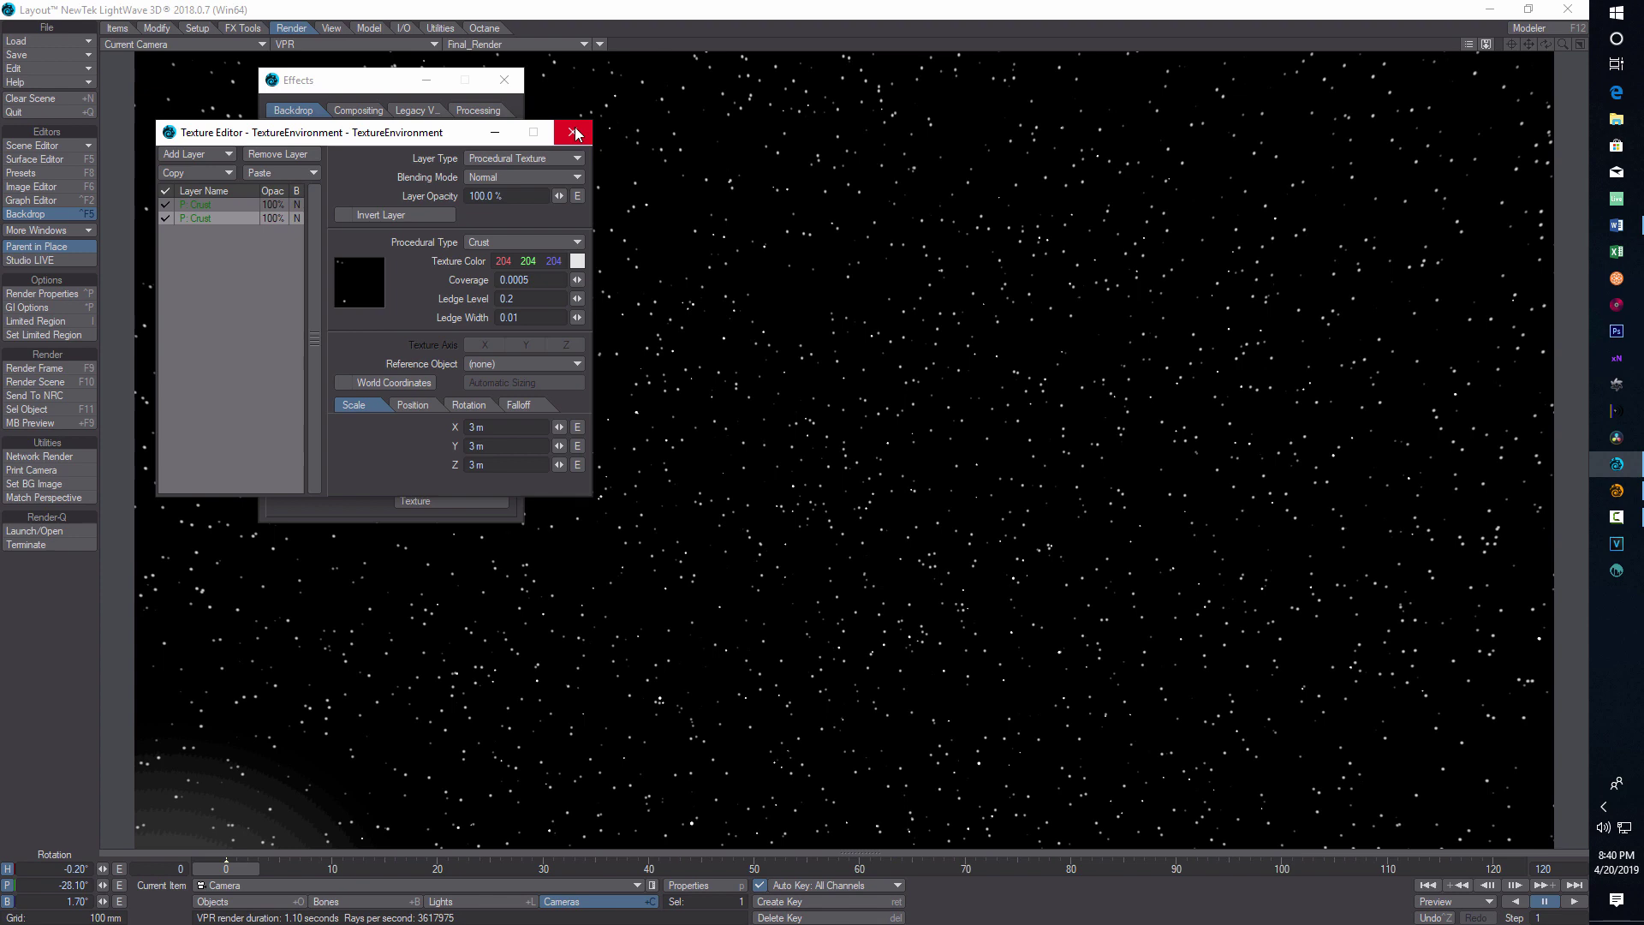
{"action": "left_click", "coordinate": [578, 260]}
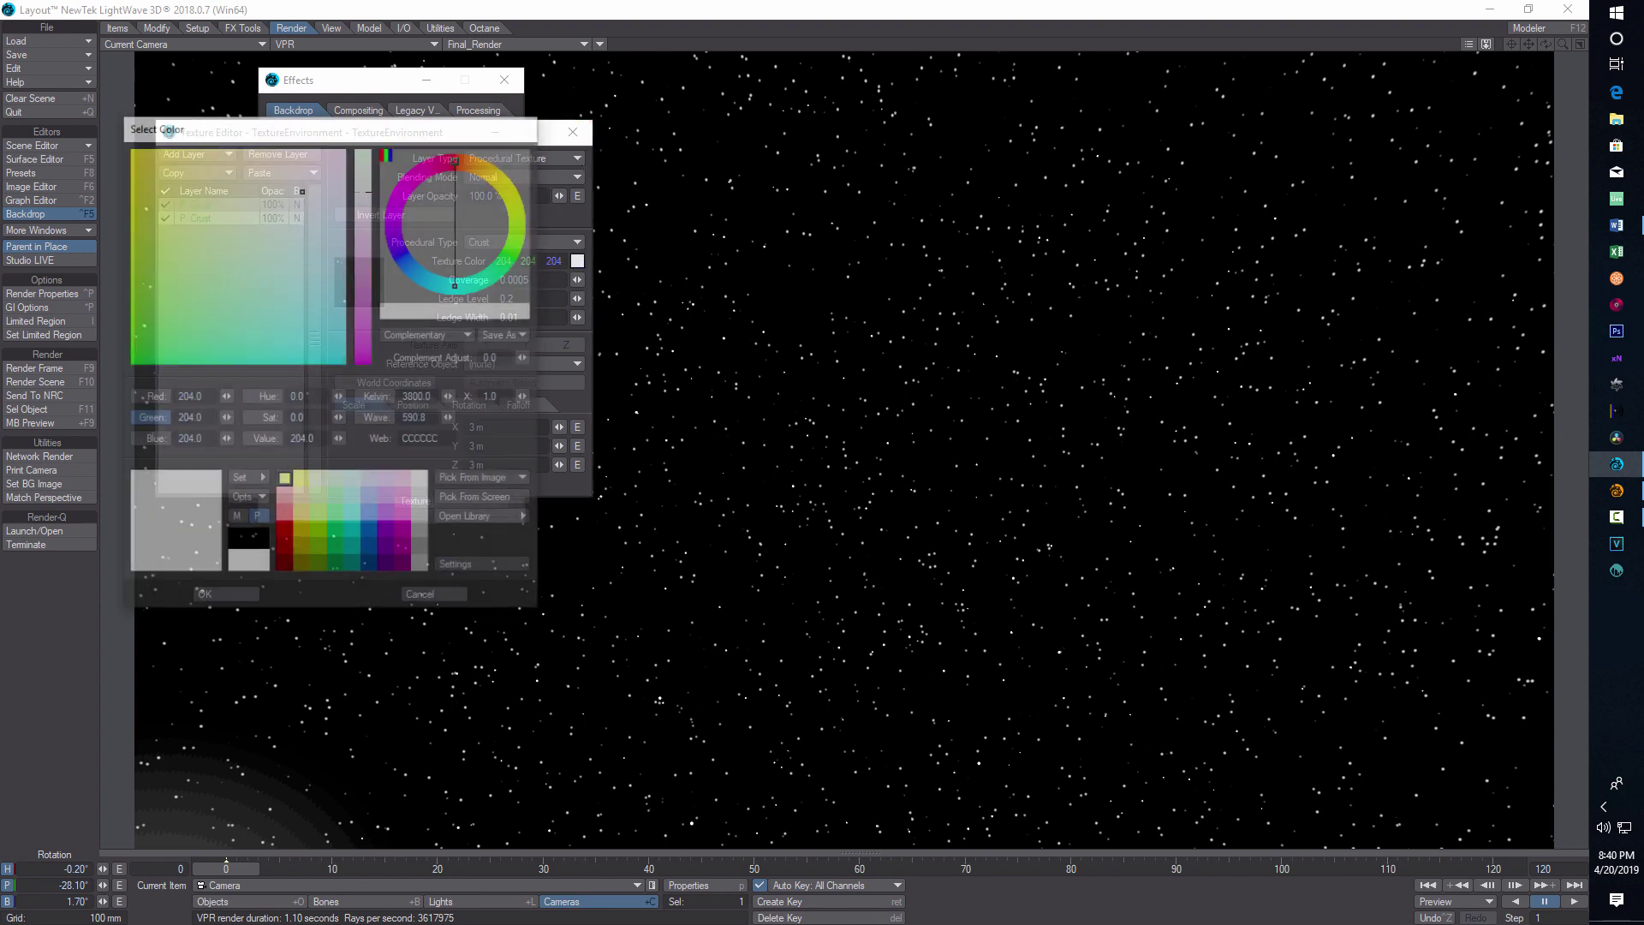
{"action": "left_click", "coordinate": [226, 598]}
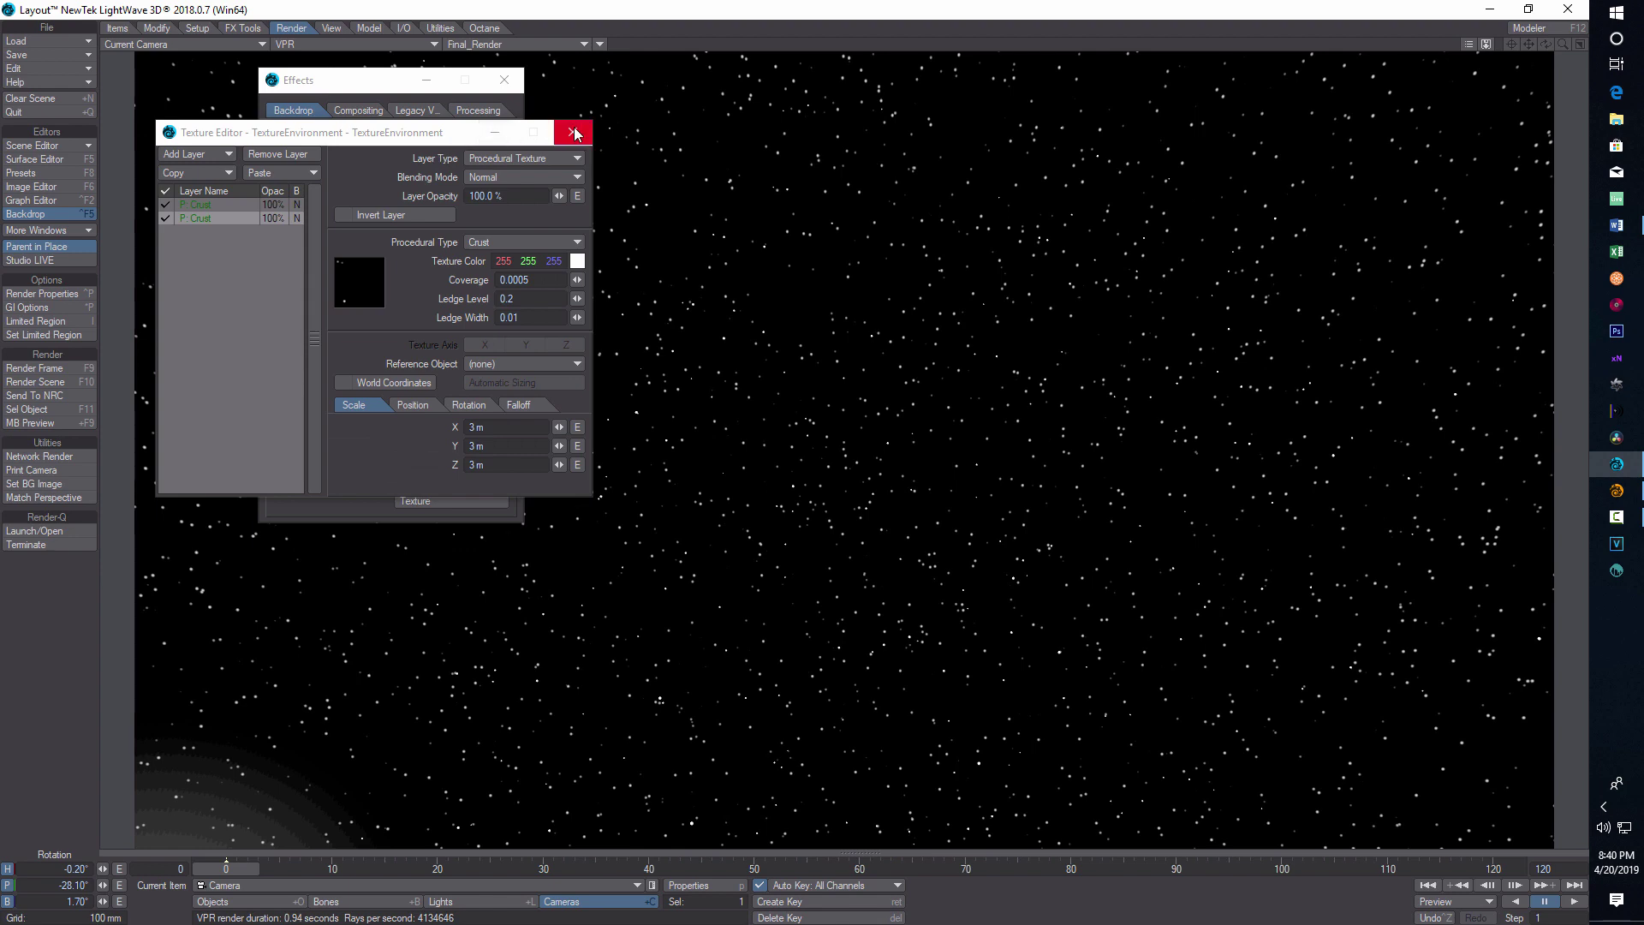
{"action": "left_click", "coordinate": [573, 132]}
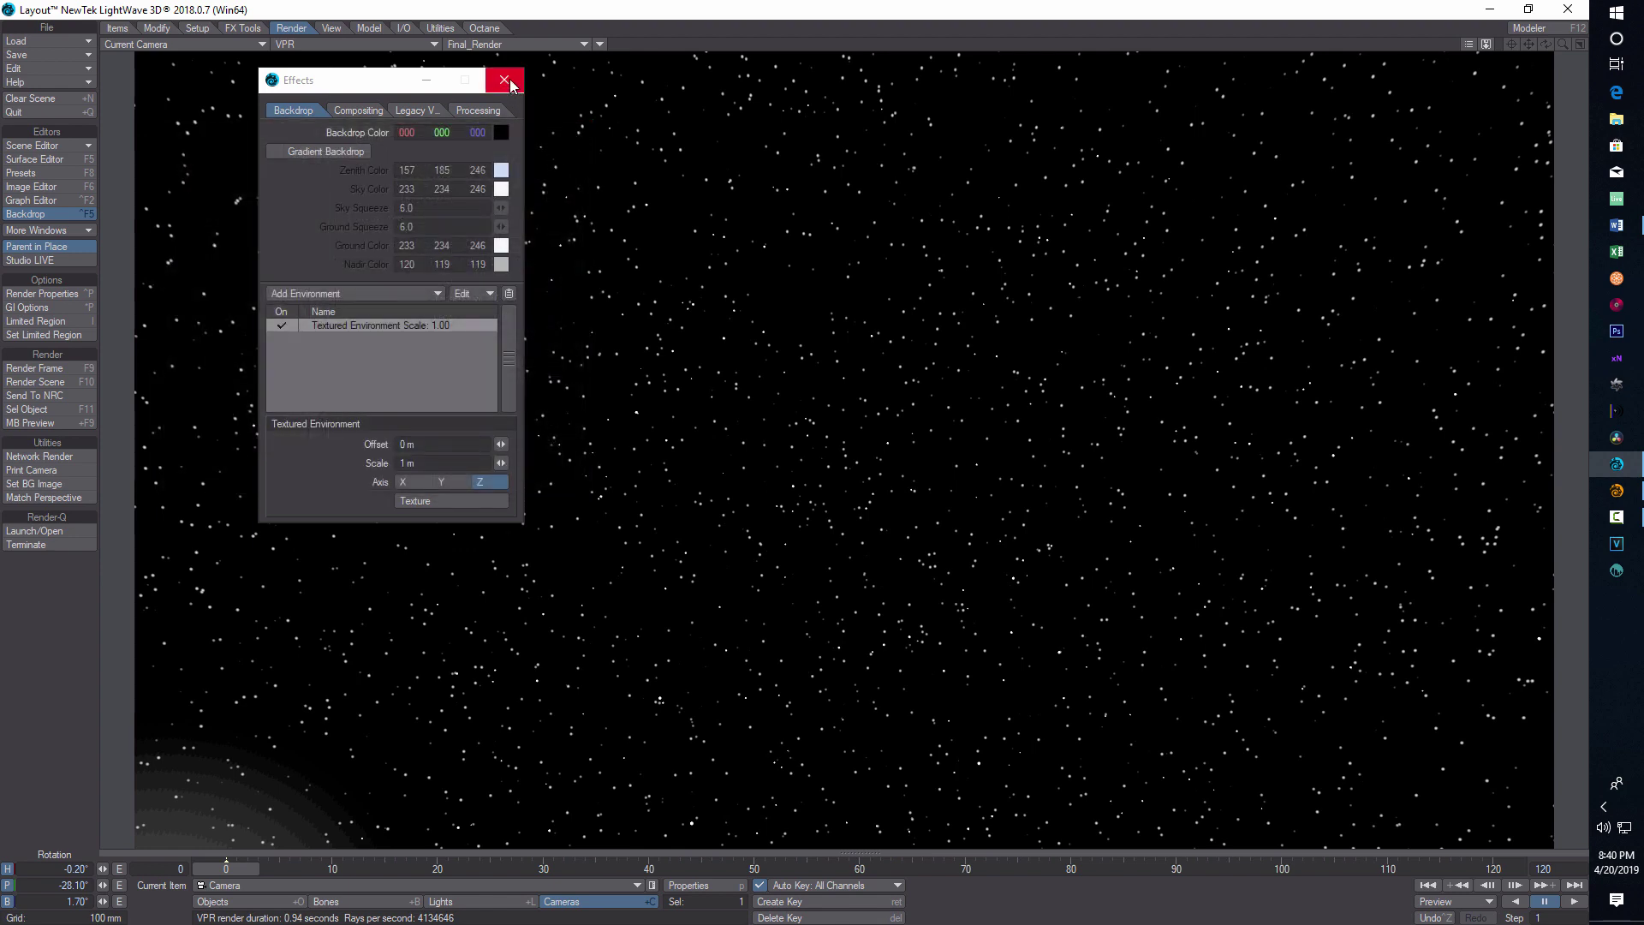
{"action": "left_click", "coordinate": [505, 80]}
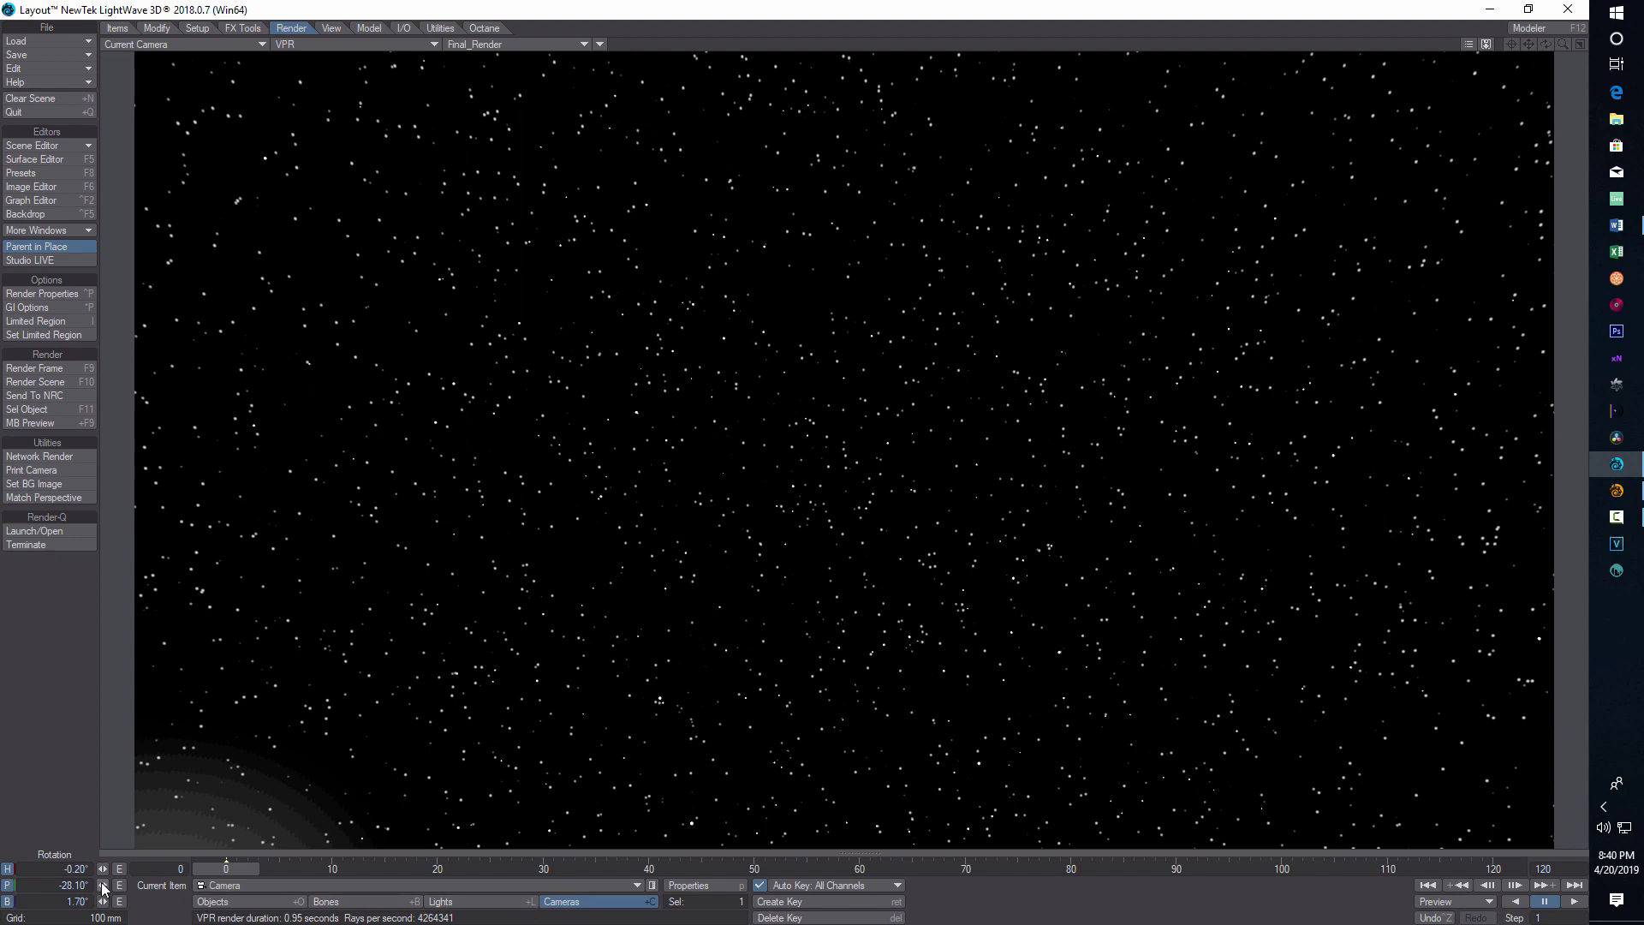
{"action": "left_click", "coordinate": [102, 869]}
Turn the camera to heading 5.5° and reopen the Backdrop effects settings.
{"action": "mouse_move", "coordinate": [103, 869]}
{"action": "left_mouse_down"}
{"action": "mouse_move", "coordinate": [133, 869]}
{"action": "mouse_move", "coordinate": [91, 885]}
{"action": "left_mouse_up"}
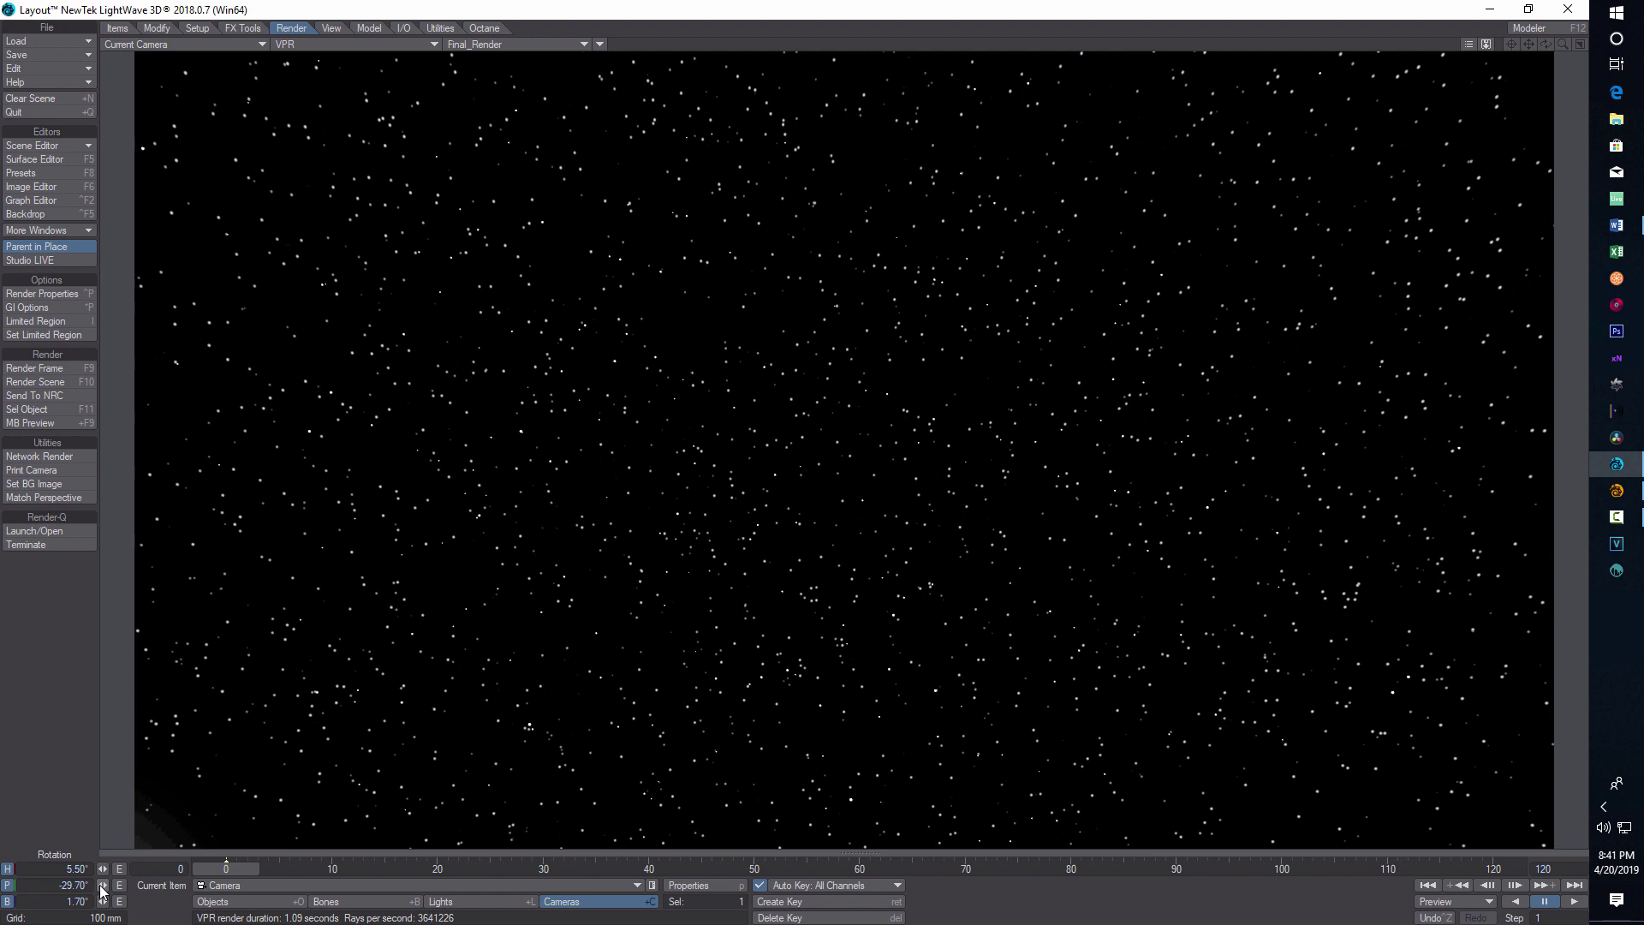
{"action": "left_click", "coordinate": [58, 213]}
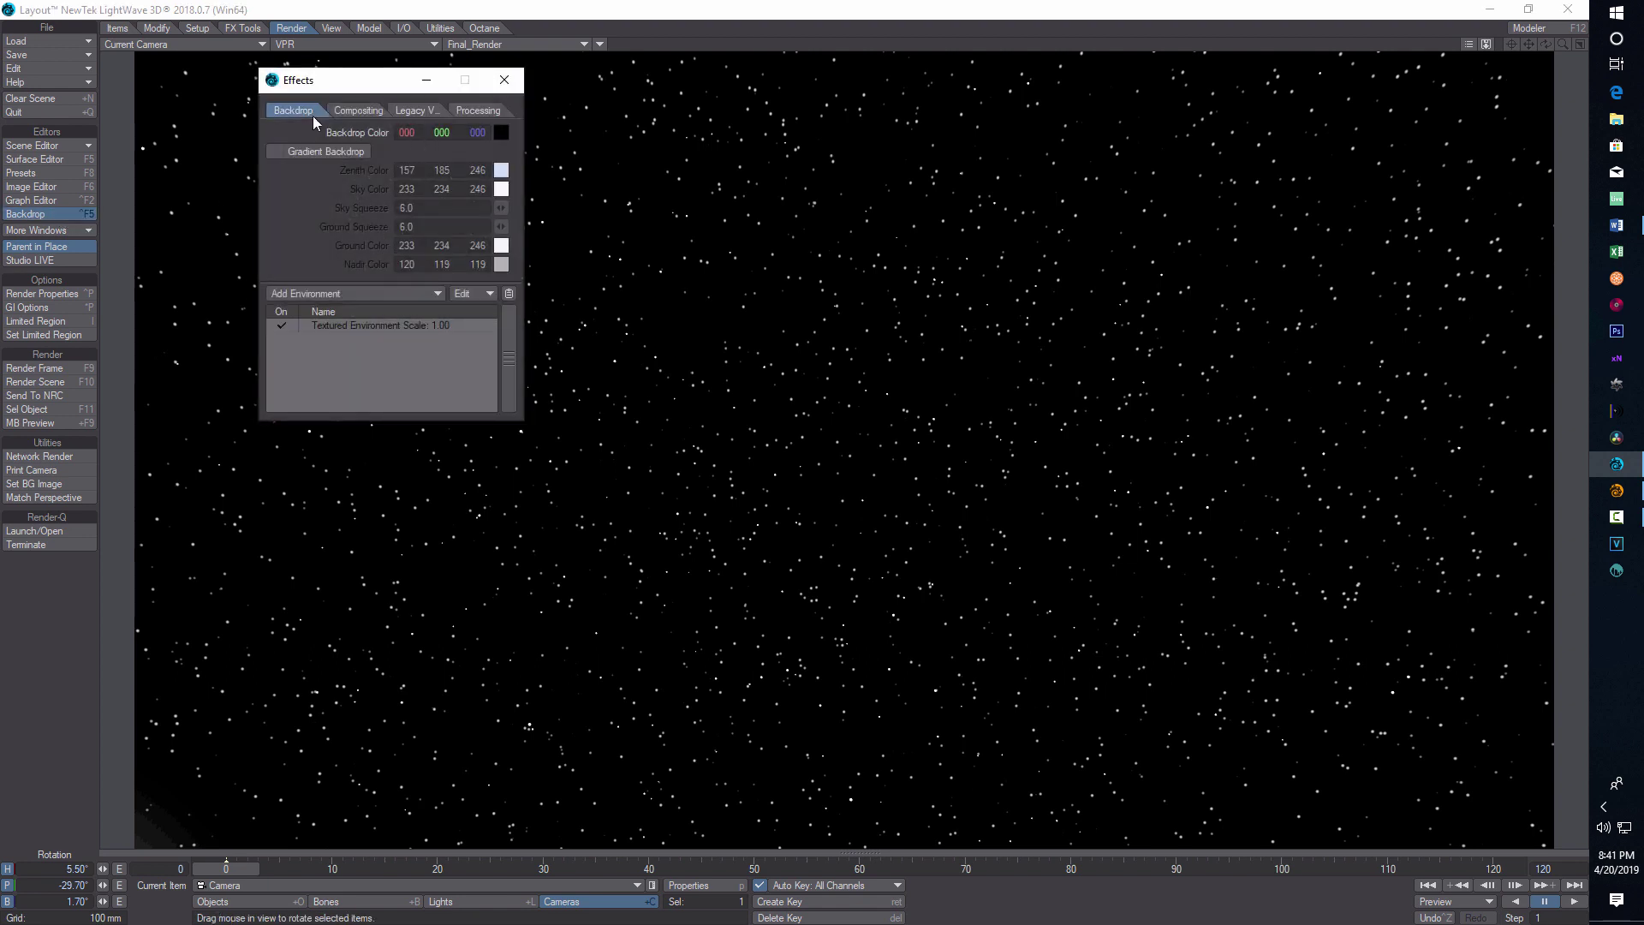
Add a procedural Turbulence layer to the Textured Environment at 3.5% opacity.
{"action": "left_click", "coordinate": [386, 325]}
{"action": "left_click", "coordinate": [438, 500]}
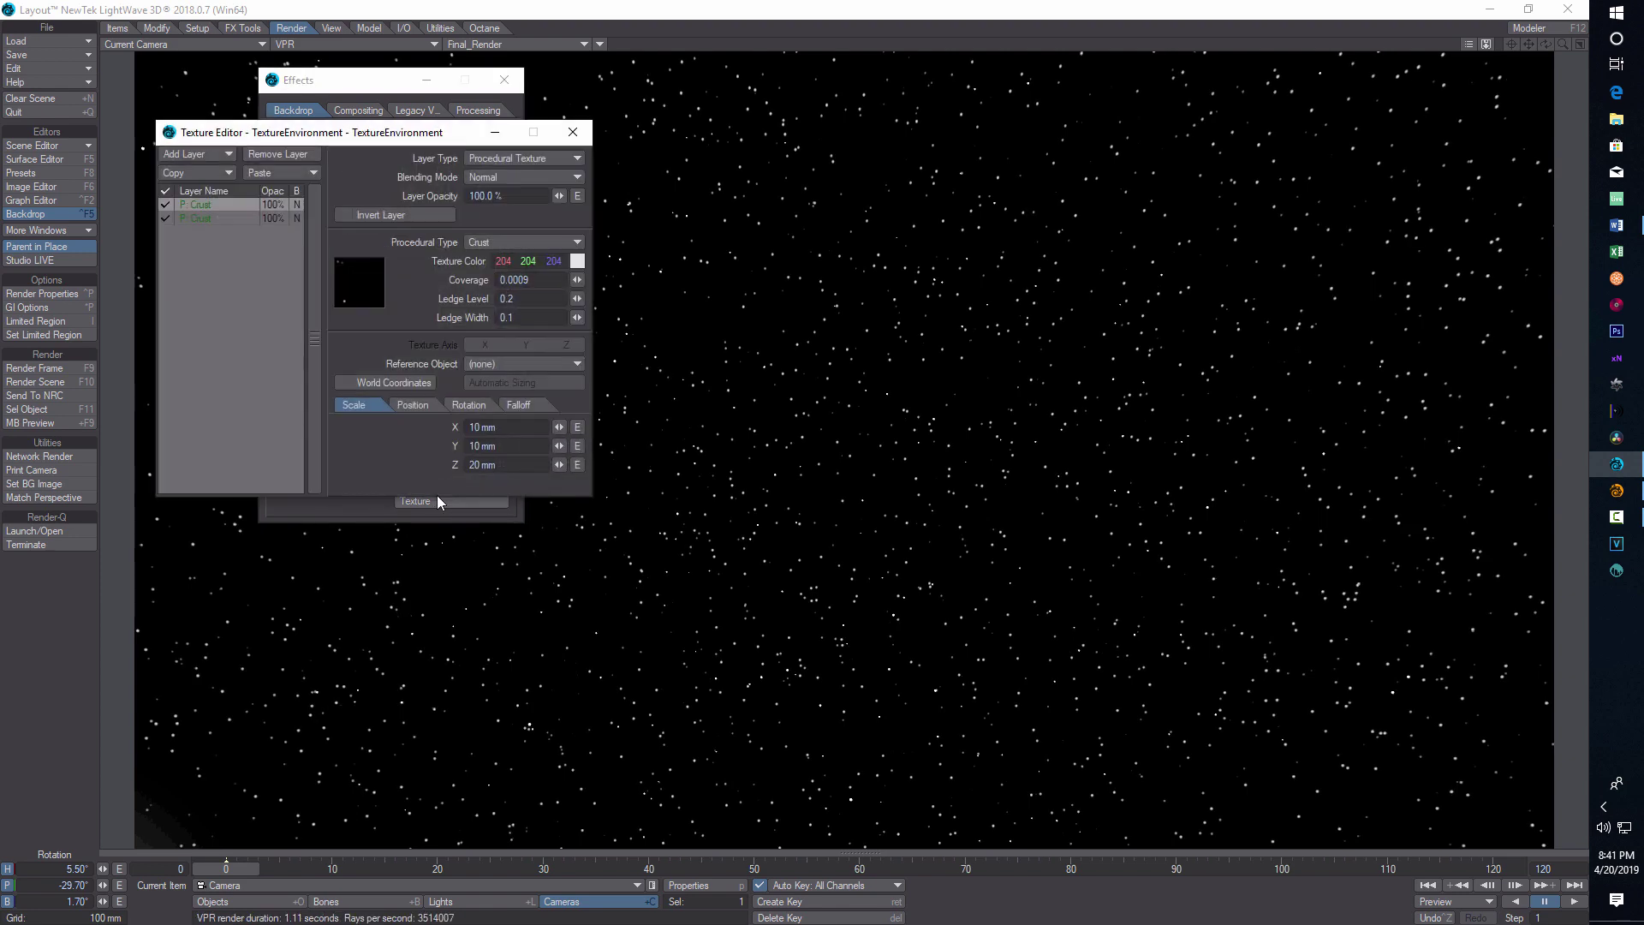
{"action": "left_click", "coordinate": [225, 154]}
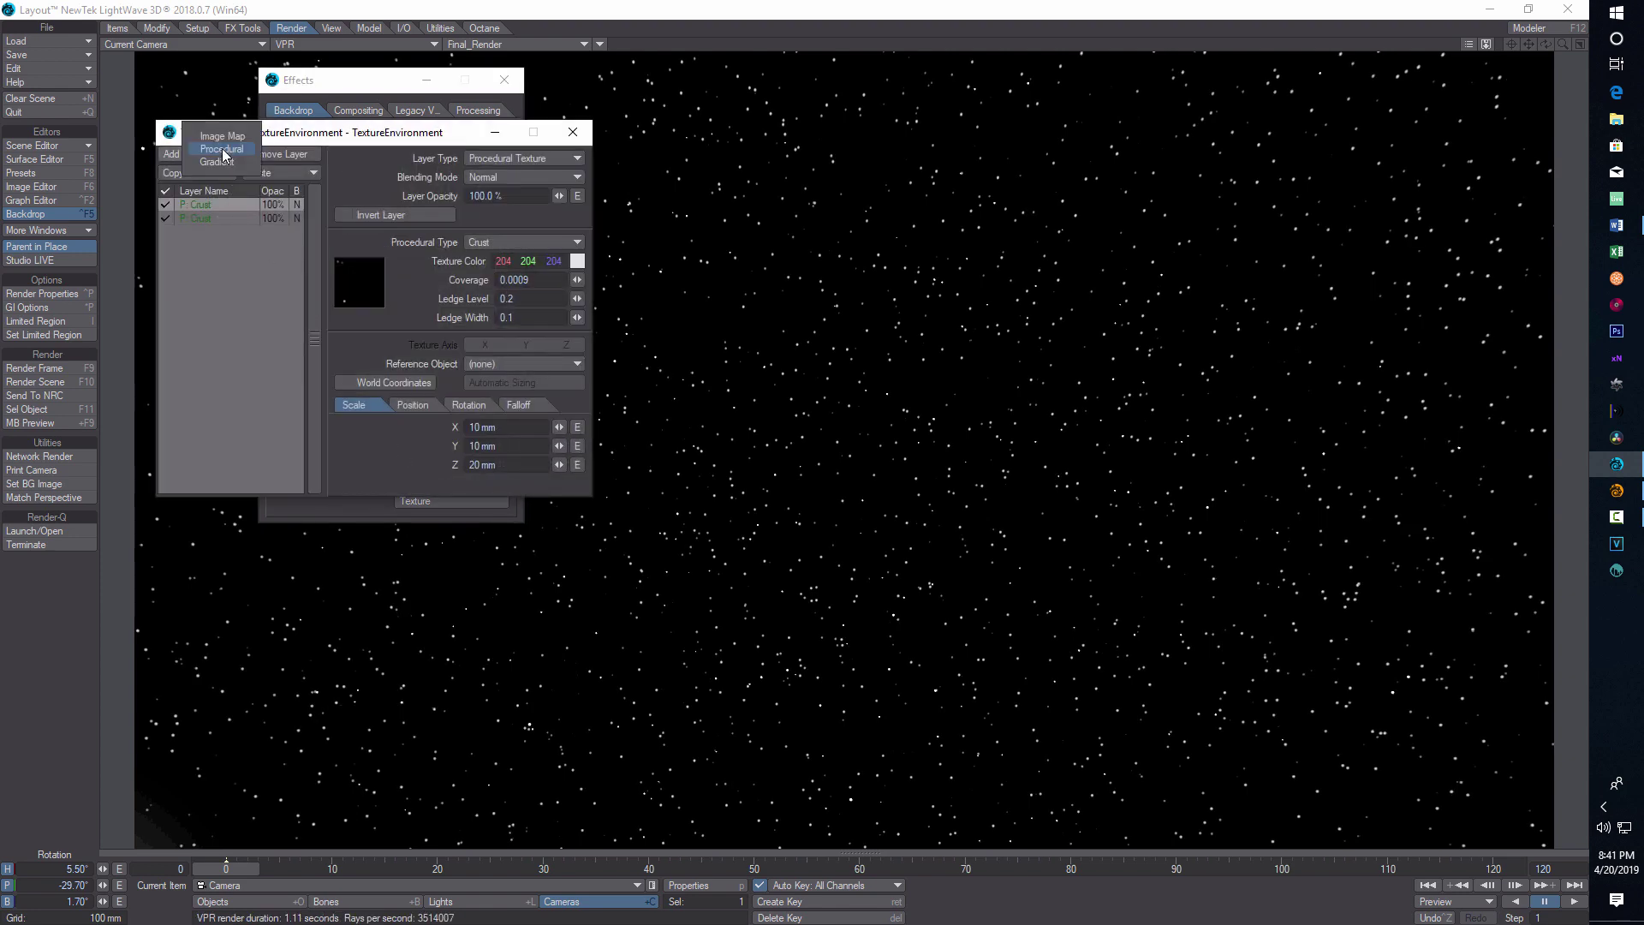
{"action": "left_click", "coordinate": [230, 141]}
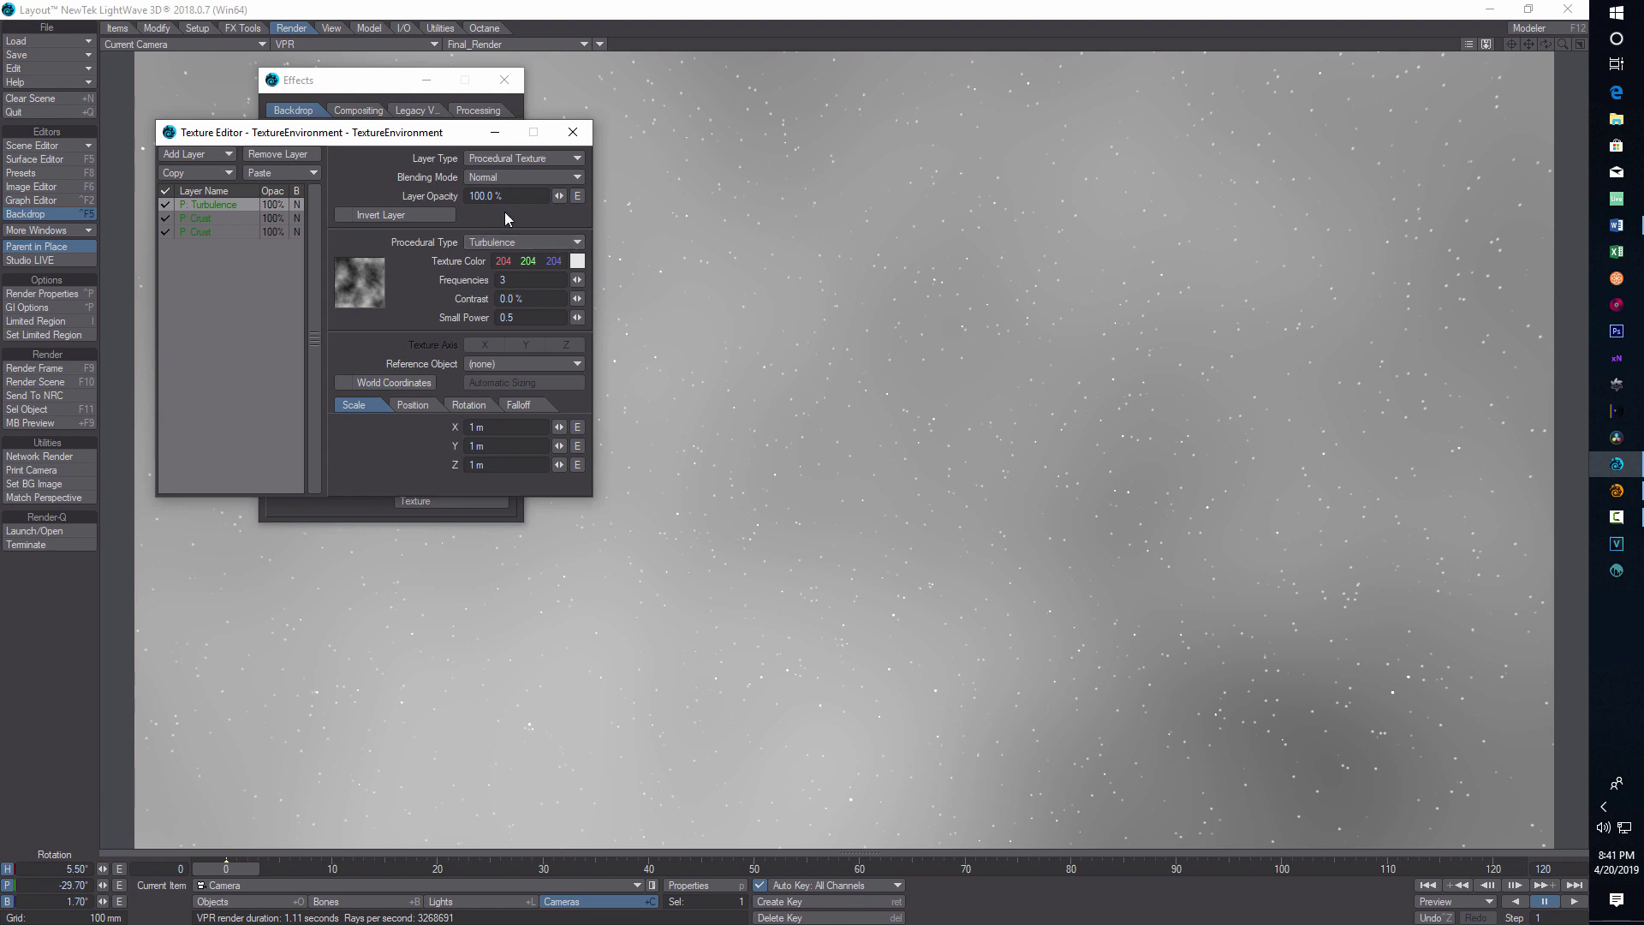
{"action": "left_click_drag", "start_coordinate": [503, 196], "coordinate": [366, 197]}
{"action": "type", "text": "3.5"}
{"action": "key", "text": "Return"}
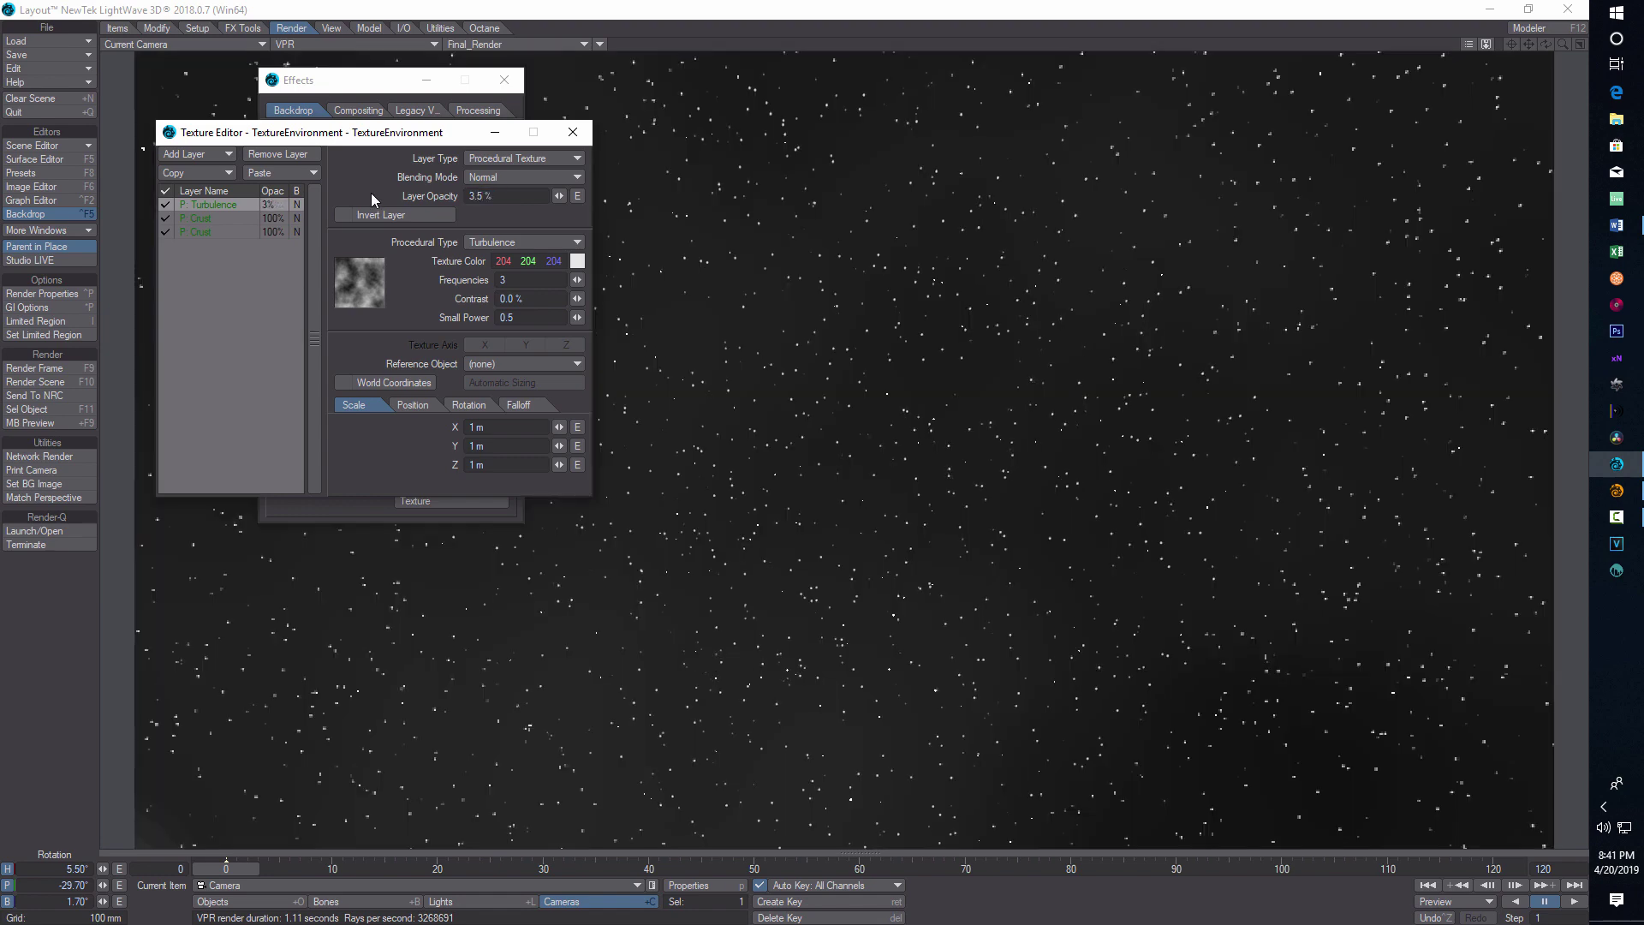
Give the Turbulence layer deep blue colour 0/31/127 and 20% contrast.
{"action": "left_click", "coordinate": [579, 261]}
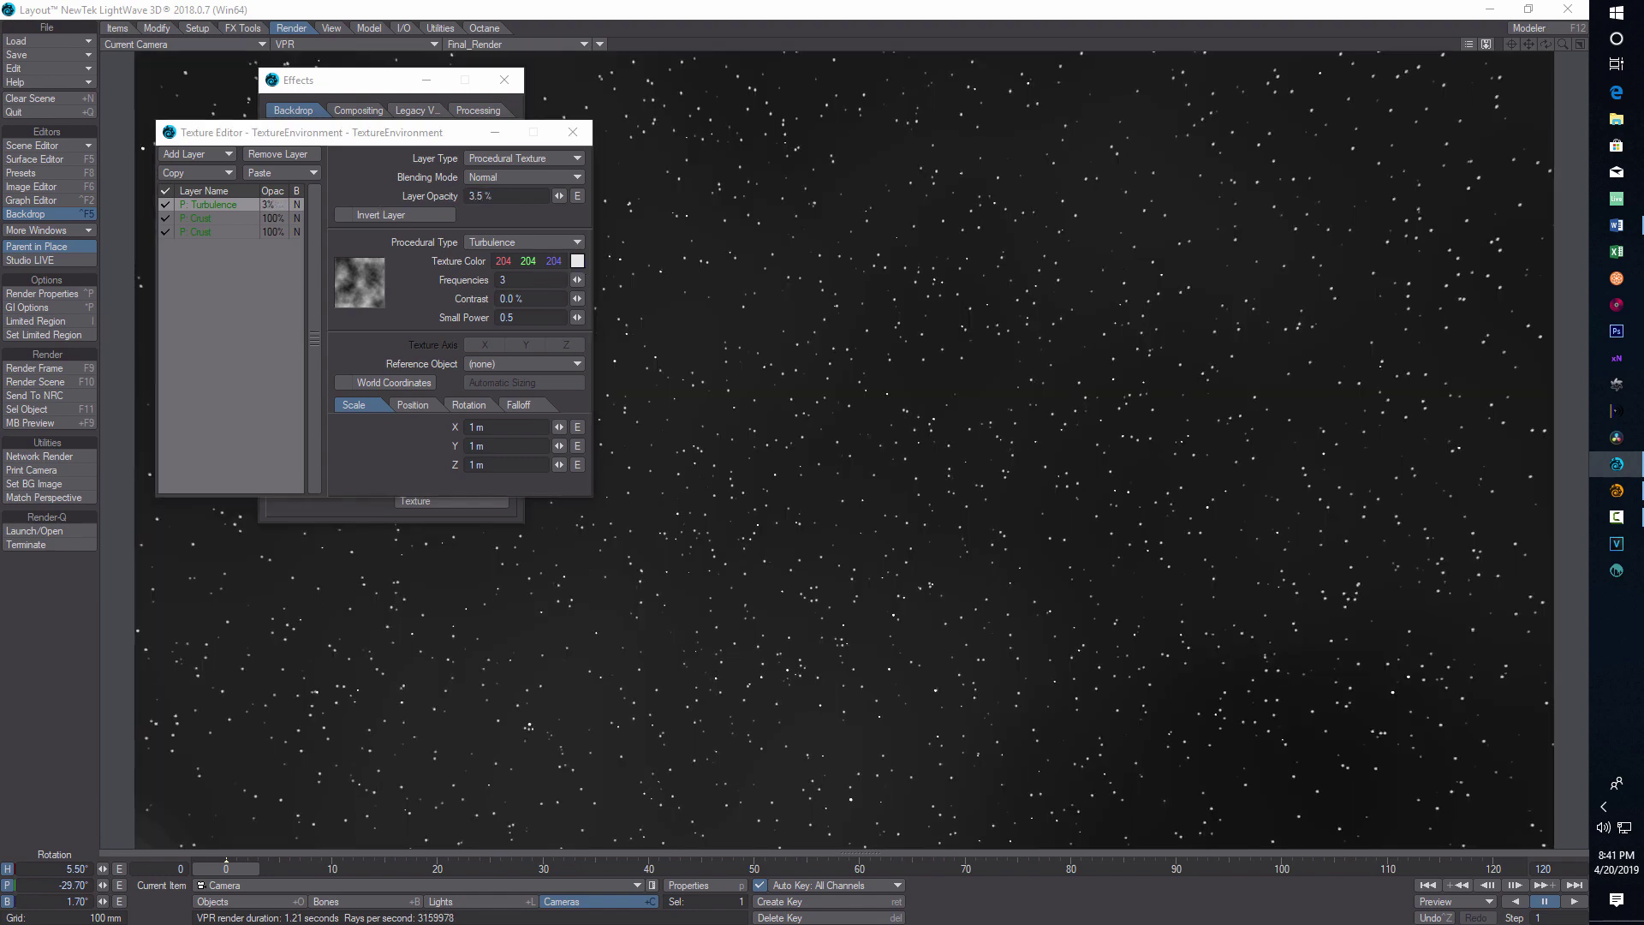
{"action": "left_click", "coordinate": [370, 550]}
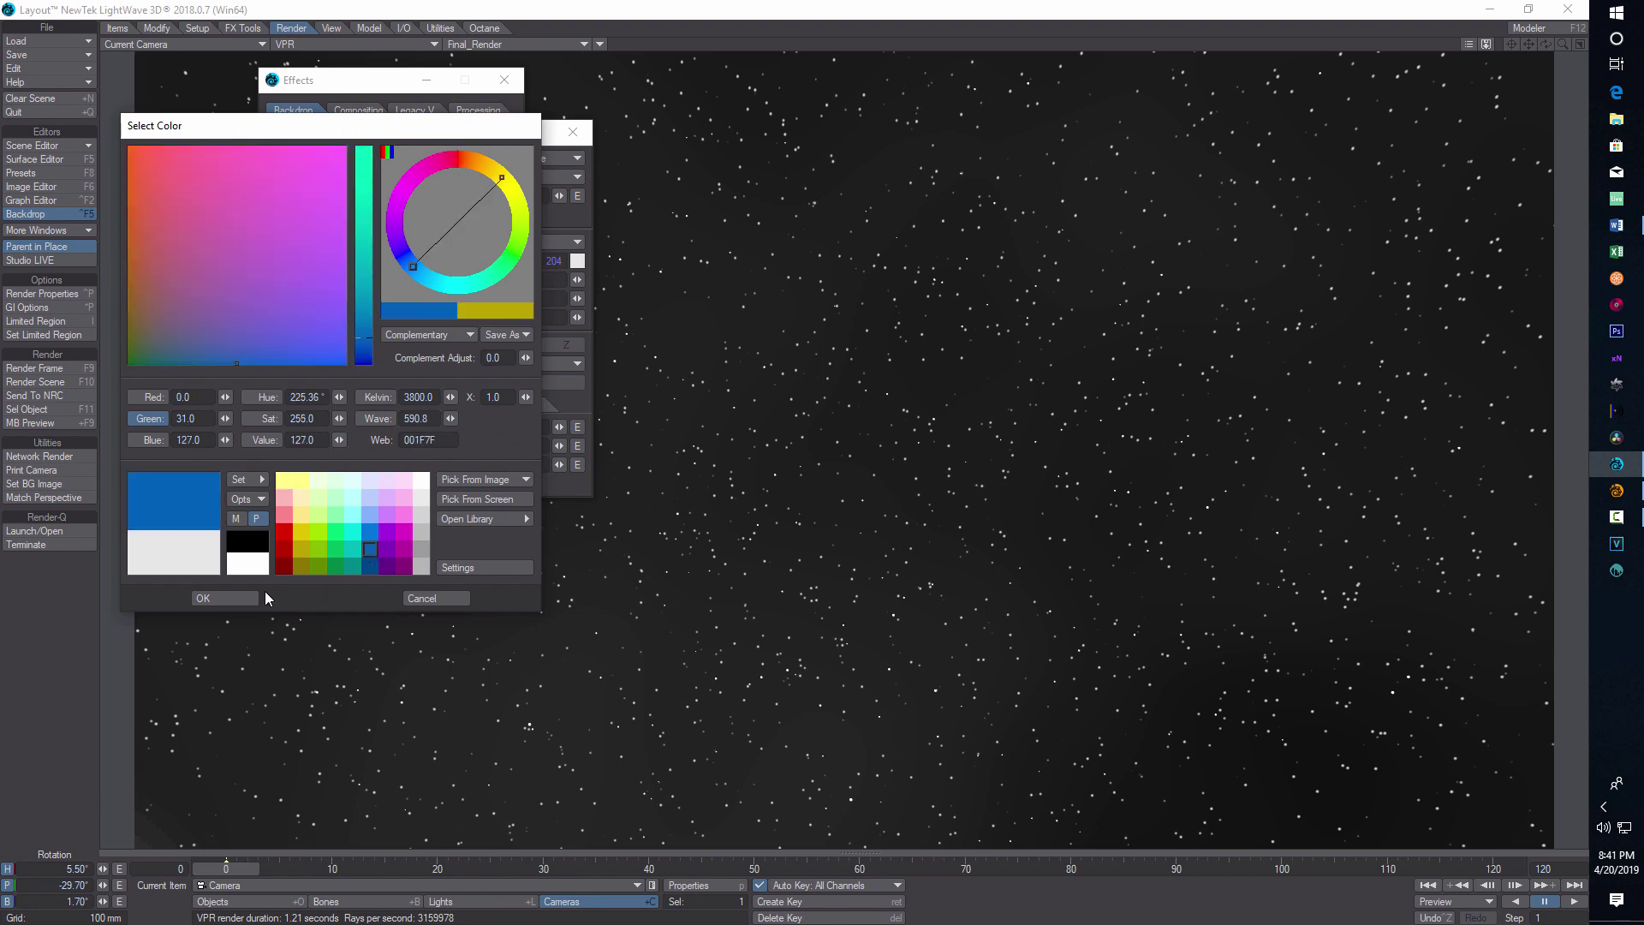
{"action": "left_click", "coordinate": [250, 599]}
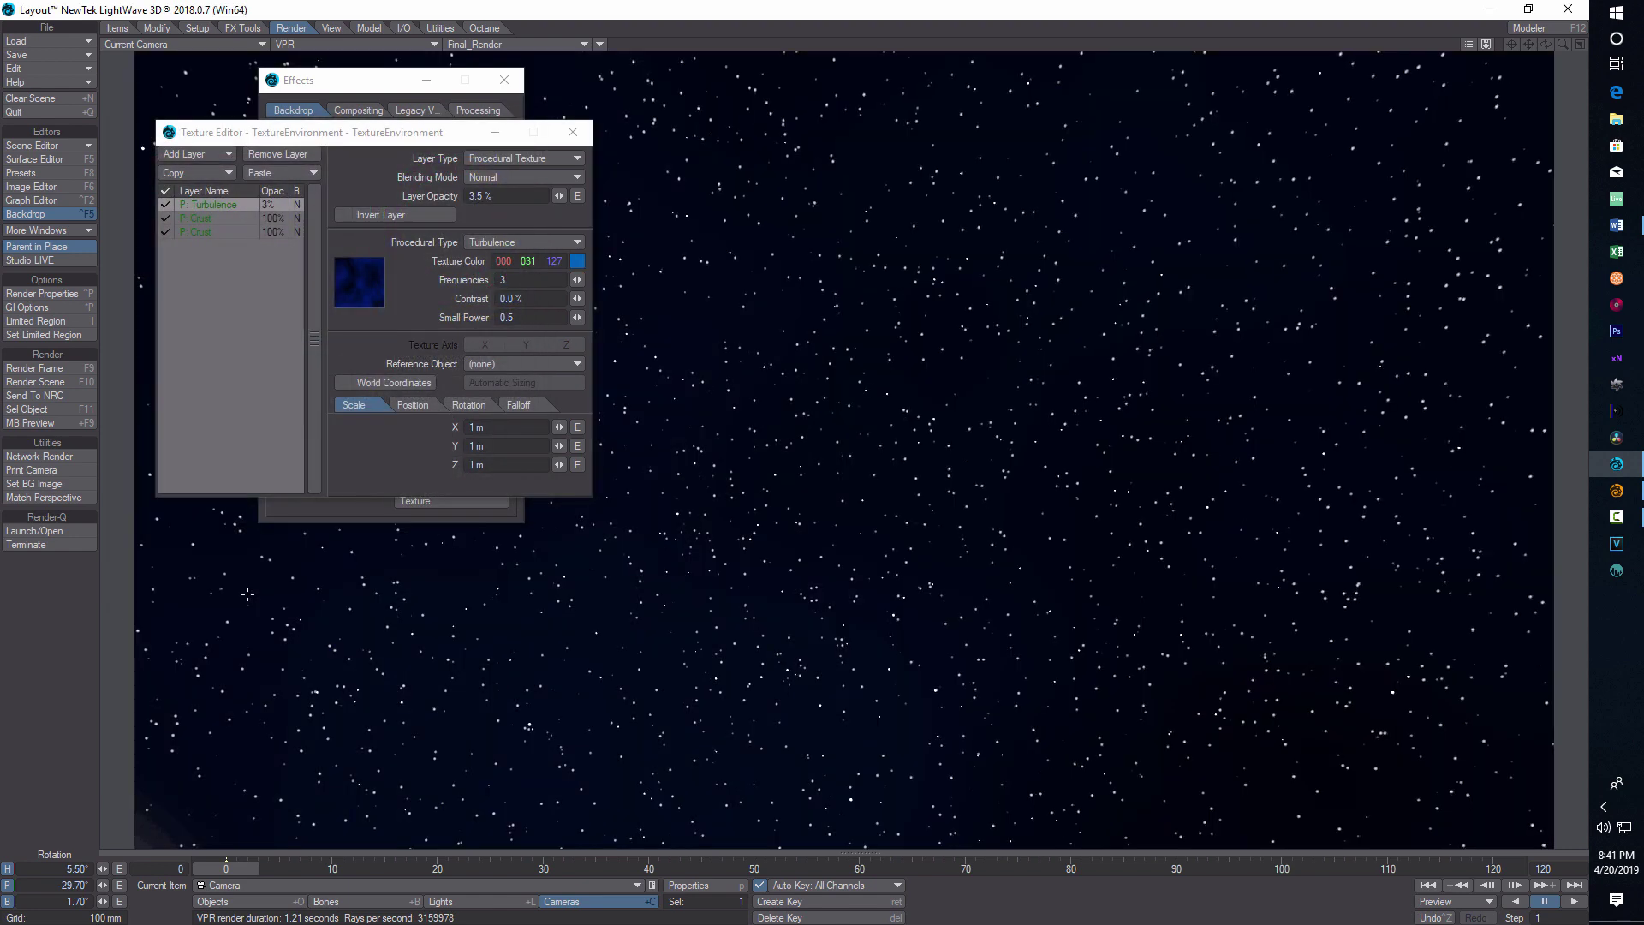
{"action": "left_click", "coordinate": [535, 298]}
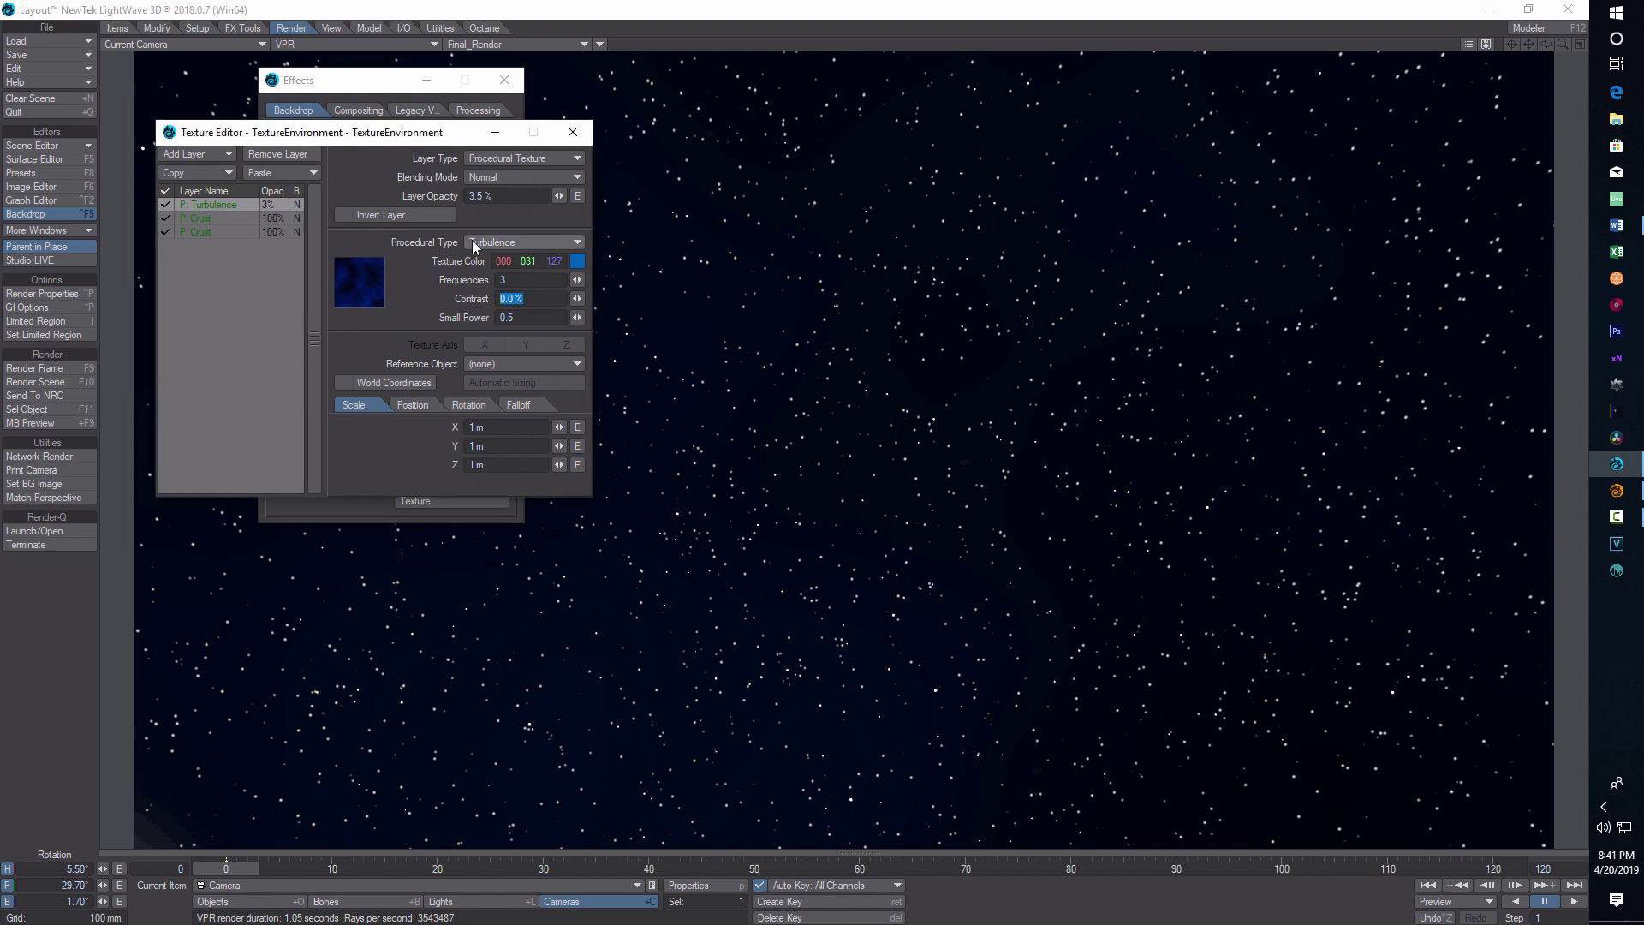
{"action": "type", "text": "20"}
{"action": "key", "text": "Tab"}
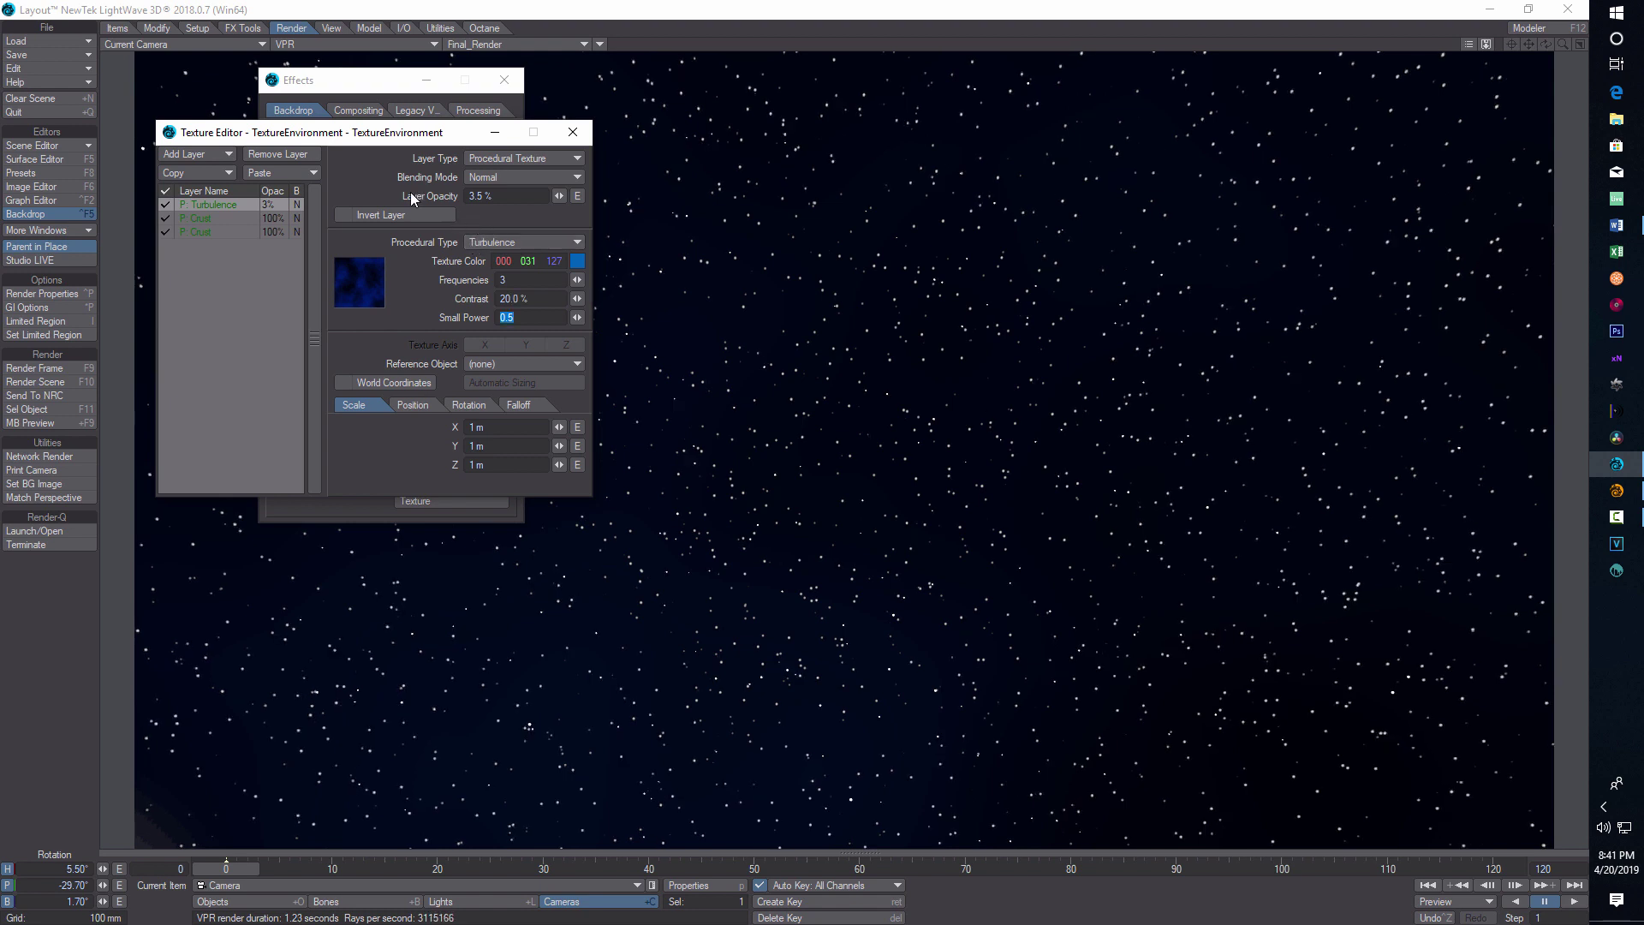
{"action": "left_click", "coordinate": [209, 154]}
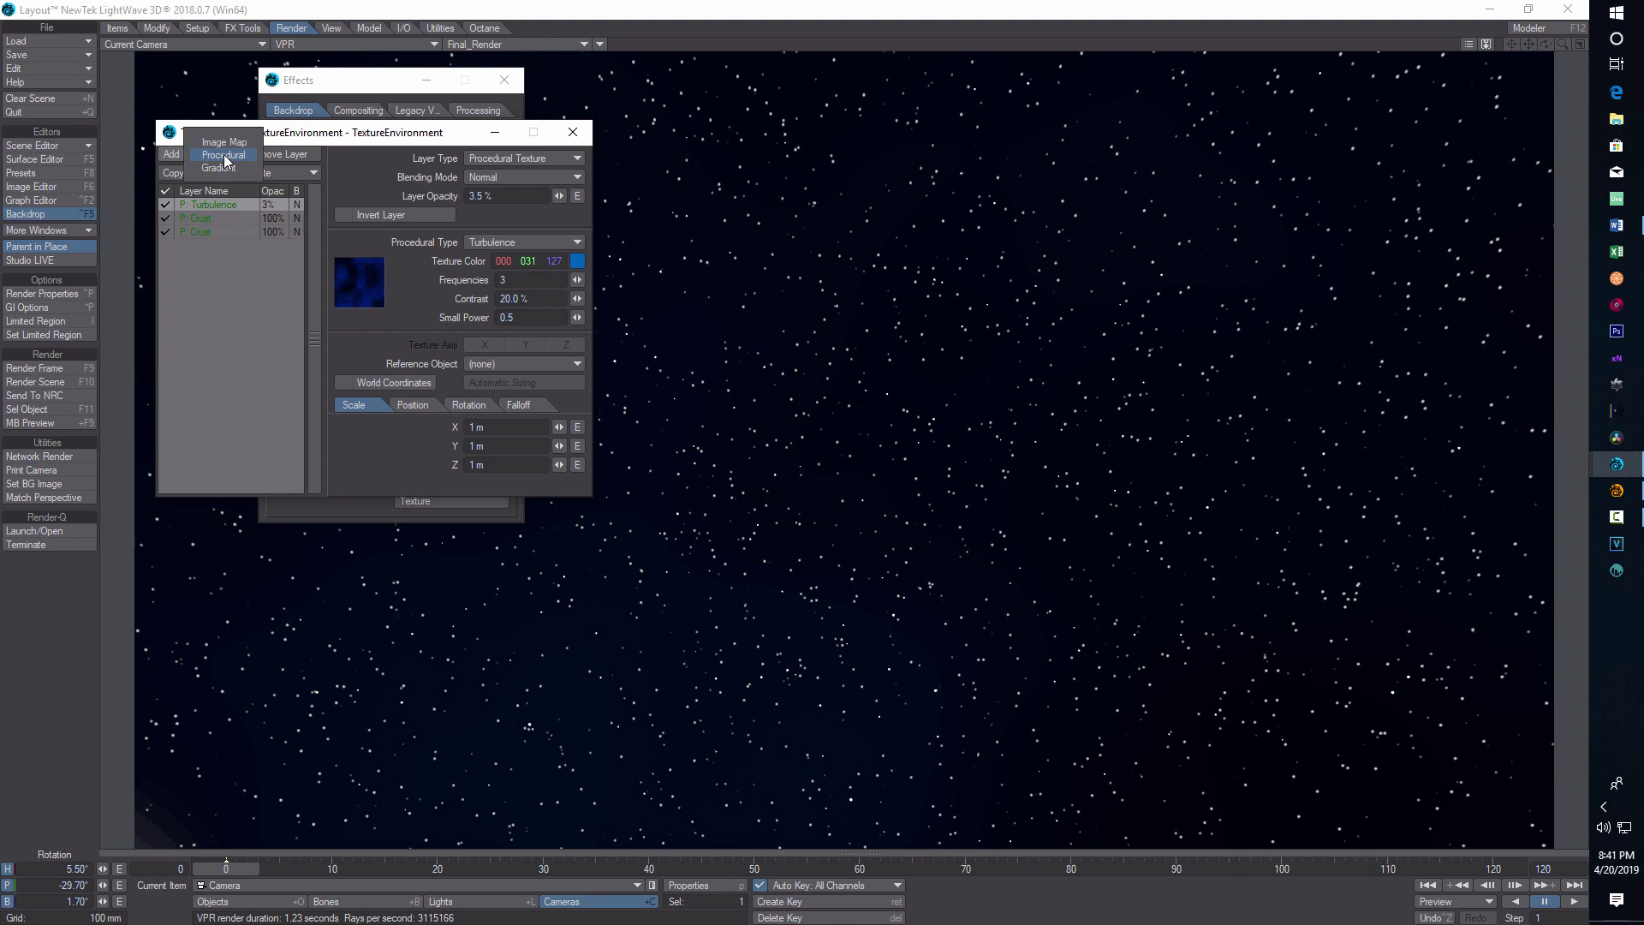
Add a Fractal Noise procedural layer with 2% opacity and 12 frequencies.
{"action": "left_click", "coordinate": [226, 158]}
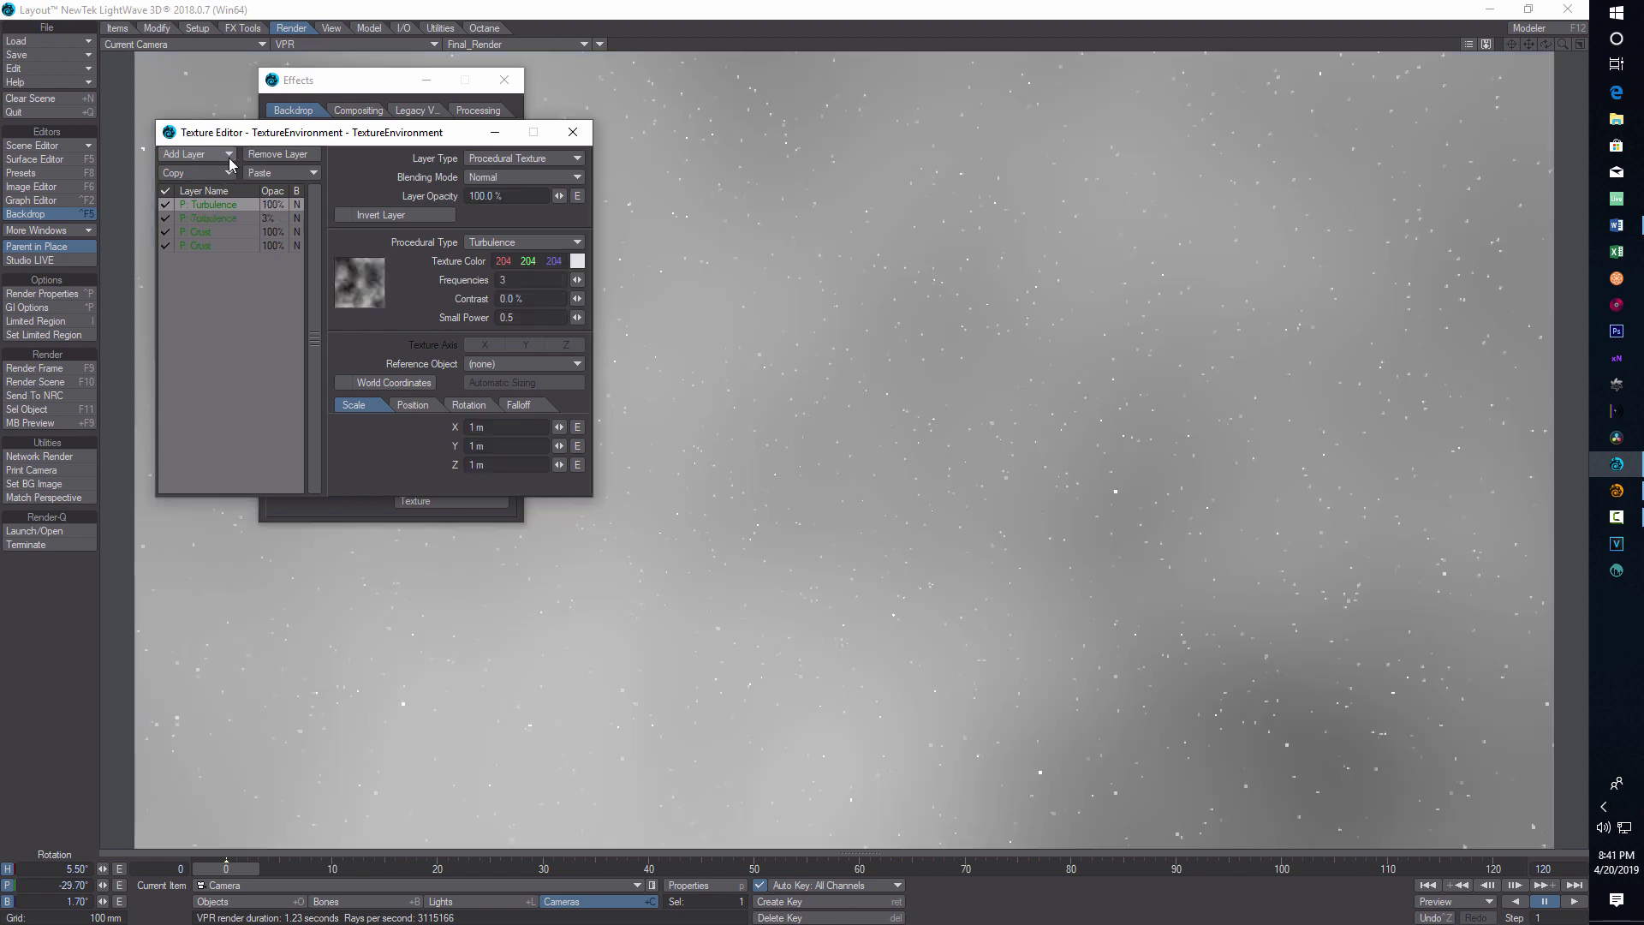
{"action": "left_click", "coordinate": [569, 243]}
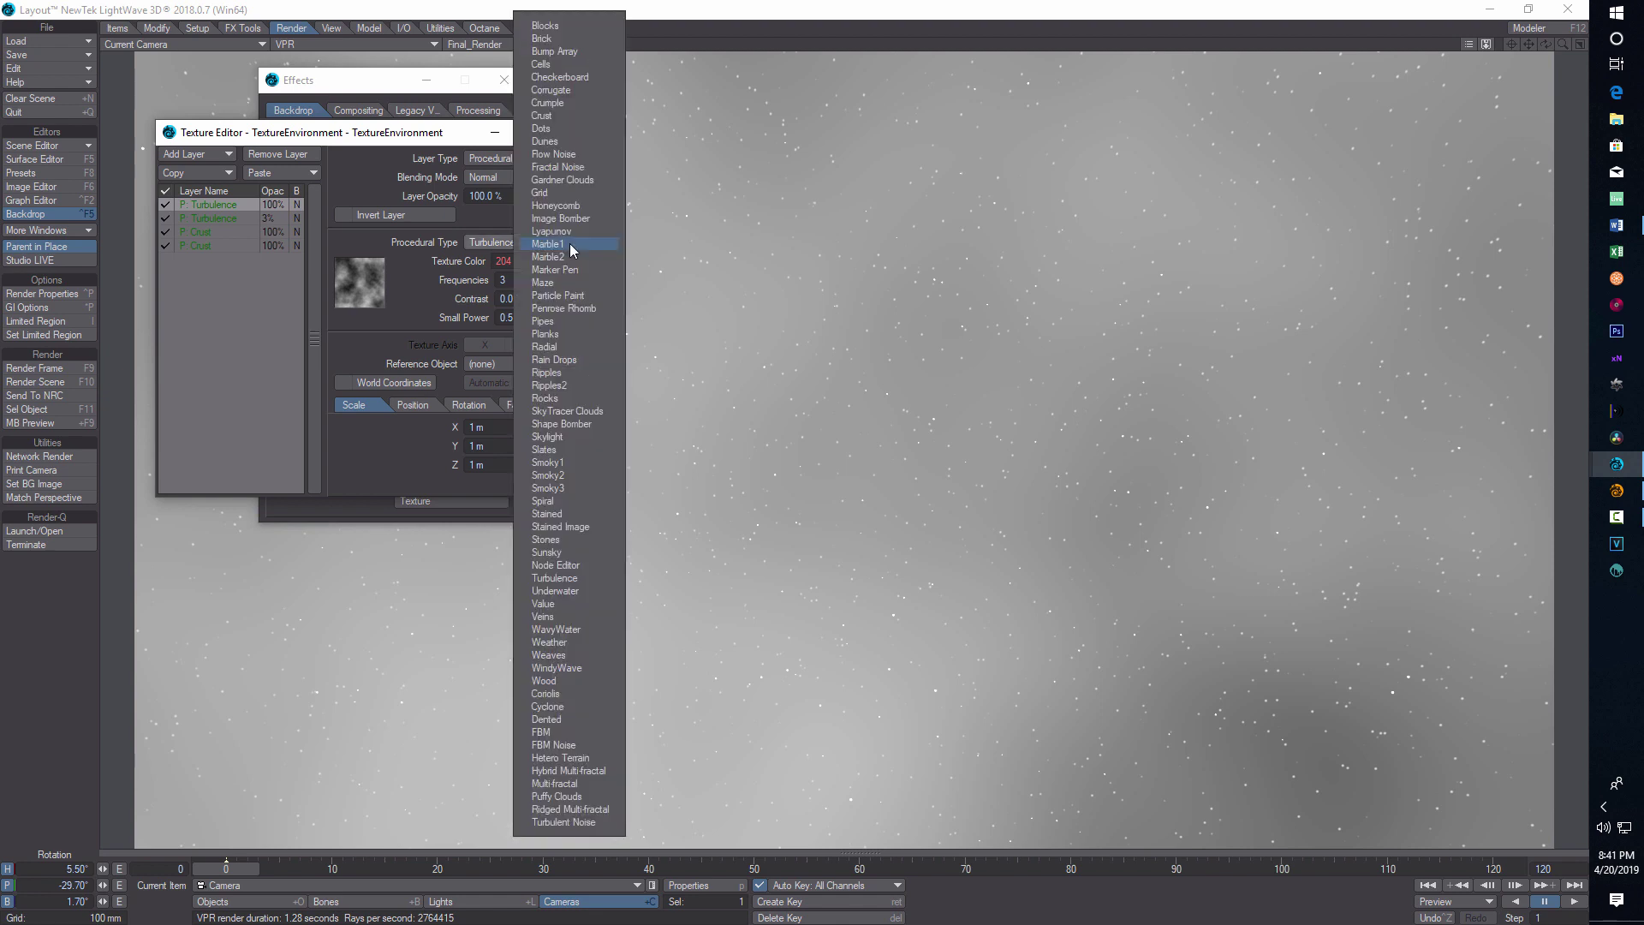
{"action": "left_click", "coordinate": [568, 169]}
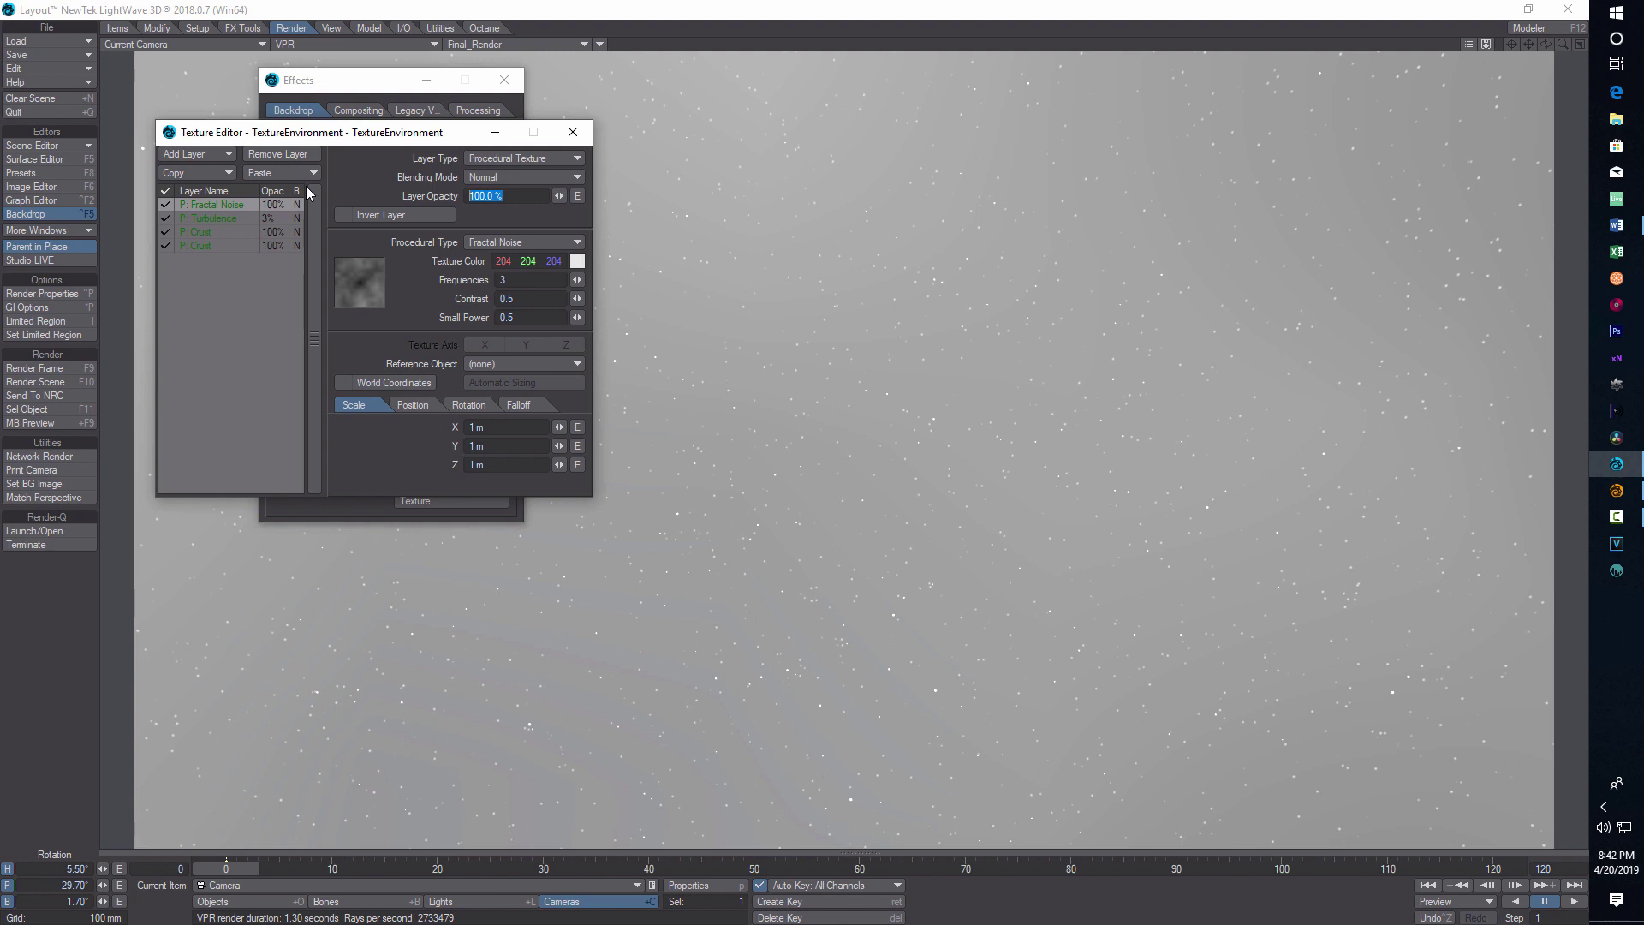
{"action": "type", "text": "2"}
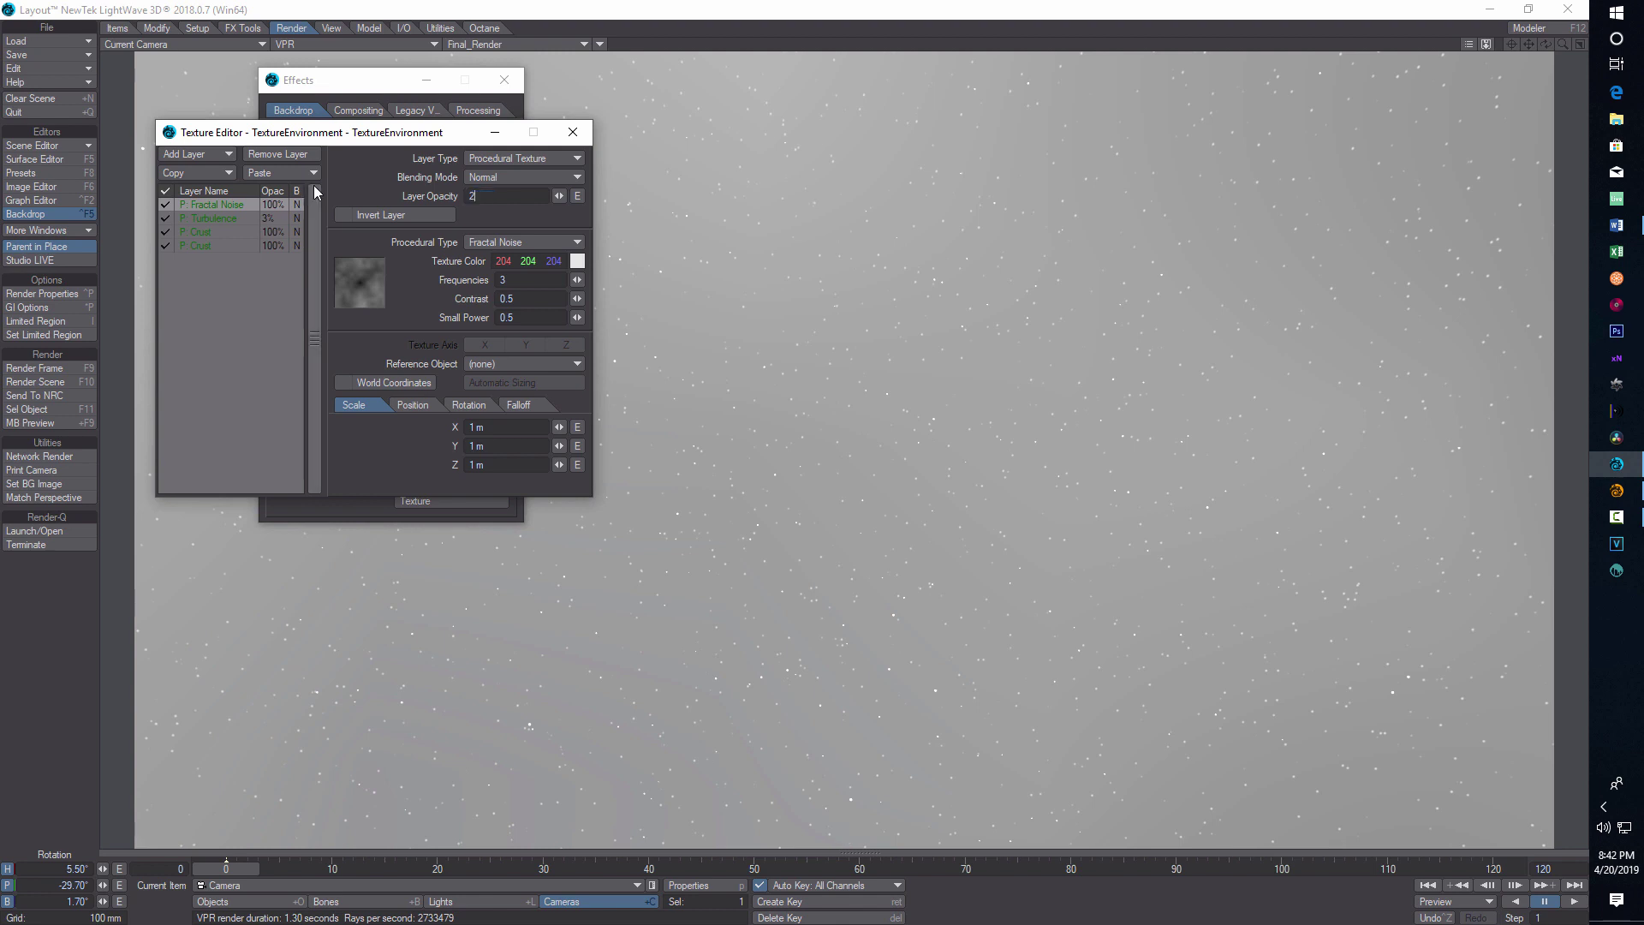
{"action": "key", "text": "Return"}
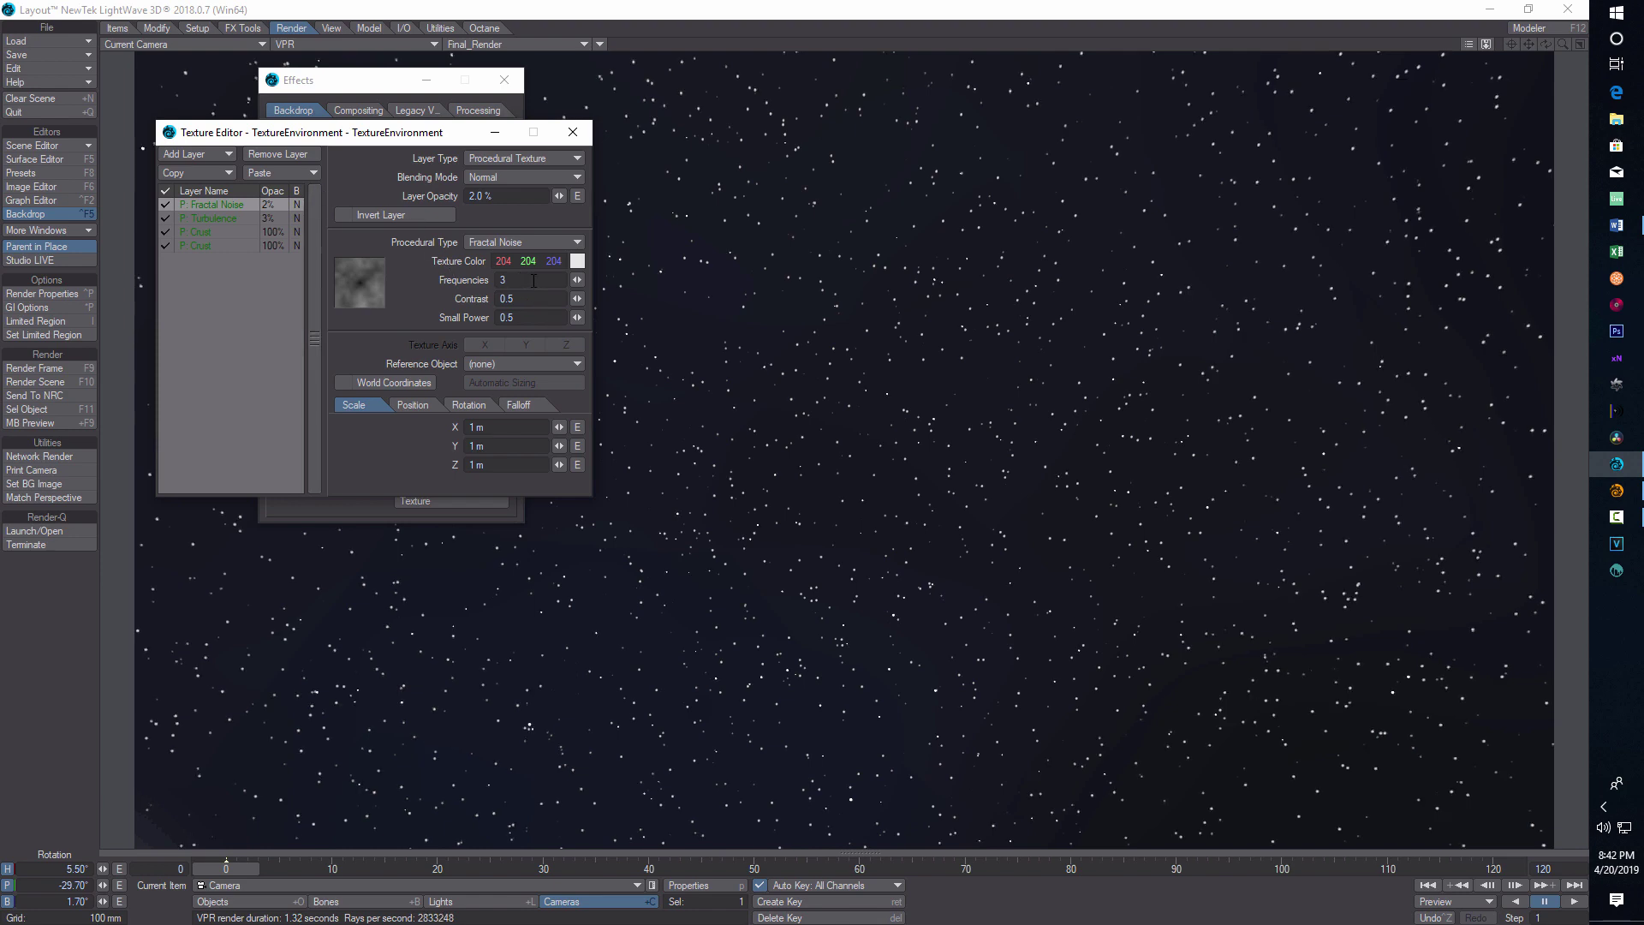
{"action": "key", "text": "BackSpace"}
{"action": "type", "text": "12"}
{"action": "key", "text": "Return"}
Colour the Fractal Noise dark blue 0/16/64, with contrast 20 and small power 0.4.
{"action": "left_click", "coordinate": [576, 262]}
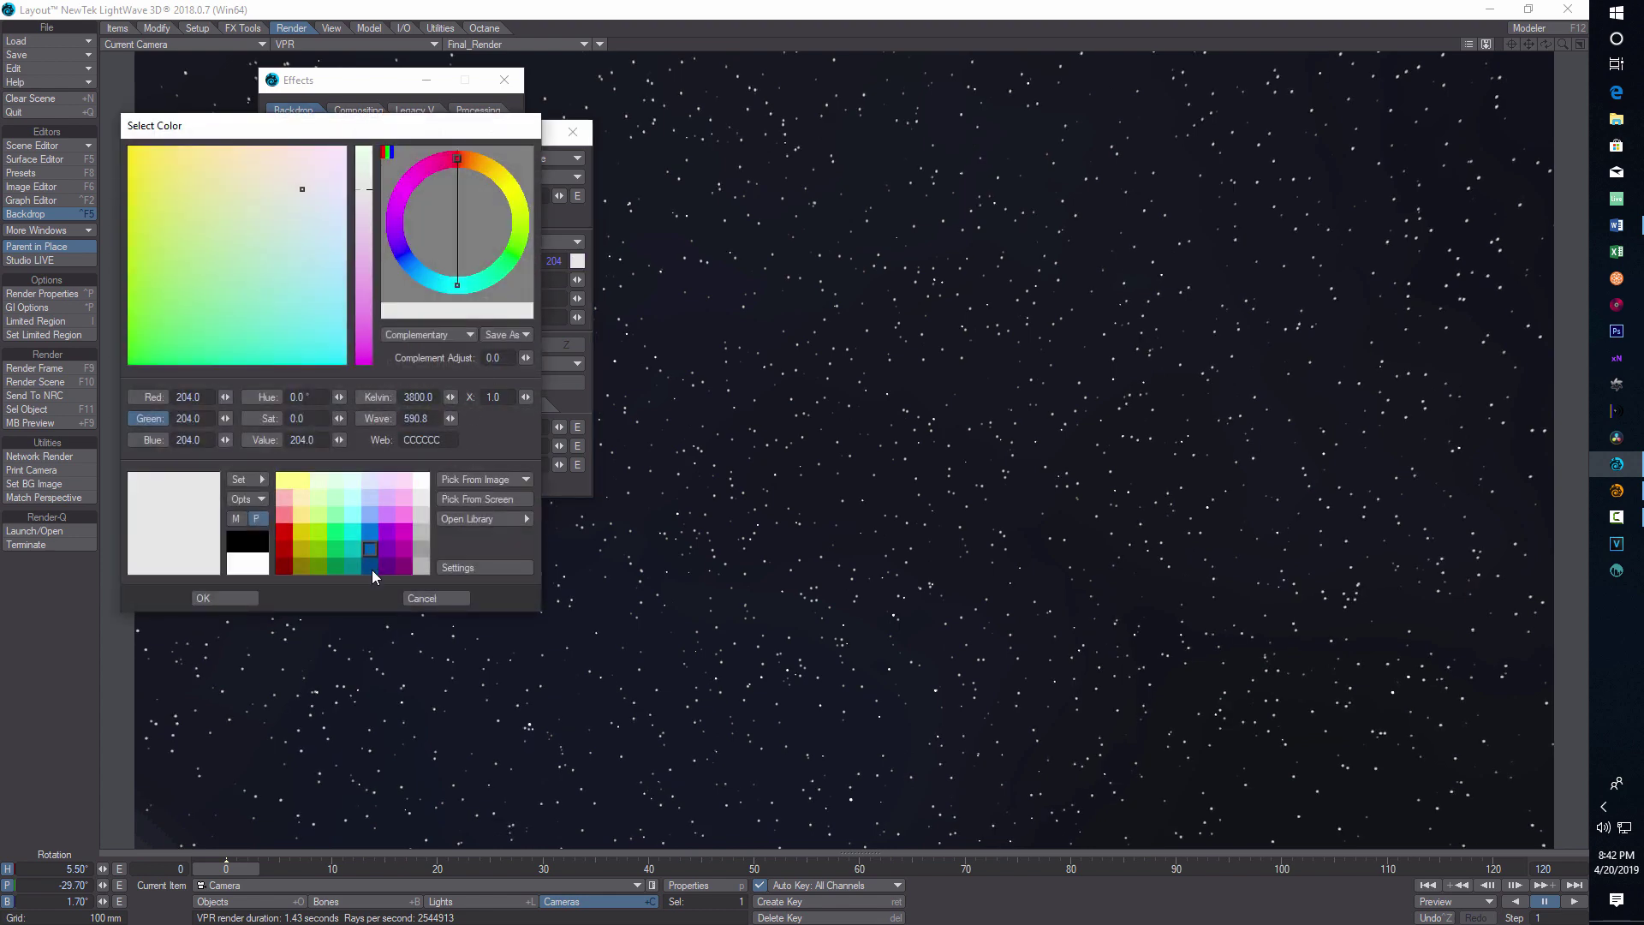
{"action": "left_click", "coordinate": [370, 566]}
{"action": "left_click", "coordinate": [233, 599]}
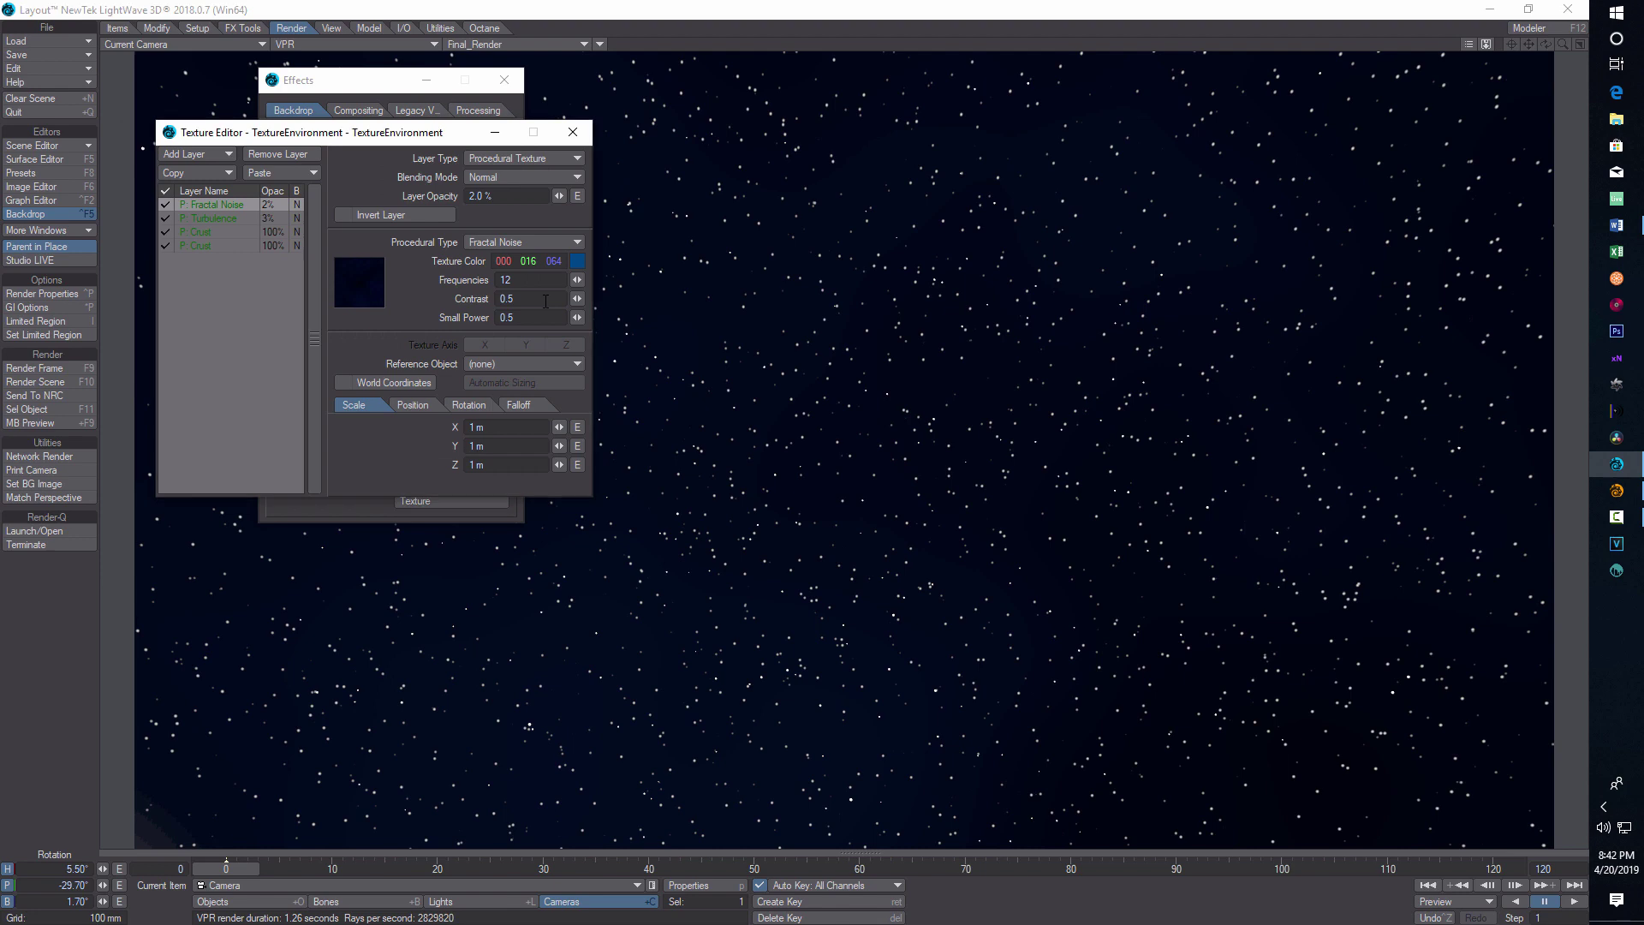
{"action": "left_click_drag", "start_coordinate": [546, 300], "coordinate": [443, 300]}
{"action": "type", "text": "20"}
{"action": "left_click", "coordinate": [538, 316]}
{"action": "type", "text": "4"}
{"action": "key", "text": "Return"}
Close the Texture Editor and Effects windows, set the end frame to 500 and jump there.
{"action": "left_click", "coordinate": [573, 132]}
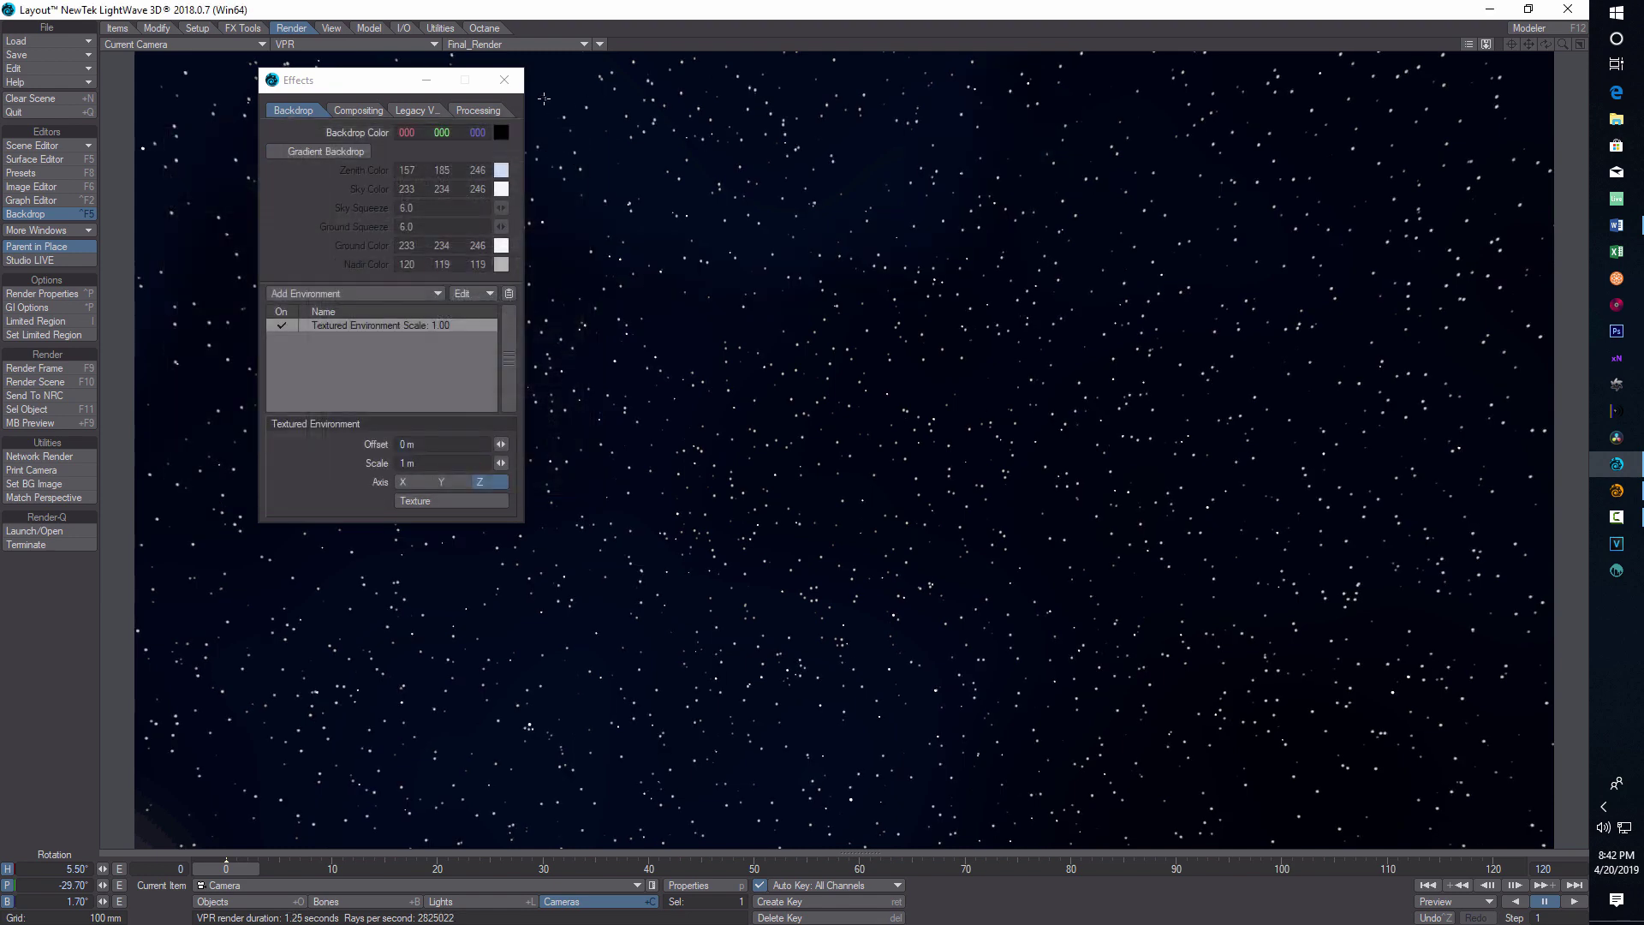
{"action": "left_click", "coordinate": [505, 81]}
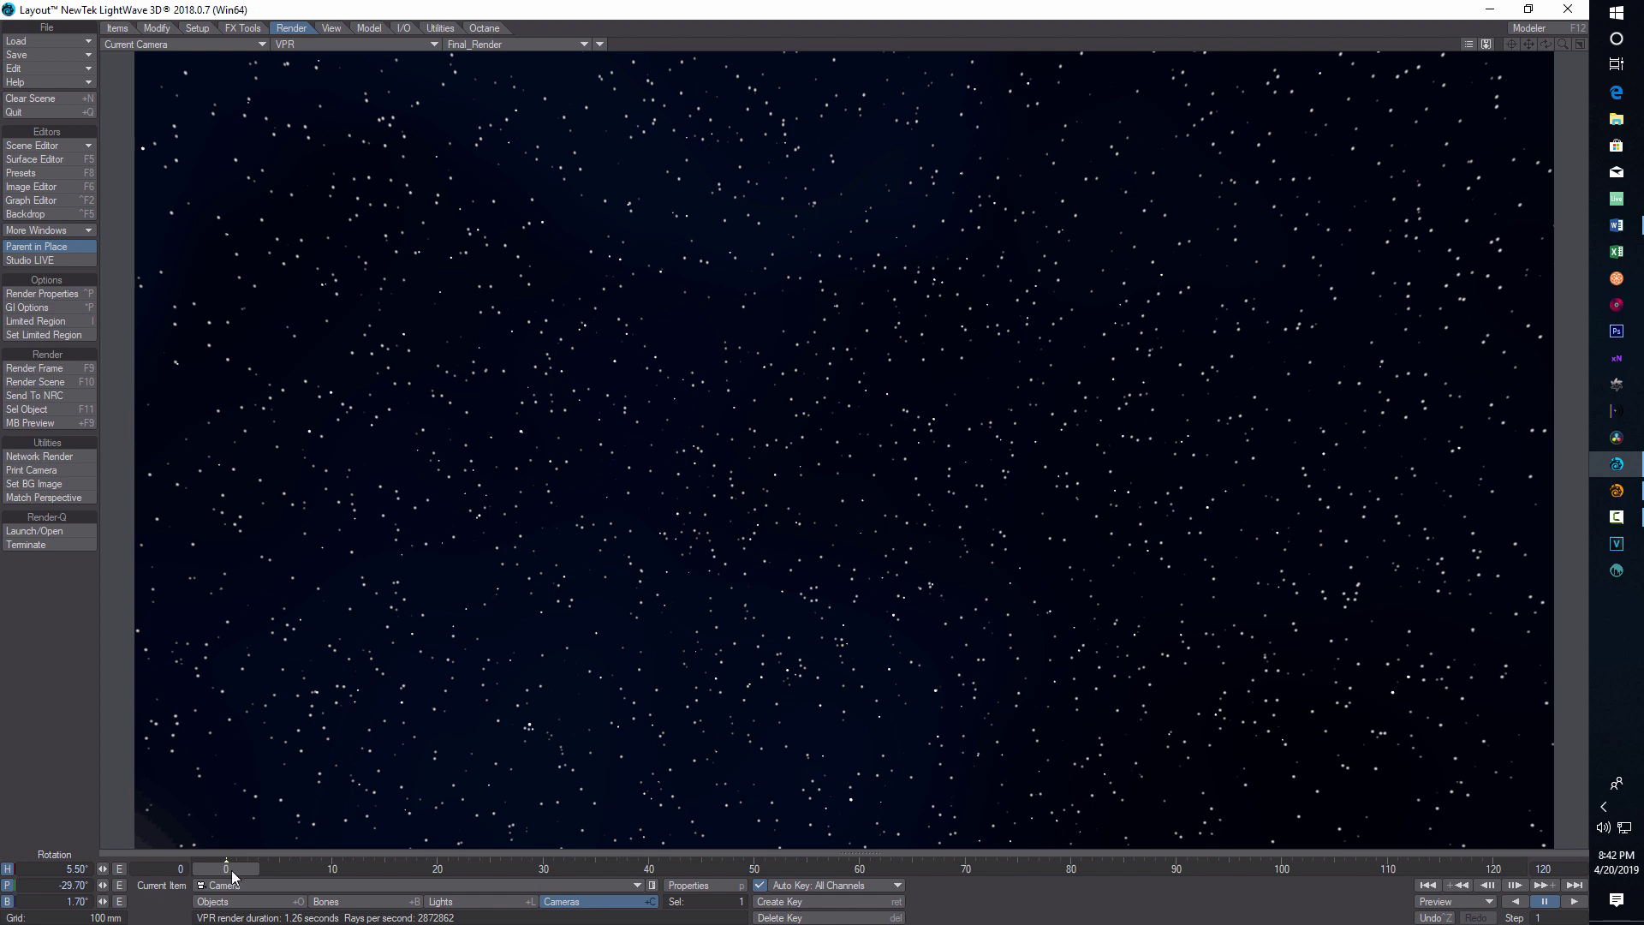
{"action": "left_click", "coordinate": [1543, 869]}
{"action": "type", "text": "500"}
{"action": "key", "text": "Return"}
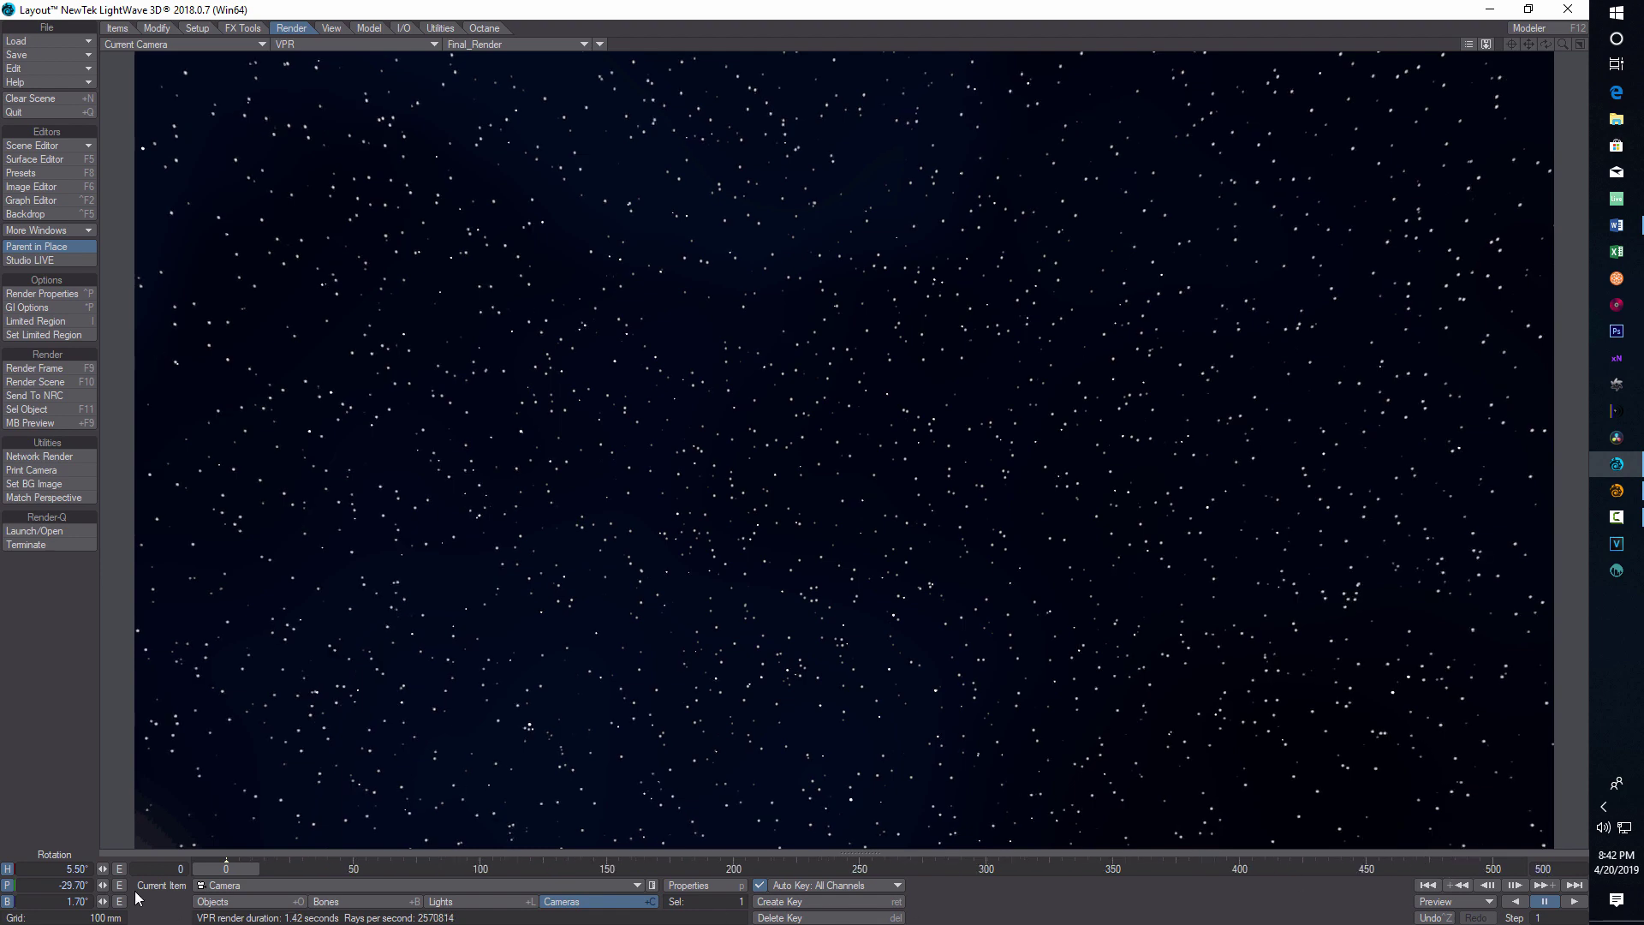
{"action": "left_click_drag", "start_coordinate": [229, 872], "coordinate": [1494, 870]}
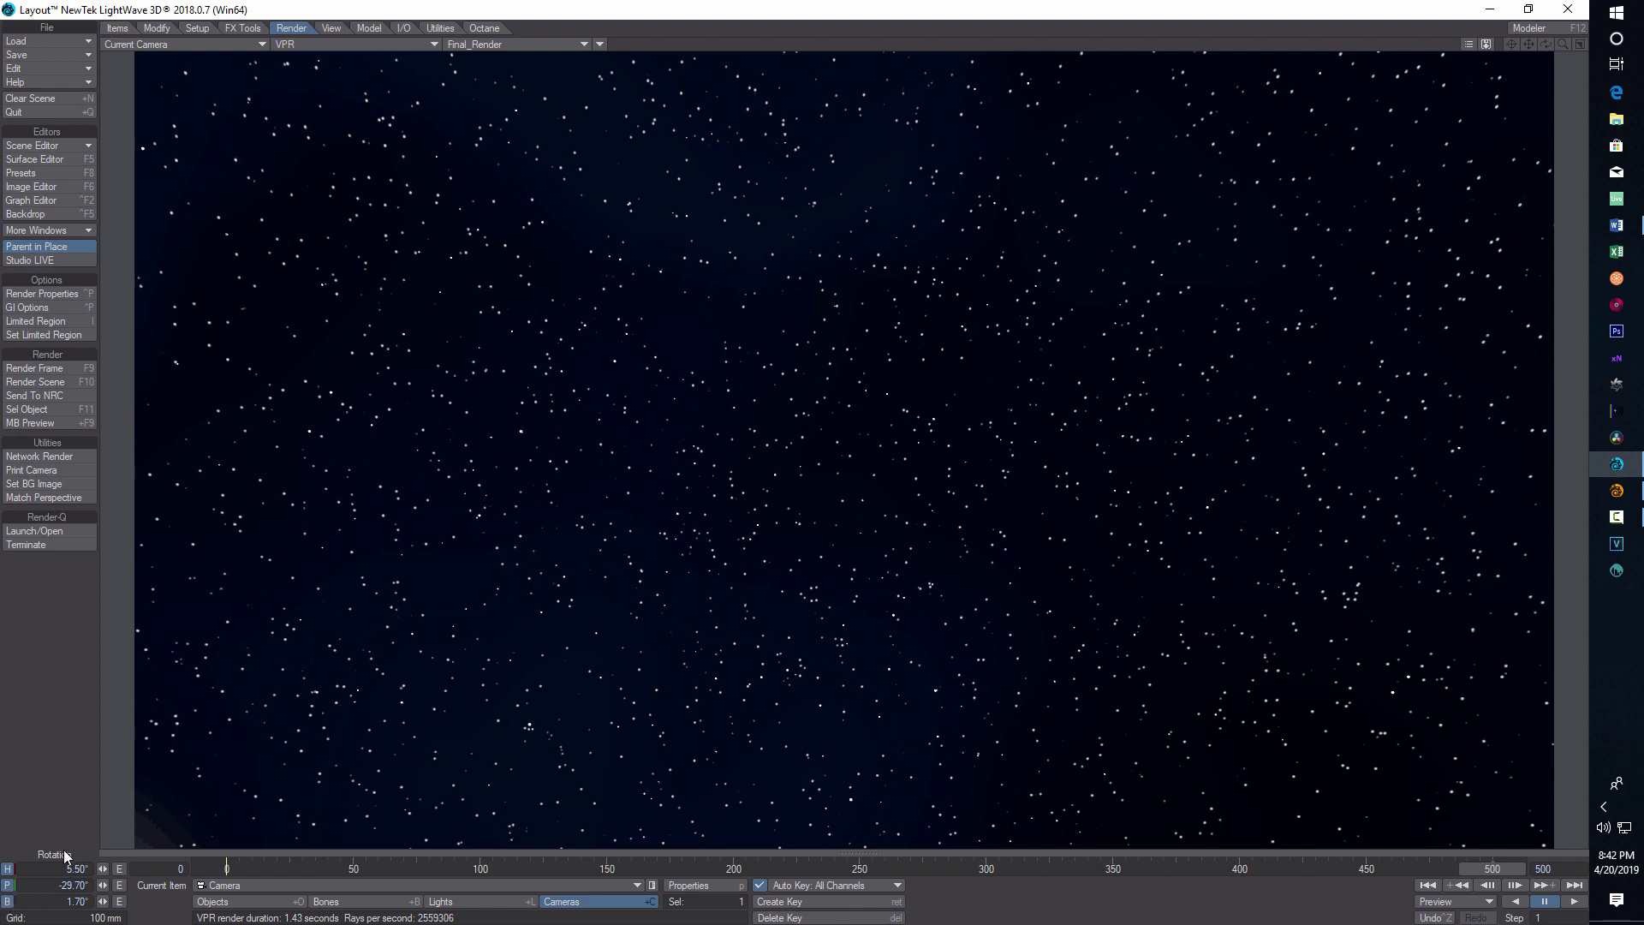
Move the camera forward to Z -7.9712 m at frame 500.
{"action": "key", "text": "t"}
{"action": "left_click_drag", "start_coordinate": [101, 904], "coordinate": [143, 905]}
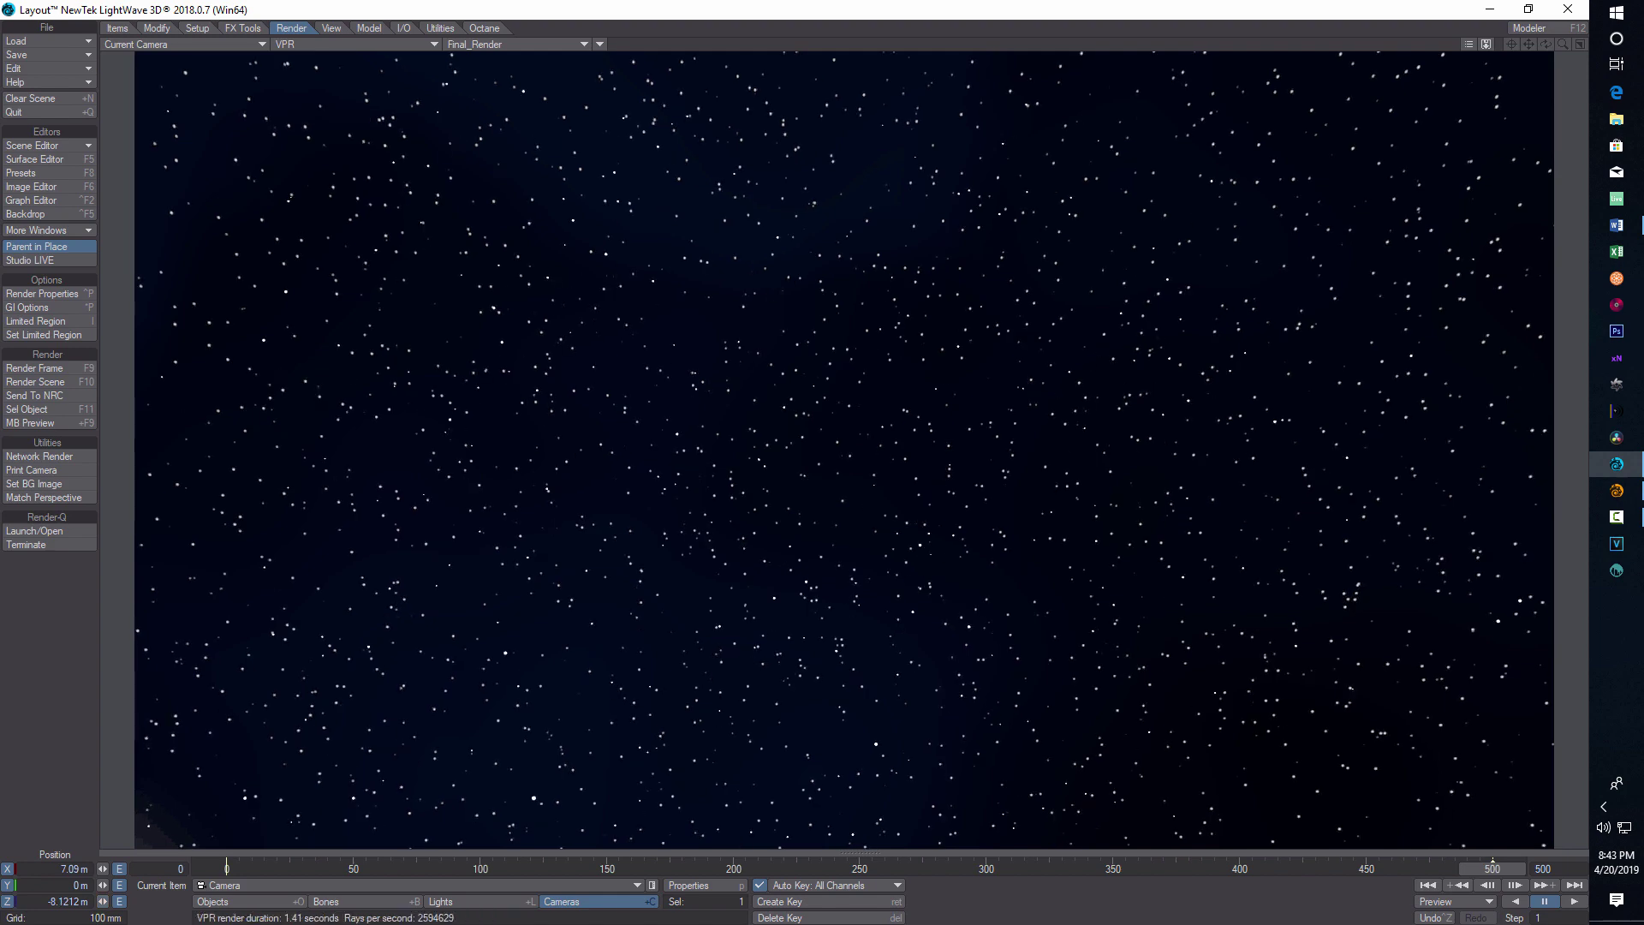
{"action": "left_click_drag", "start_coordinate": [103, 902], "coordinate": [106, 902]}
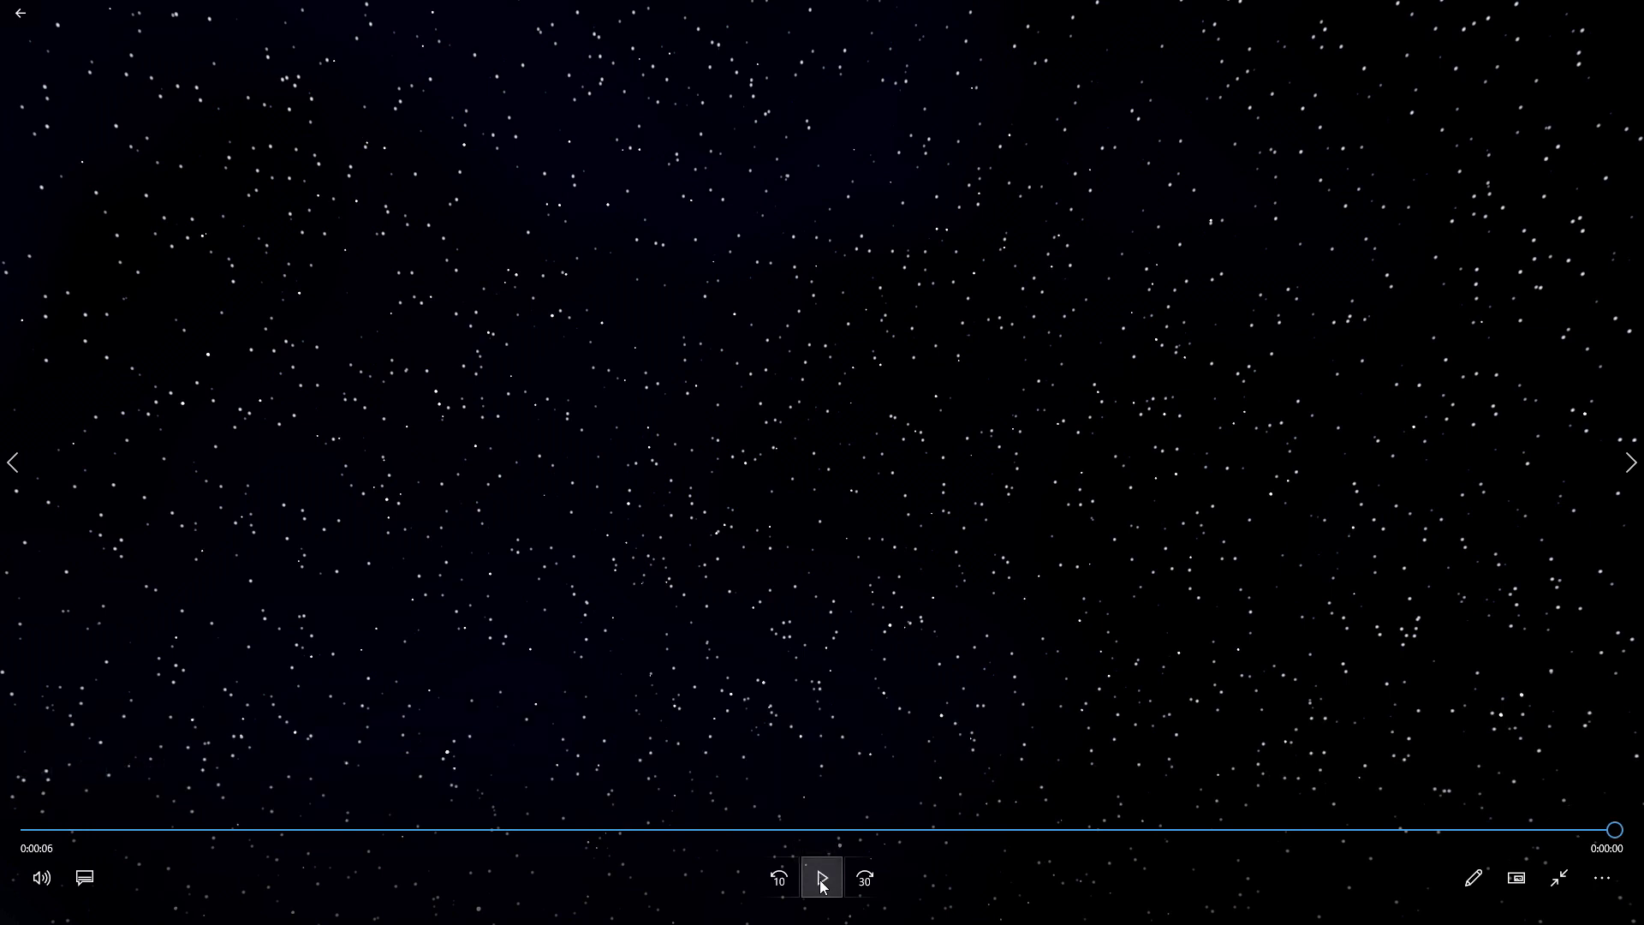
Close the star_tutorial video player and return to the Personal video library.
{"action": "left_click", "coordinate": [20, 13]}
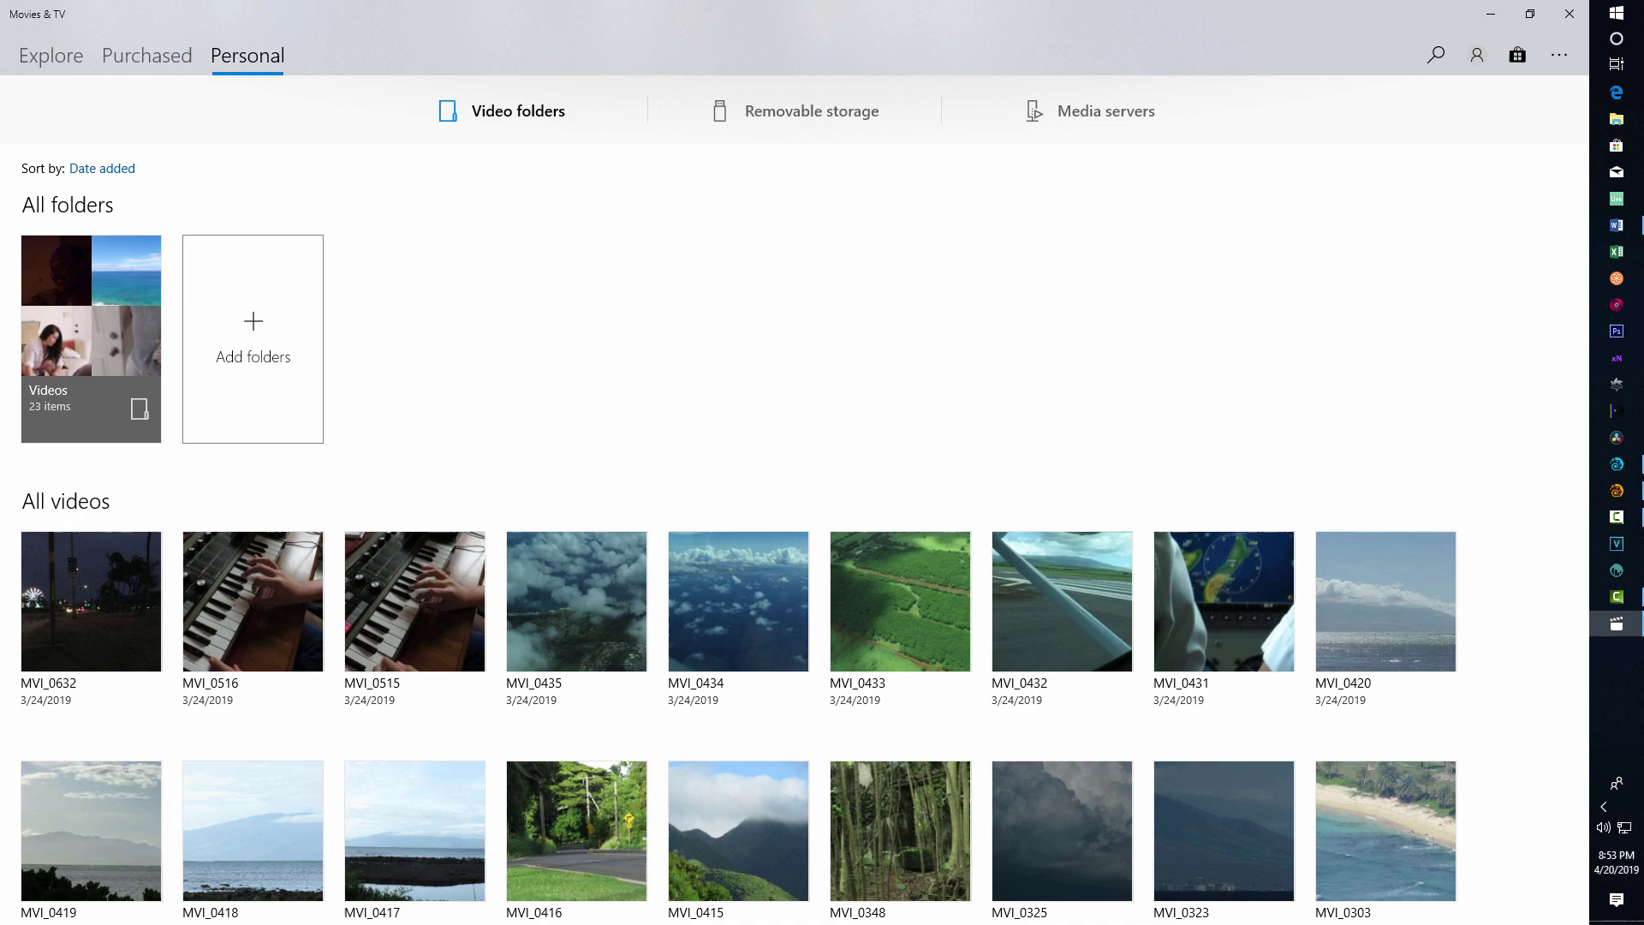
Back in LightWave Layout, rotate the camera to heading 7.40° and pitch -30.20°.
{"action": "left_click", "coordinate": [1619, 464]}
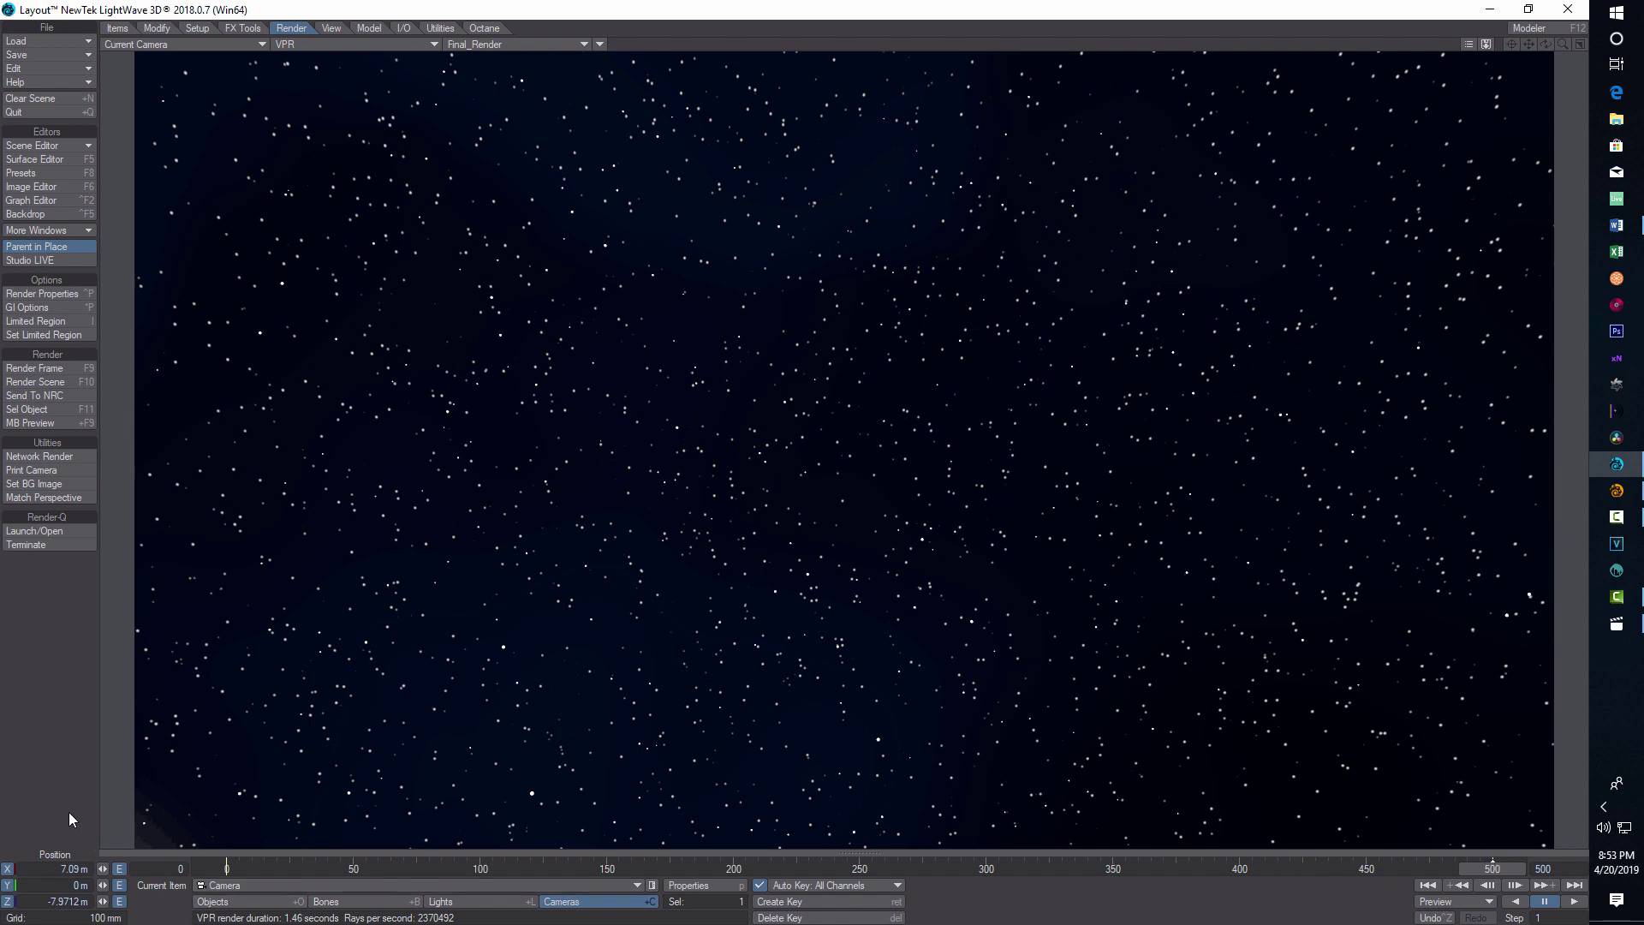
{"action": "key", "text": "y"}
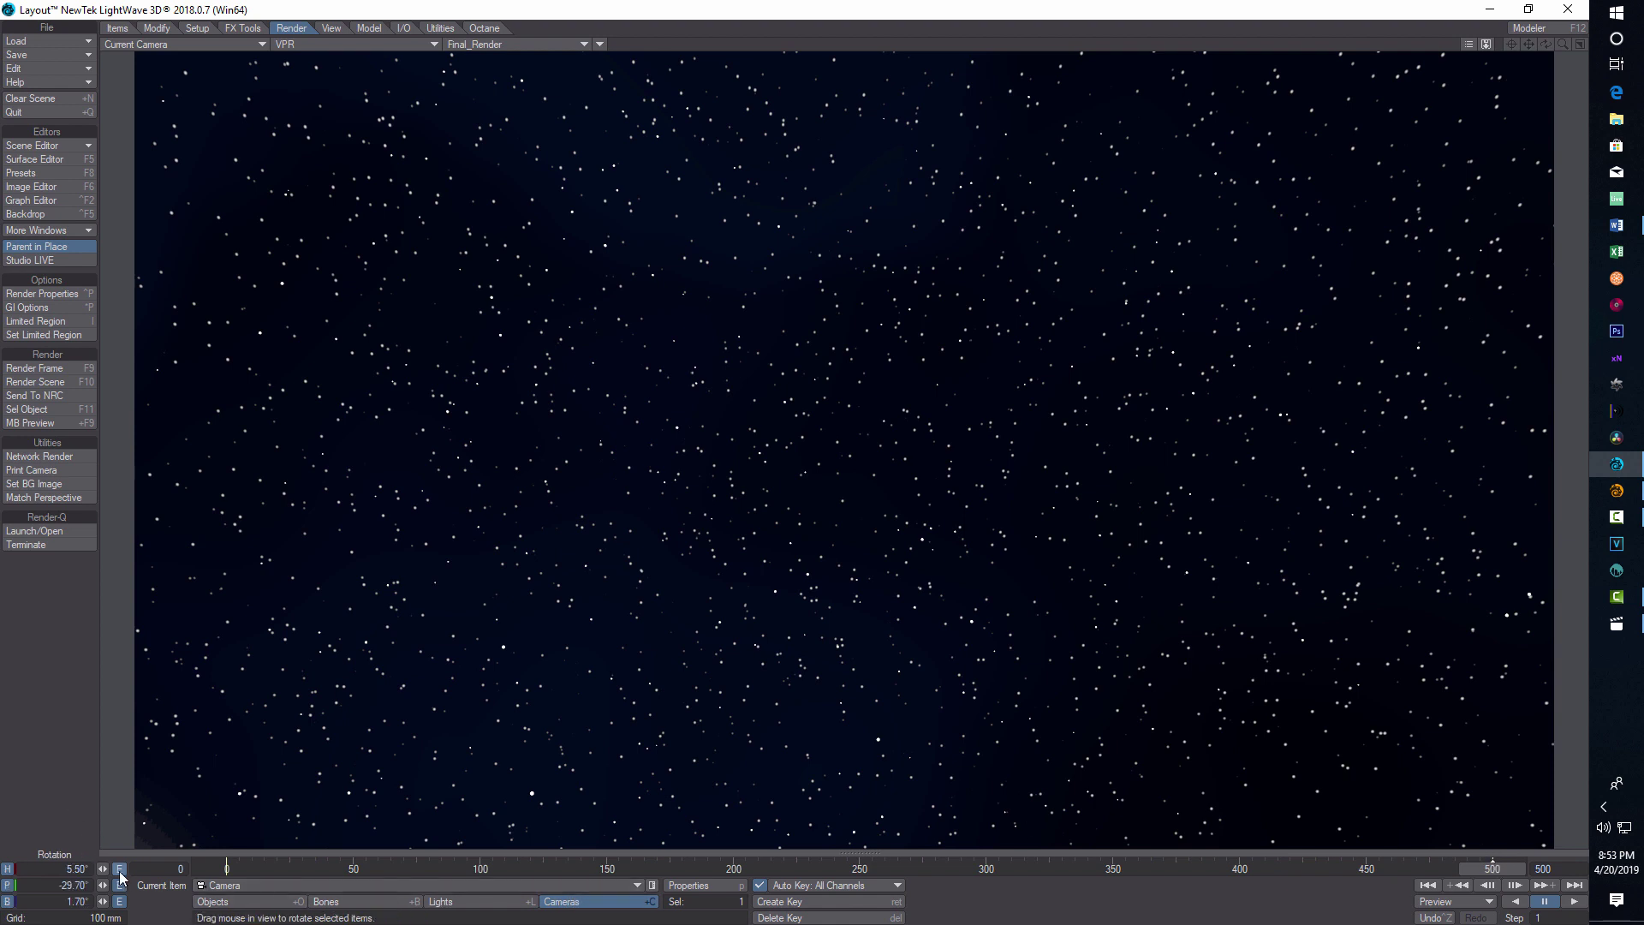
{"action": "mouse_move", "coordinate": [107, 874]}
{"action": "left_mouse_down"}
{"action": "mouse_move", "coordinate": [91, 874]}
{"action": "mouse_move", "coordinate": [116, 874]}
{"action": "mouse_move", "coordinate": [98, 890]}
{"action": "left_mouse_up"}
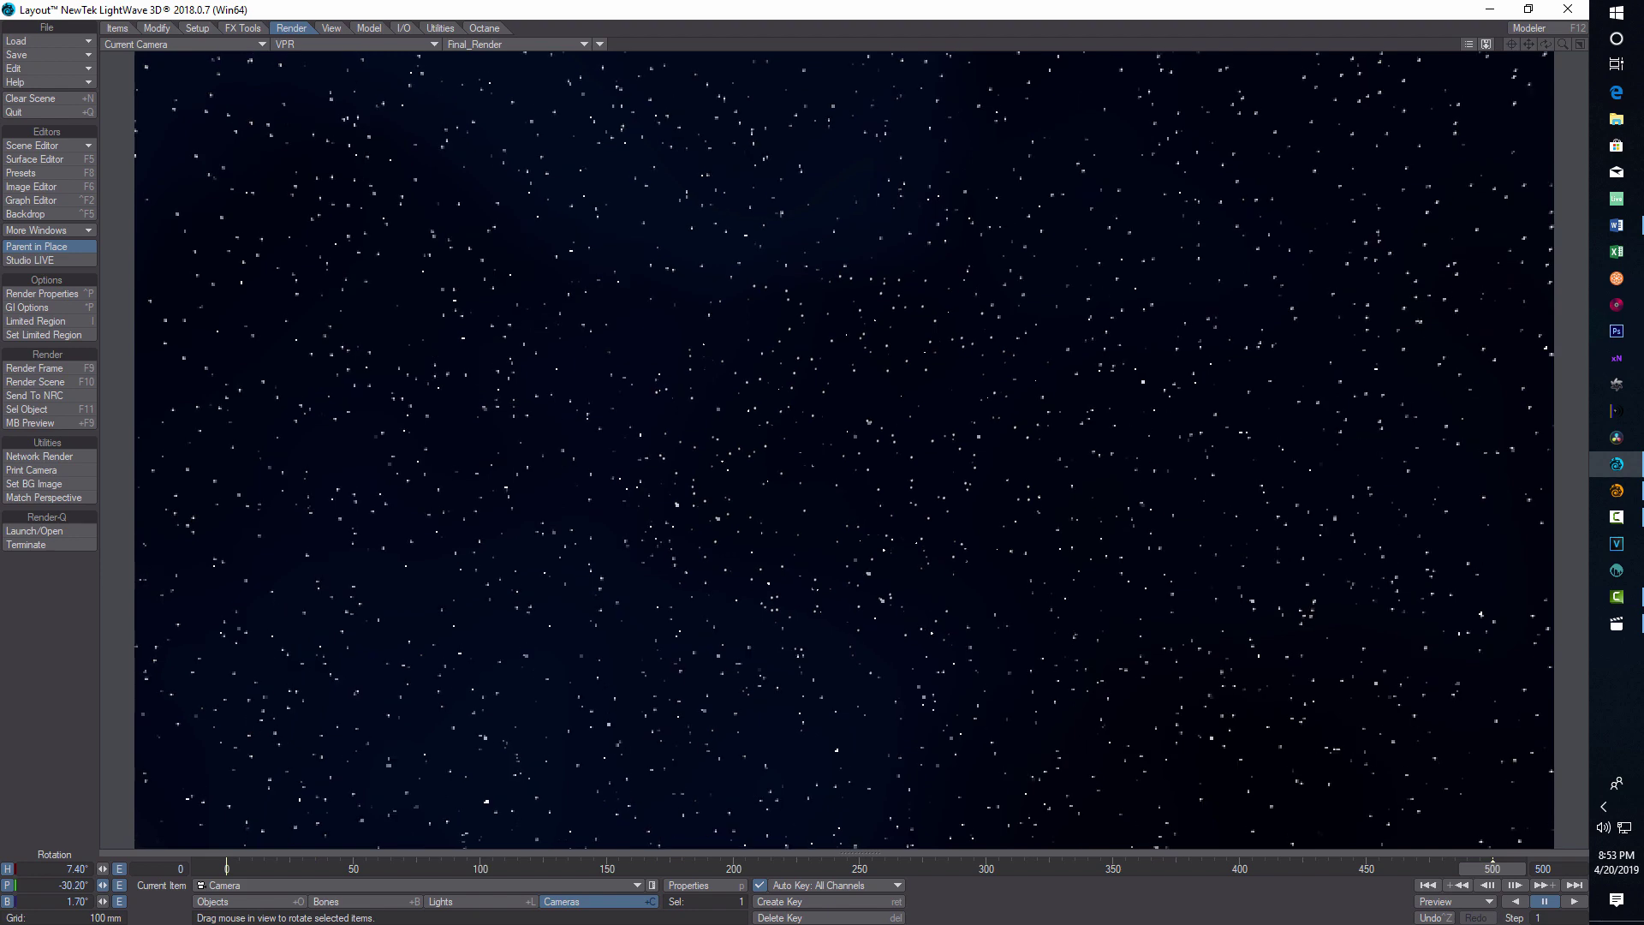